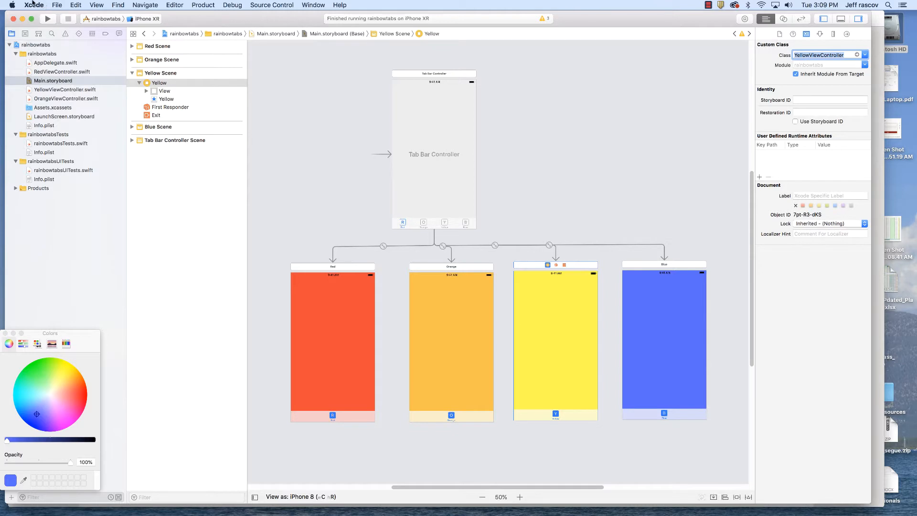
Show the image sets in Assets.xcassets, and hide Xcode, Camtasia and iBooks to reveal the desktop.
{"action": "left_click", "coordinate": [59, 108]}
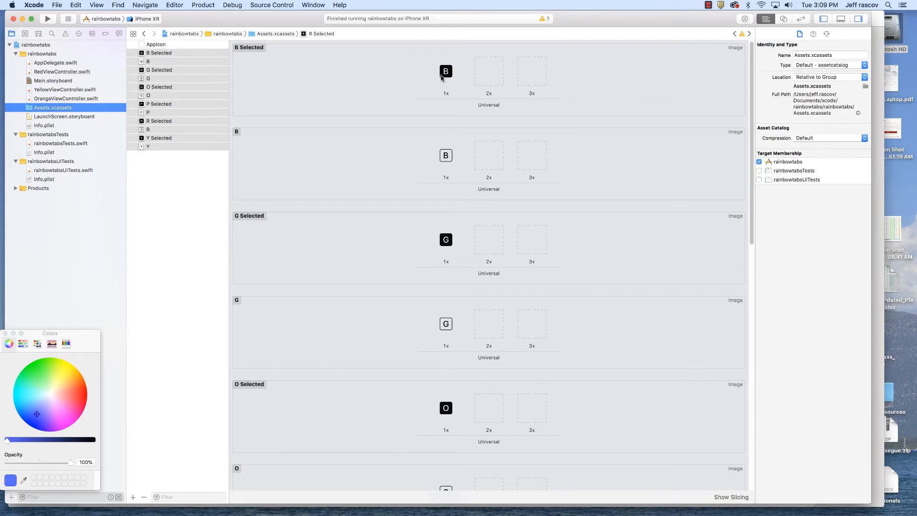
{"action": "left_click", "coordinate": [34, 5]}
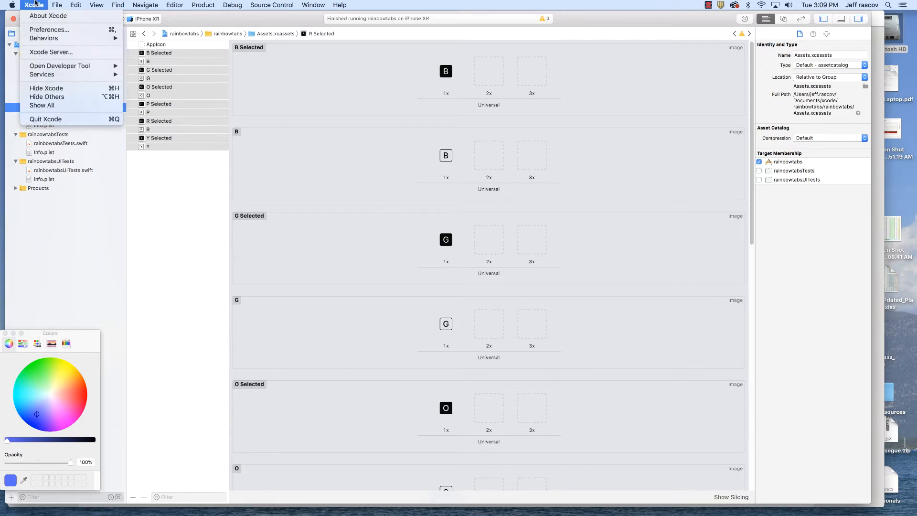
{"action": "left_click", "coordinate": [63, 89]}
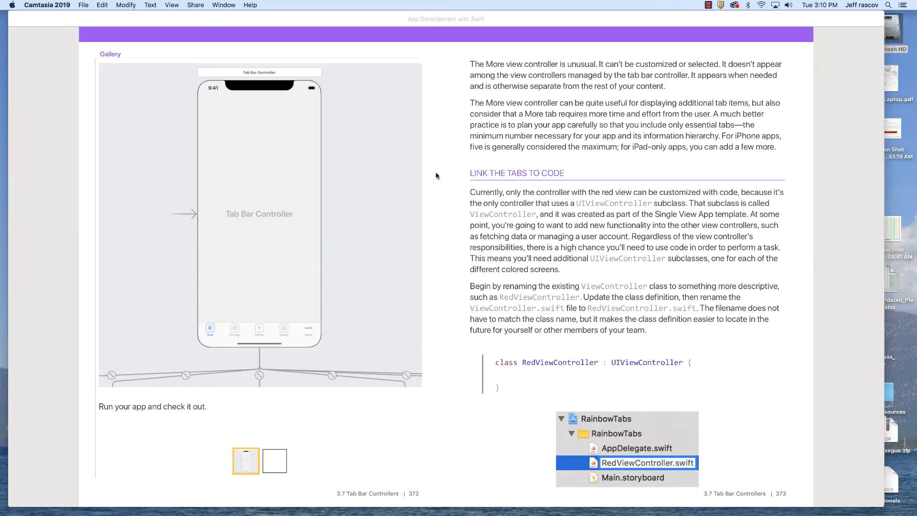
{"action": "left_click", "coordinate": [27, 5]}
{"action": "left_click", "coordinate": [46, 91]}
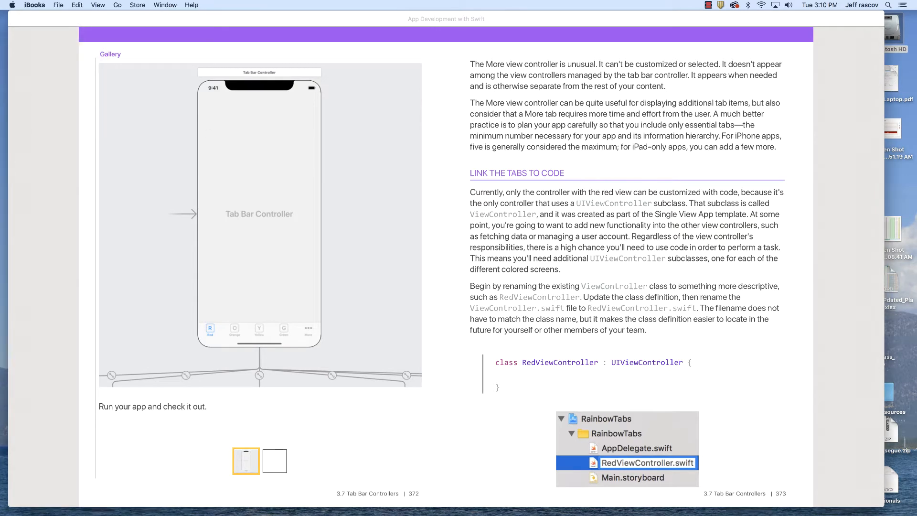
{"action": "left_click", "coordinate": [29, 4]}
{"action": "left_click", "coordinate": [43, 65]}
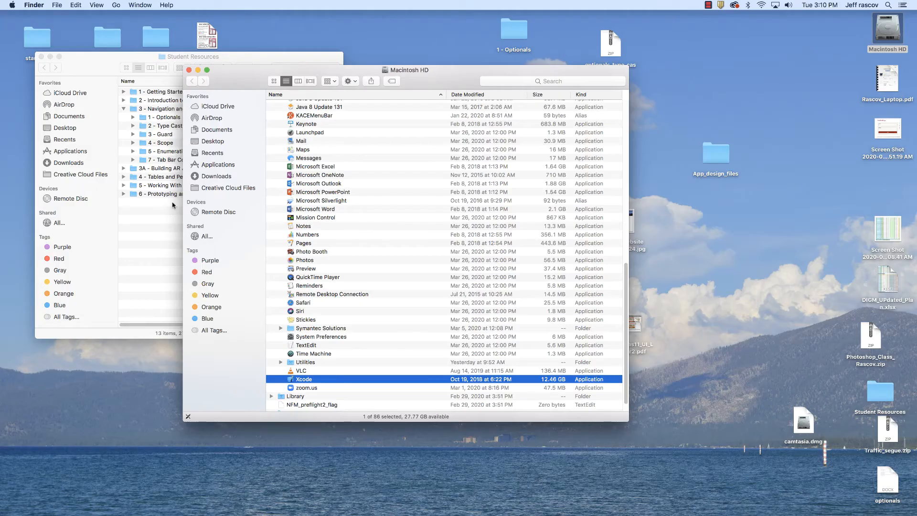
Close the Macintosh HD window and open B Selected.pdf from the "7 - Tab Bar Controllers" folder in Adobe Illustrator 2020.
{"action": "left_click", "coordinate": [189, 69]}
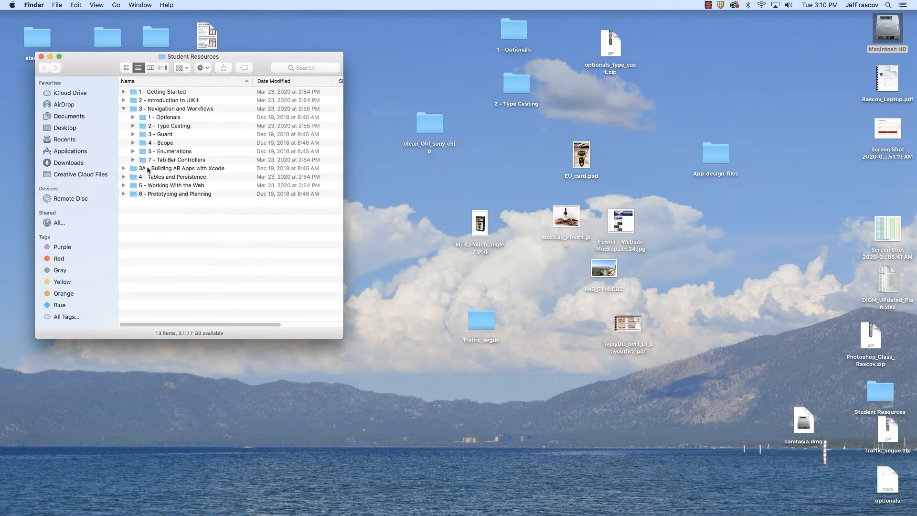
{"action": "double_click", "coordinate": [164, 159]}
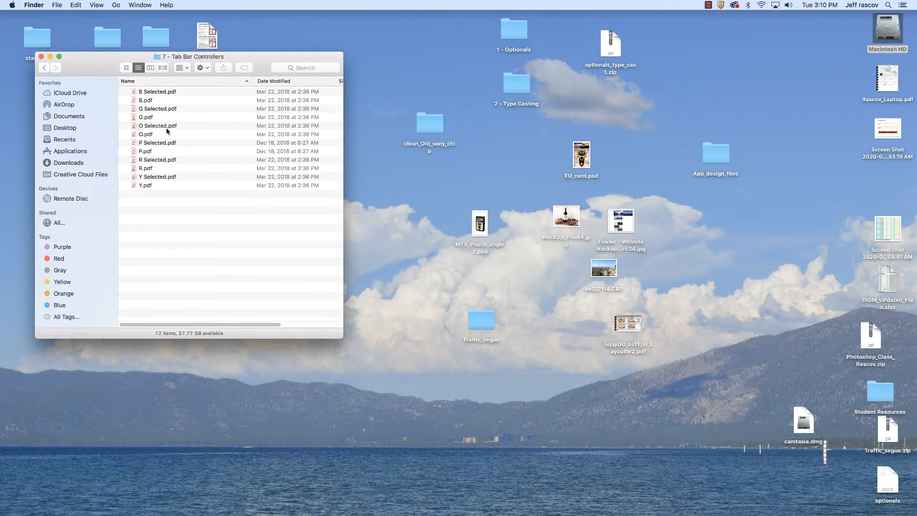
{"action": "right_click", "coordinate": [149, 92]}
{"action": "mouse_move", "coordinate": [176, 104]}
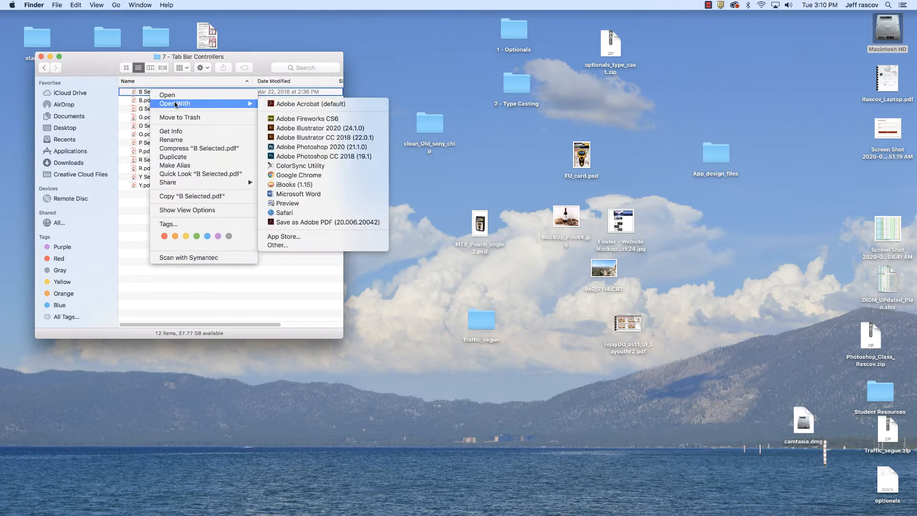
{"action": "left_click", "coordinate": [299, 129]}
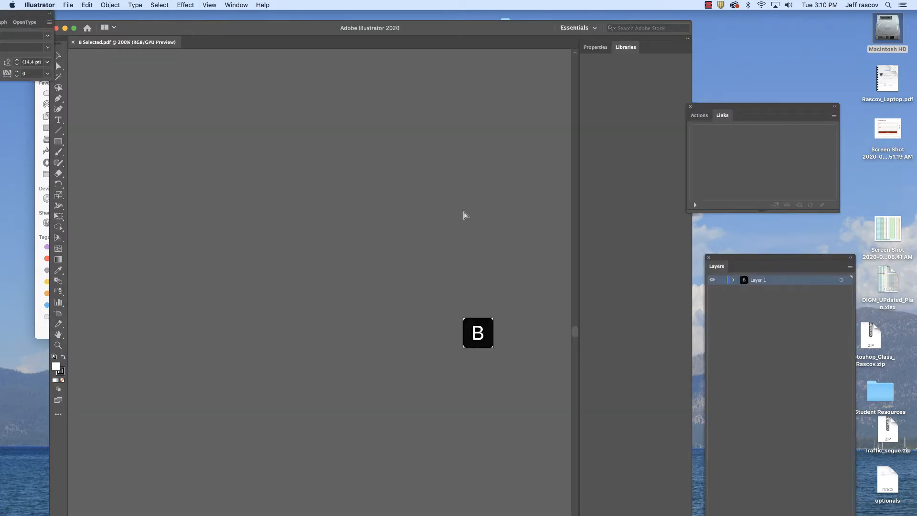
Examine the selected-state B icon artwork at 800% zoom, leaving it deselected.
{"action": "key", "text": "super+equal"}
{"action": "left_click_drag", "start_coordinate": [488, 270], "coordinate": [258, 280]}
{"action": "key", "text": "super+equal"}
{"action": "key", "text": "super+equal"}
{"action": "key", "text": "super+equal"}
{"action": "left_click", "coordinate": [321, 162]}
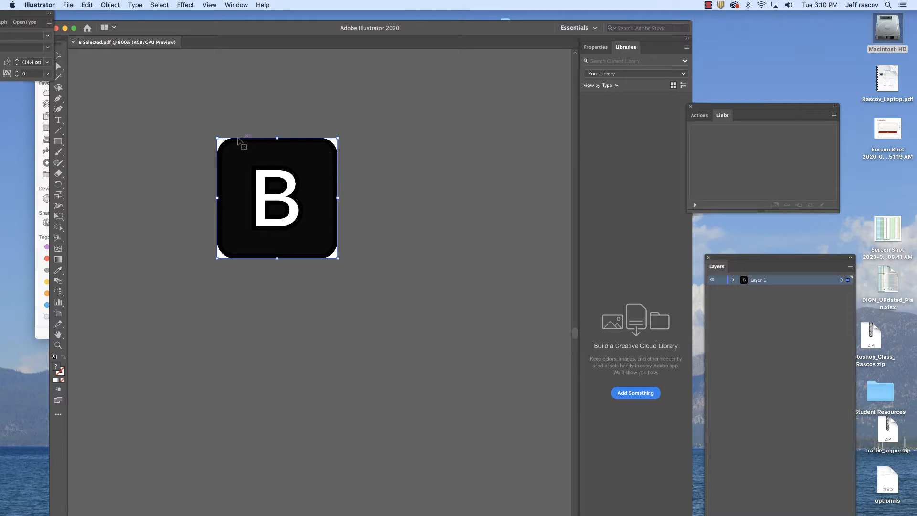
{"action": "key", "text": "shift+super+a"}
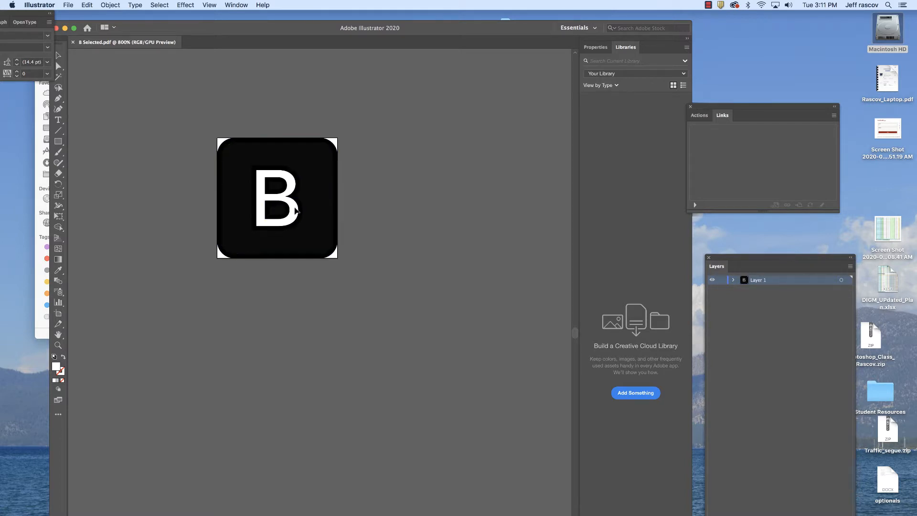
Open B.pdf from the "7 - Tab Bar Controllers" folder in Adobe Illustrator 2020.
{"action": "left_click_drag", "start_coordinate": [164, 28], "coordinate": [295, 42]}
{"action": "left_click", "coordinate": [138, 103]}
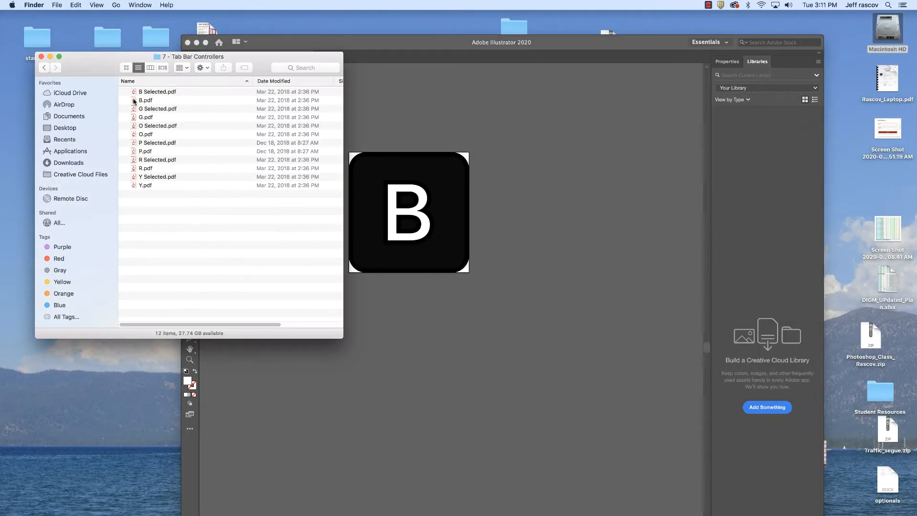
{"action": "right_click", "coordinate": [138, 103]}
{"action": "mouse_move", "coordinate": [191, 111]}
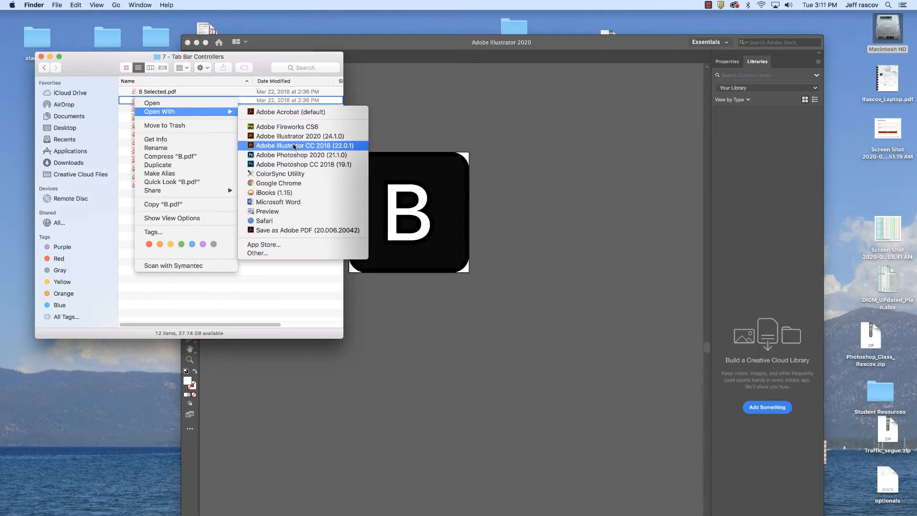
{"action": "left_click", "coordinate": [296, 136]}
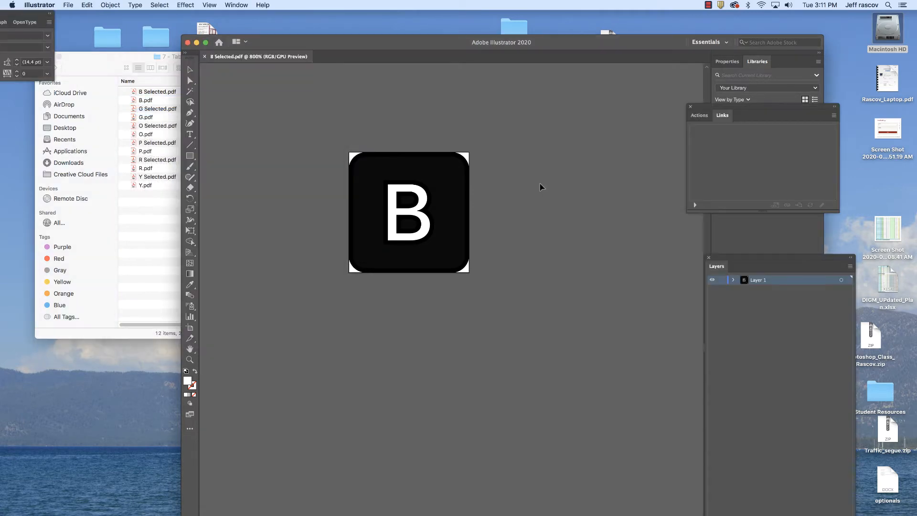
Examine the unselected B icon artwork in B.pdf at 800% zoom.
{"action": "left_click_drag", "start_coordinate": [444, 43], "coordinate": [296, 17]}
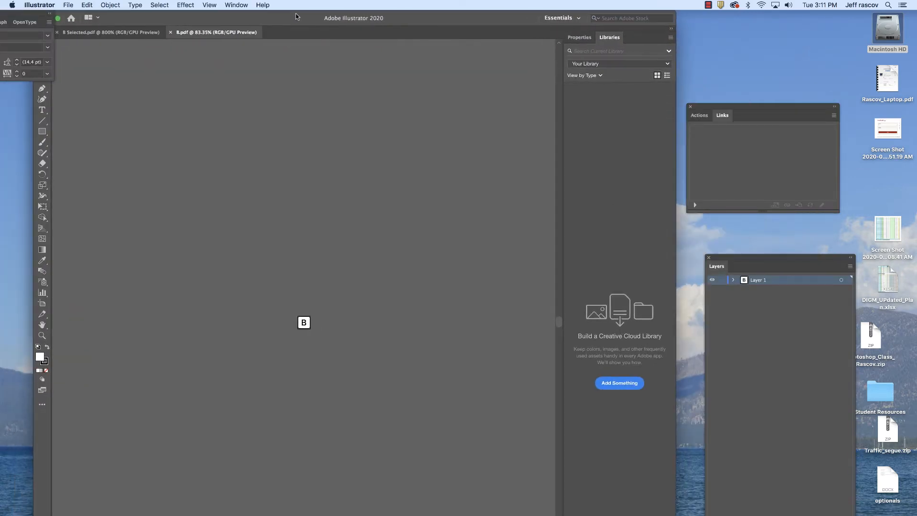
{"action": "key", "text": "super+equal"}
{"action": "key", "text": "super+equal"}
{"action": "key", "text": "super+equal"}
{"action": "key", "text": "super+equal"}
{"action": "key", "text": "super+equal"}
{"action": "key", "text": "super+equal"}
{"action": "key", "text": "super+equal"}
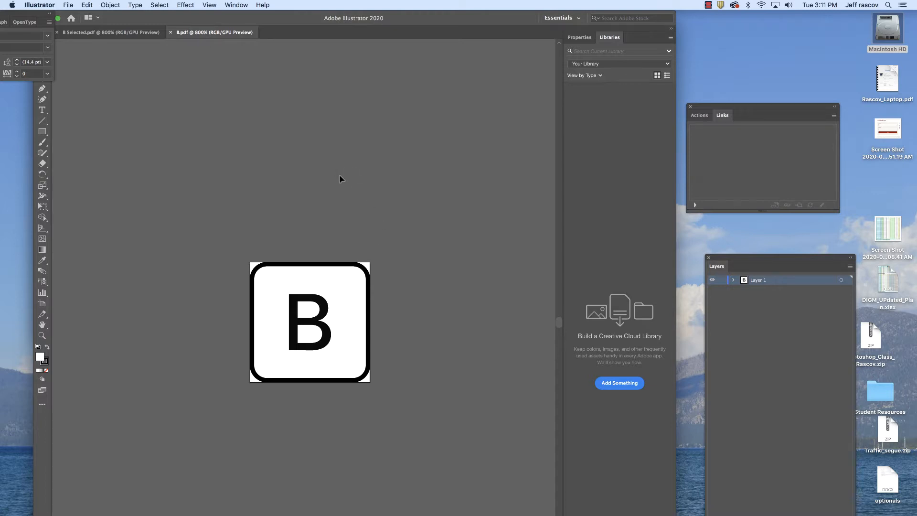
Open thenounproject.com in a new Firefox tab and search its icons for "home".
{"action": "mouse_move", "coordinate": [357, 512]}
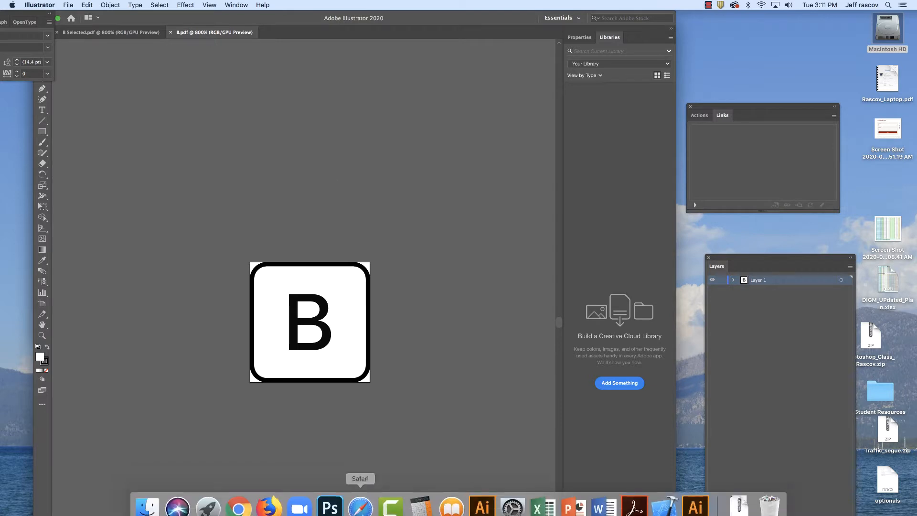
{"action": "left_click", "coordinate": [270, 498]}
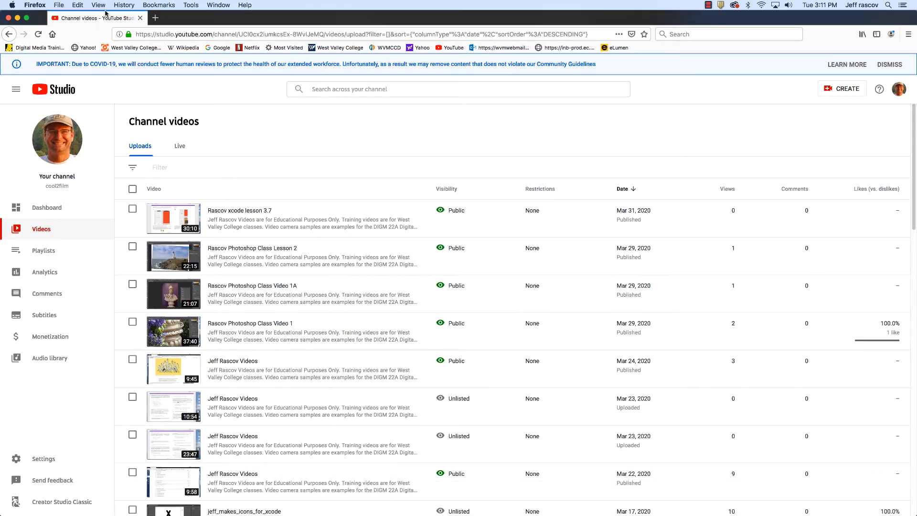
{"action": "left_click", "coordinate": [156, 18]}
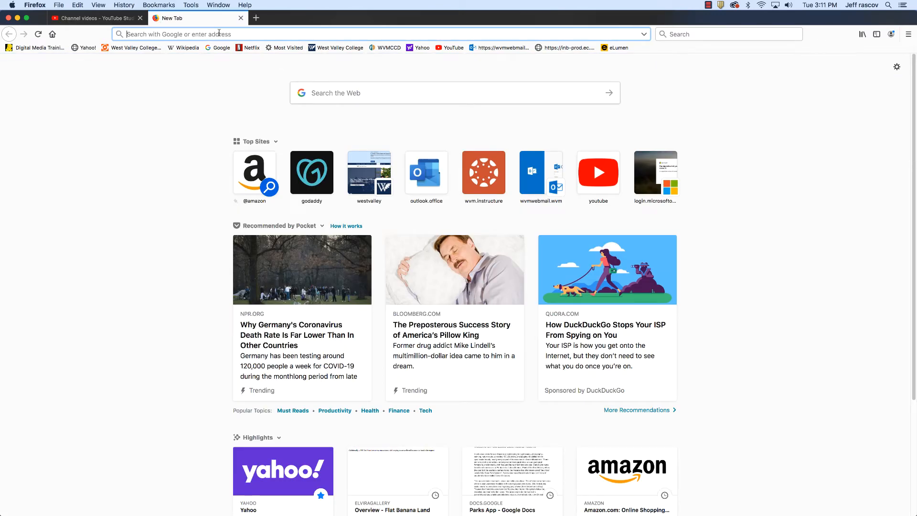
{"action": "type", "text": "the"}
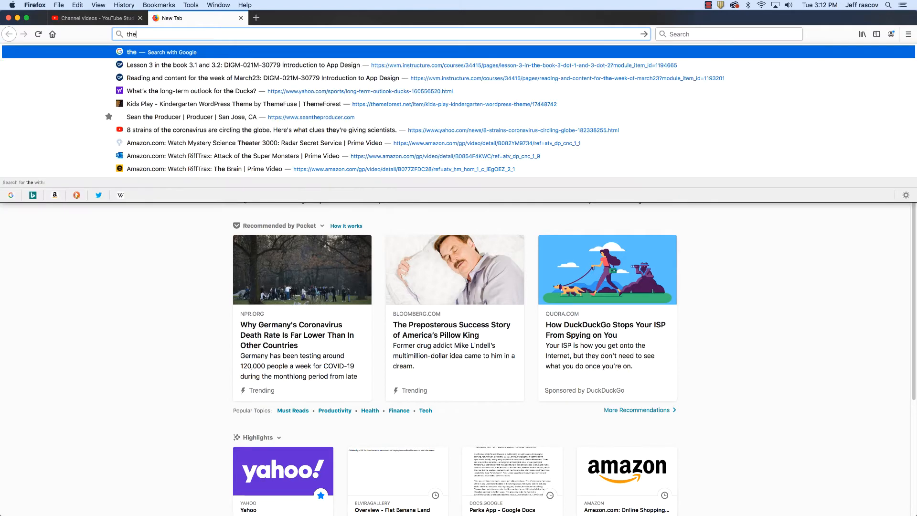
{"action": "type", "text": "nounpr"}
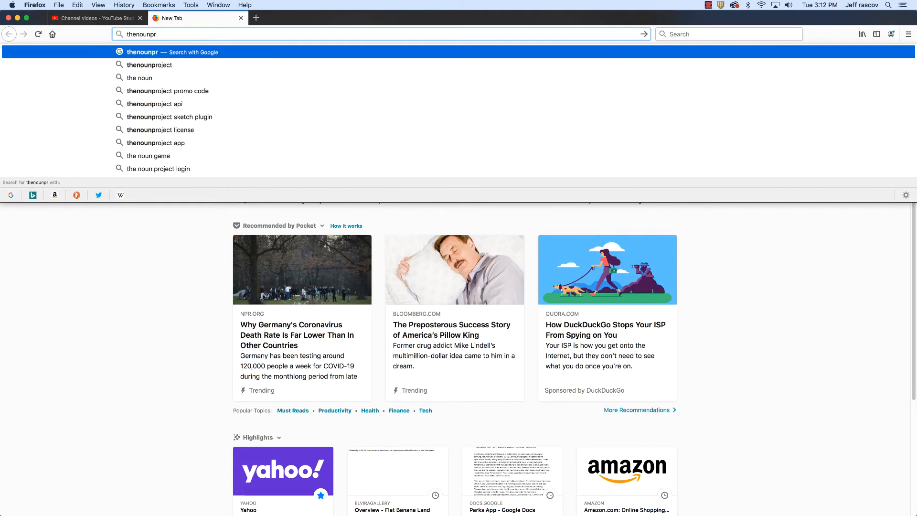
{"action": "type", "text": "oject.com"}
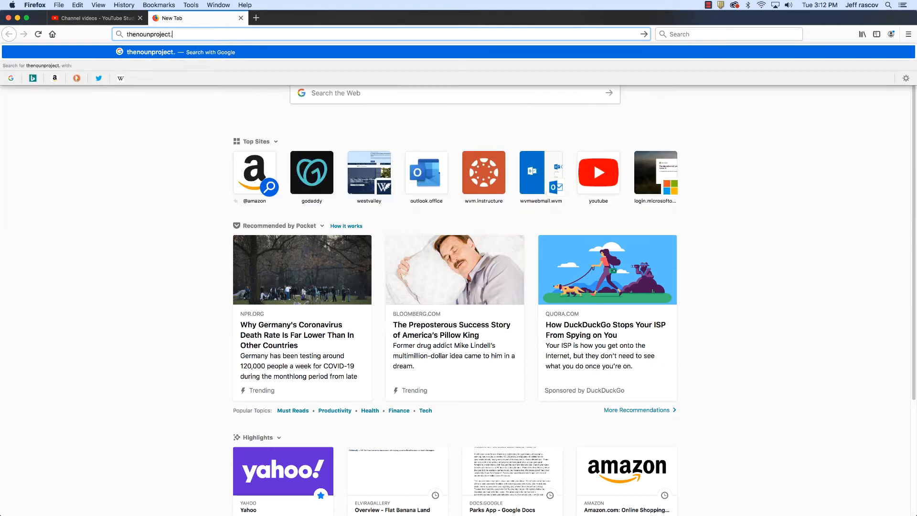
{"action": "key", "text": "Return"}
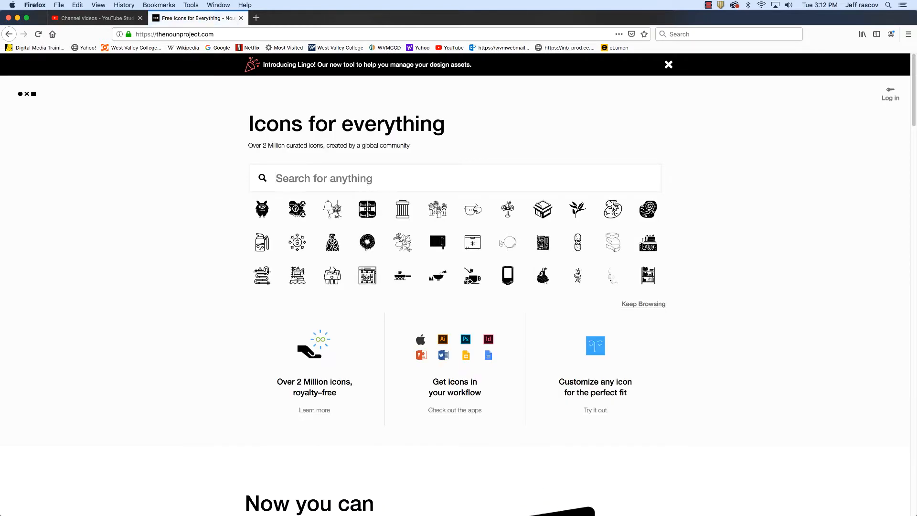
{"action": "type", "text": "home"}
{"action": "key", "text": "Return"}
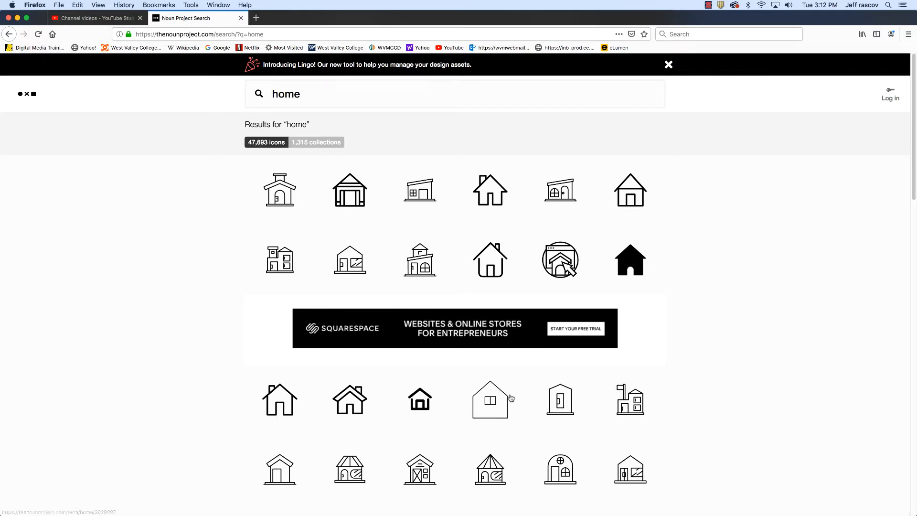
Open the solid black house icon with a chimney and split roof, and capture a screenshot of its large preview.
{"action": "scroll", "coordinate": [511, 396], "scroll_direction": "down", "scroll_amount": 5}
{"action": "scroll", "coordinate": [511, 396], "scroll_direction": "down", "scroll_amount": 1}
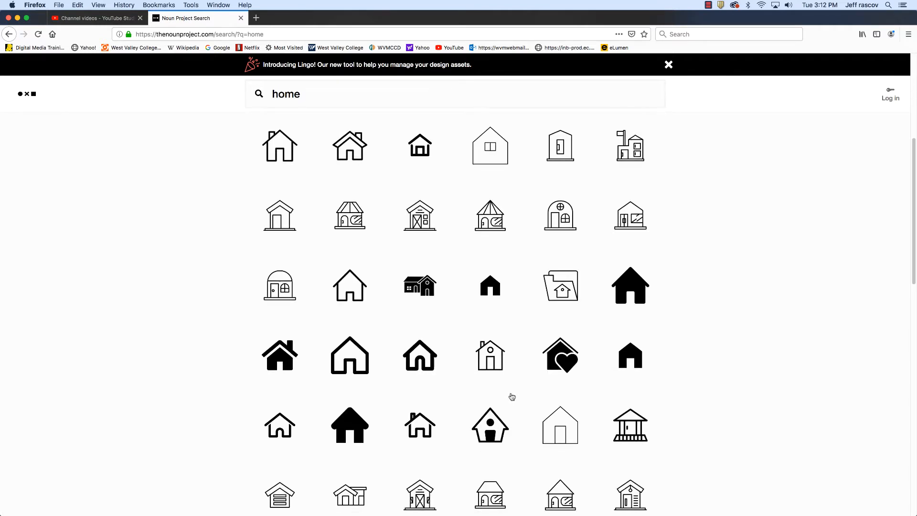
{"action": "left_click", "coordinate": [282, 360]}
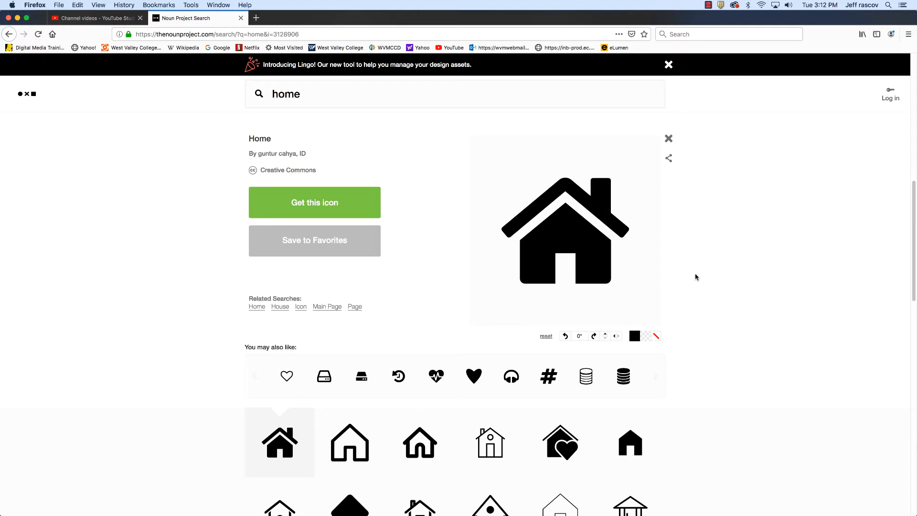
{"action": "key", "text": "super+shift+4"}
{"action": "left_click_drag", "start_coordinate": [497, 163], "coordinate": [636, 300]}
Switch to Adobe Illustrator 2020, where B.pdf is open.
{"action": "mouse_move", "coordinate": [242, 514]}
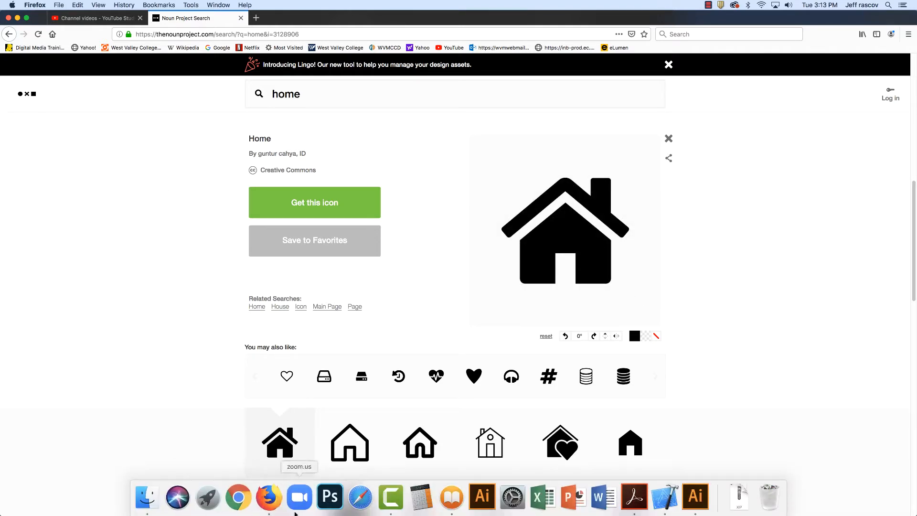
{"action": "left_click", "coordinate": [482, 499]}
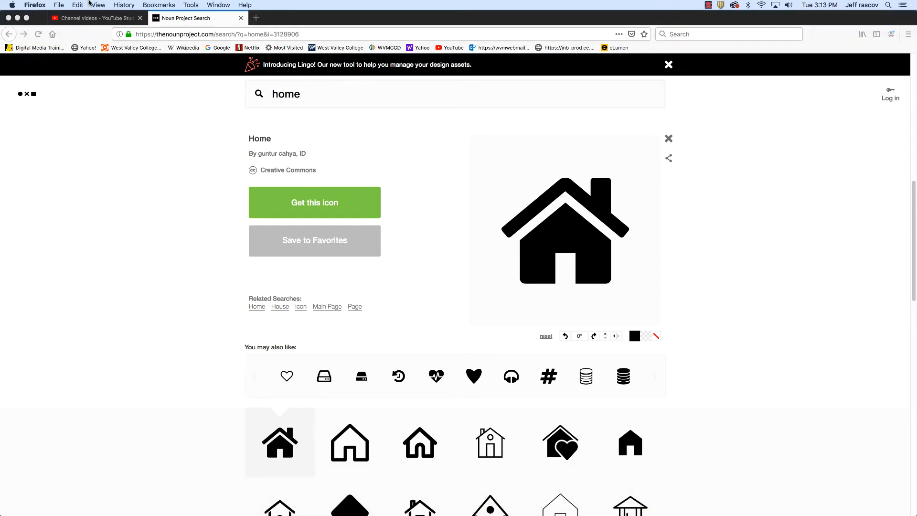
{"action": "mouse_move", "coordinate": [716, 509]}
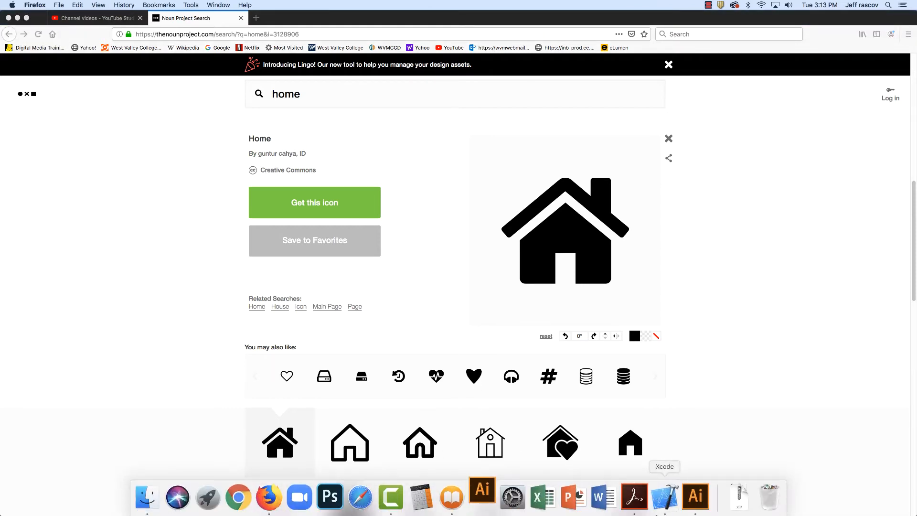
{"action": "right_click", "coordinate": [483, 497]}
{"action": "left_click", "coordinate": [490, 460]}
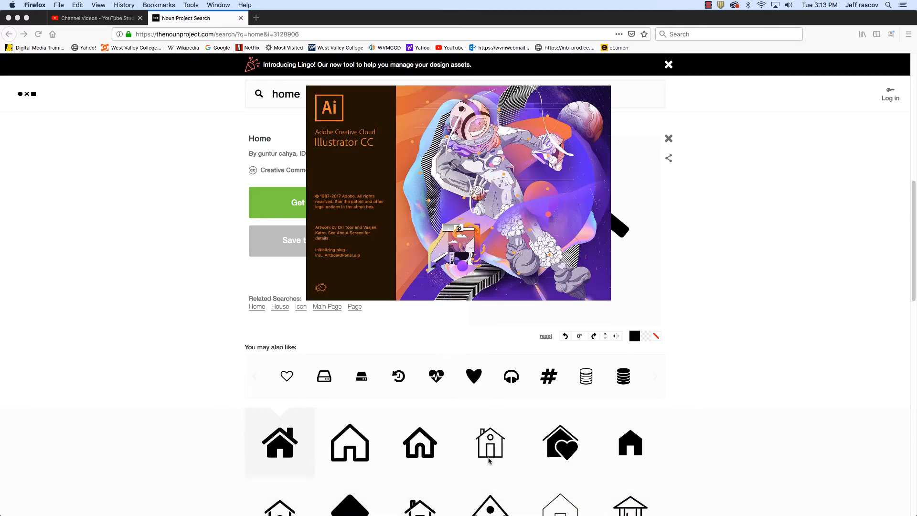
{"action": "left_click", "coordinate": [695, 497]}
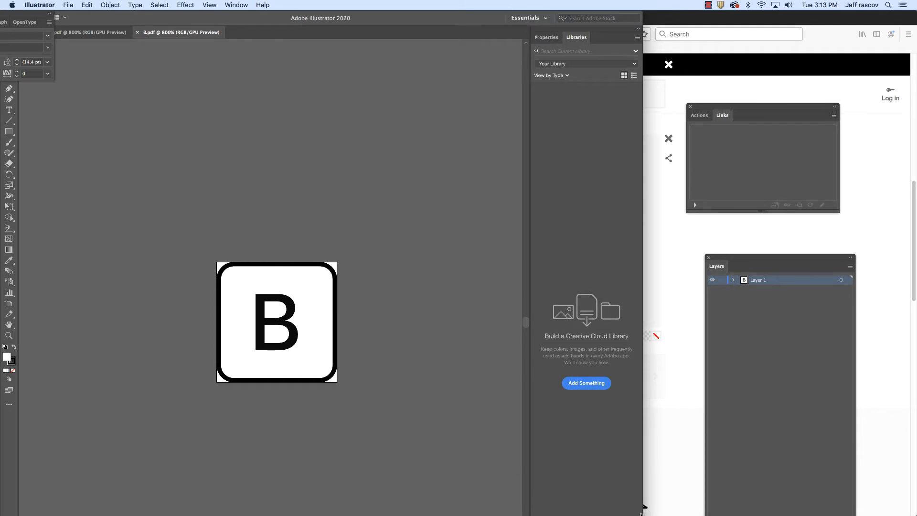
Widen the Illustrator window across the screen and zoom B.pdf to 1200%.
{"action": "left_click_drag", "start_coordinate": [469, 18], "coordinate": [488, 18]}
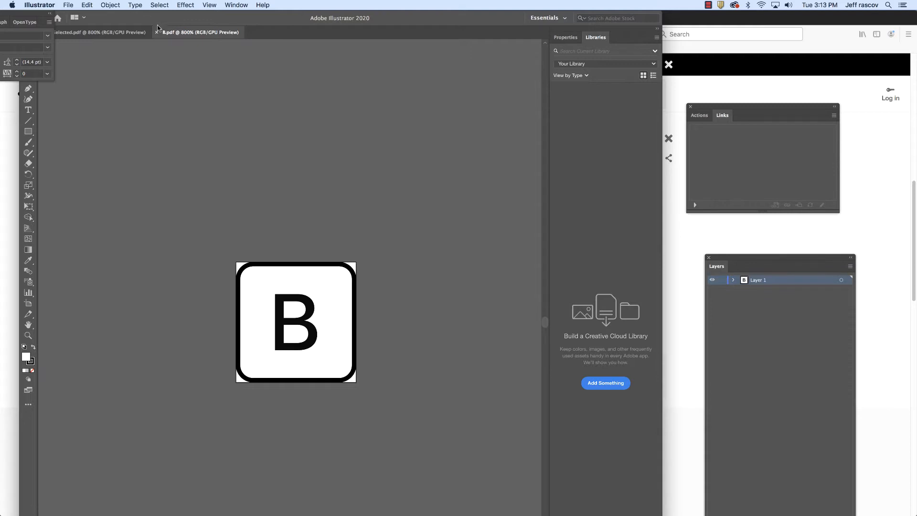
{"action": "mouse_move", "coordinate": [158, 28]}
{"action": "left_mouse_down"}
{"action": "mouse_move", "coordinate": [207, 27]}
{"action": "mouse_move", "coordinate": [141, 27]}
{"action": "left_mouse_up"}
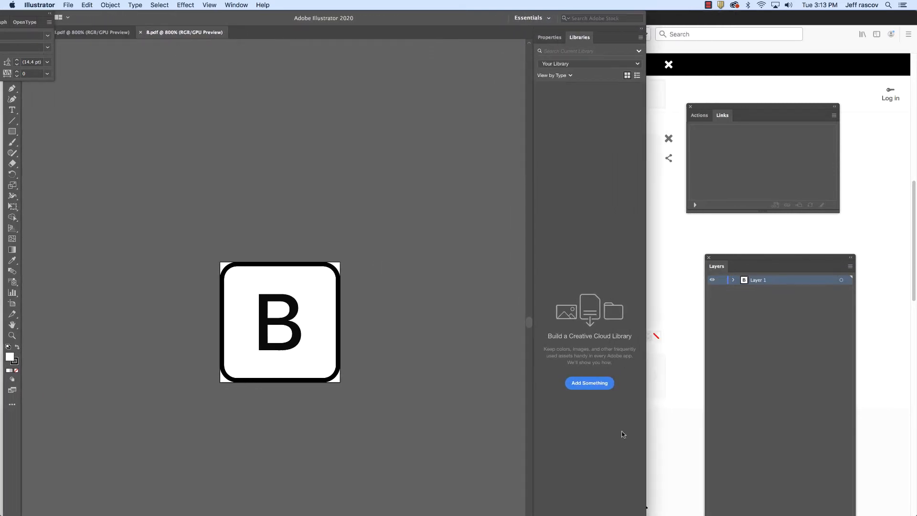
{"action": "left_click_drag", "start_coordinate": [645, 472], "coordinate": [891, 372]}
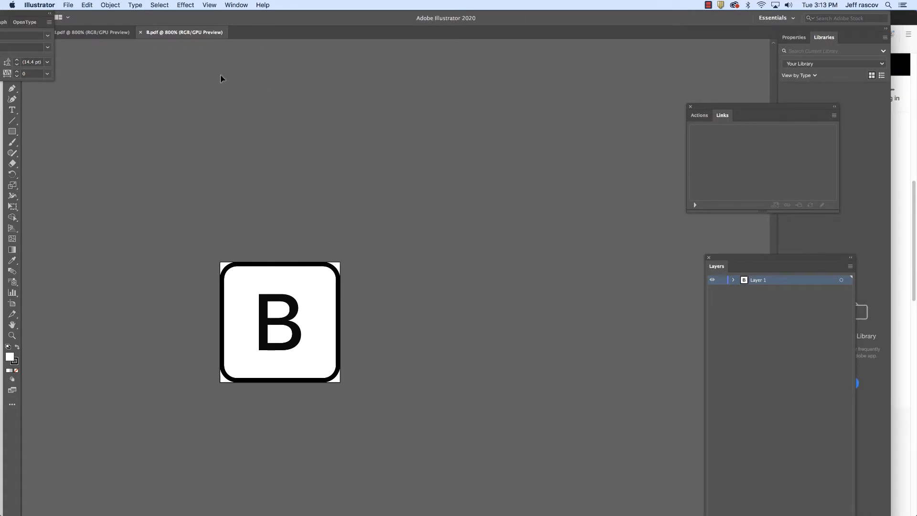
{"action": "key", "text": "super+equal"}
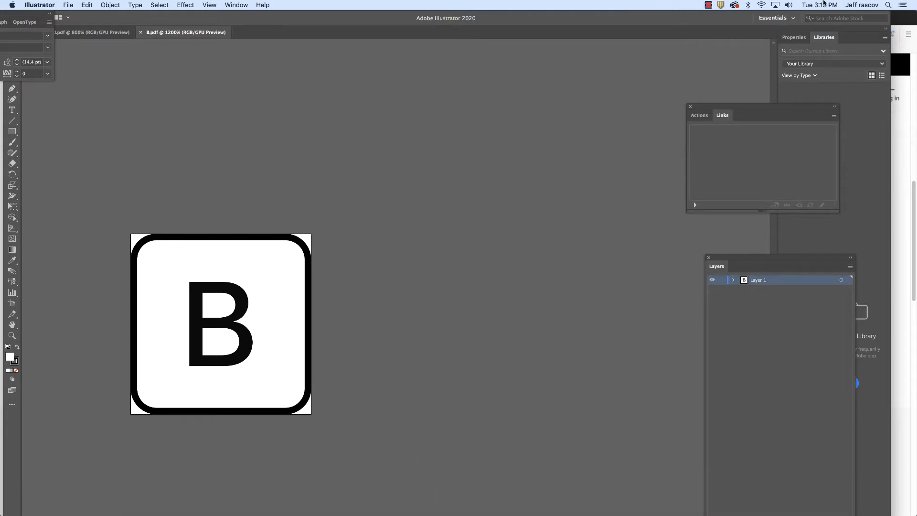
{"action": "left_click", "coordinate": [710, 4]}
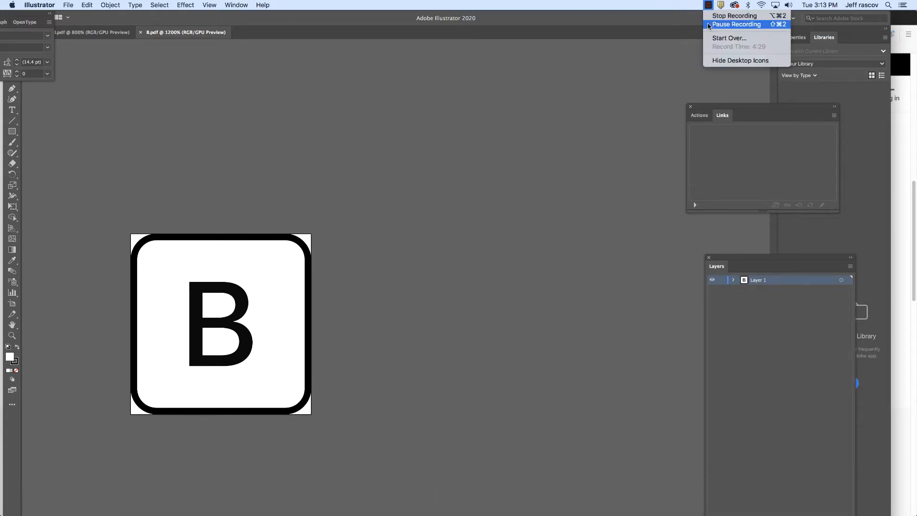
{"action": "left_click", "coordinate": [710, 24]}
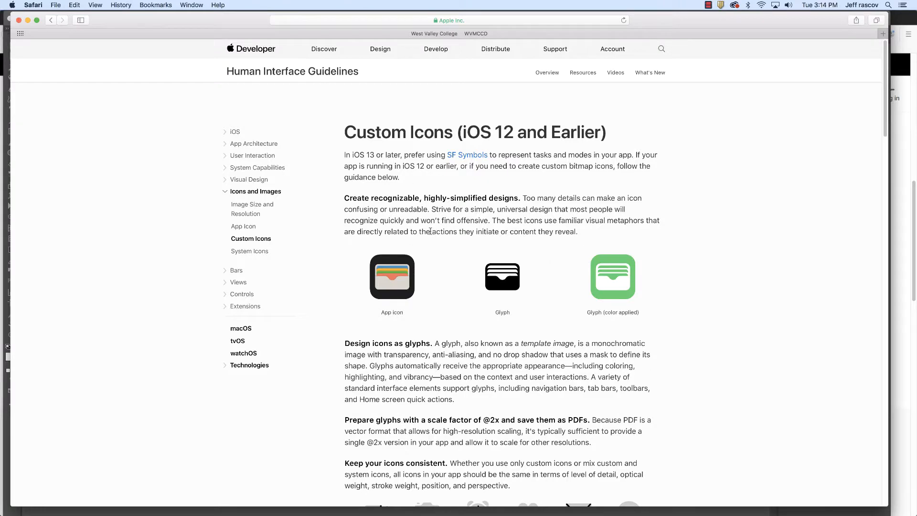
Review Apple's Custom Icons guidelines in Safari, covering glyph design, custom icon sizes, navigation bar sizes and tab bar icon sizes.
{"action": "scroll", "coordinate": [519, 279], "scroll_direction": "down", "scroll_amount": 10}
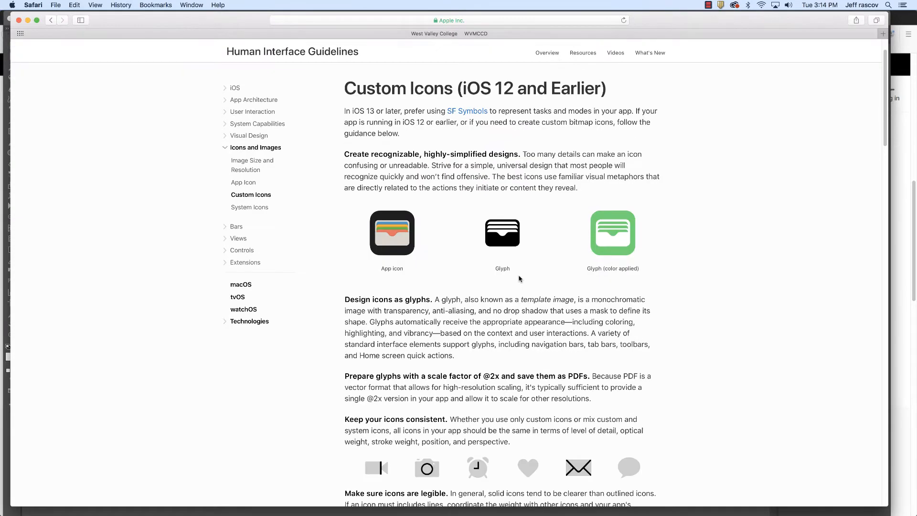
{"action": "scroll", "coordinate": [519, 279], "scroll_direction": "down", "scroll_amount": 5}
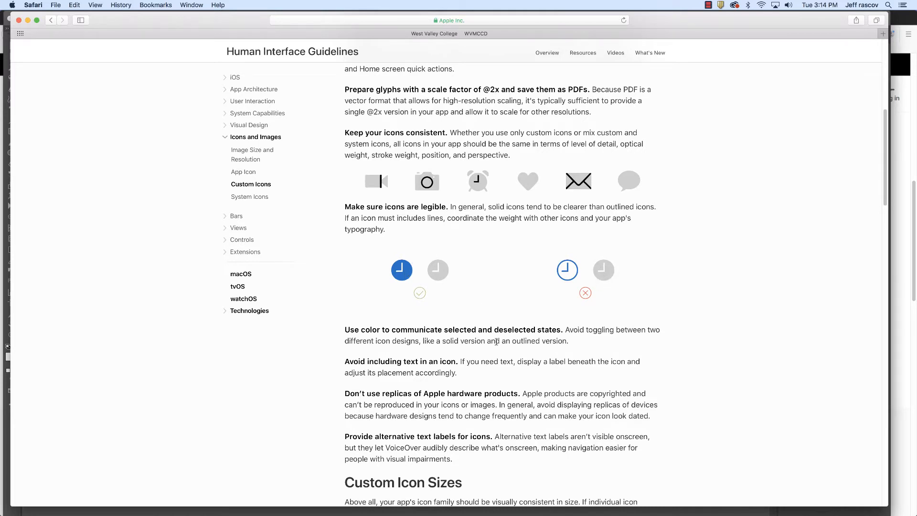
{"action": "scroll", "coordinate": [488, 334], "scroll_direction": "down", "scroll_amount": 5}
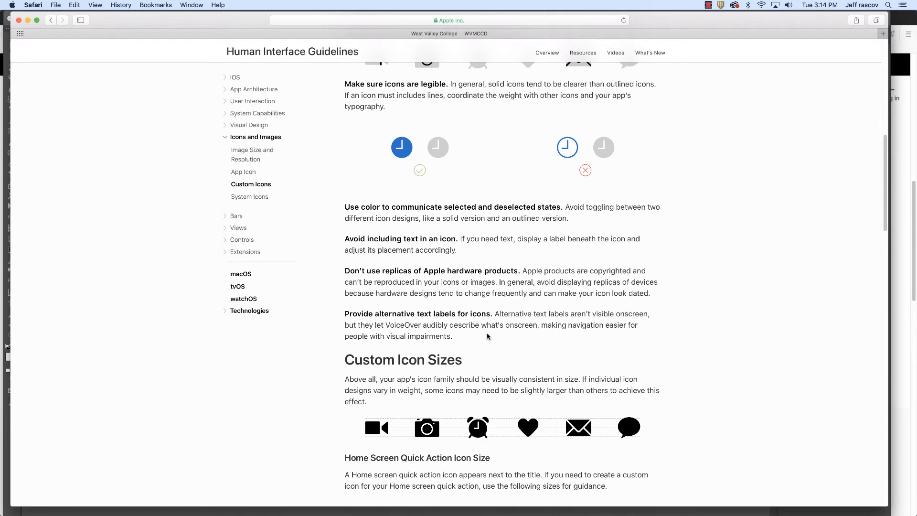
{"action": "scroll", "coordinate": [487, 333], "scroll_direction": "down", "scroll_amount": 1}
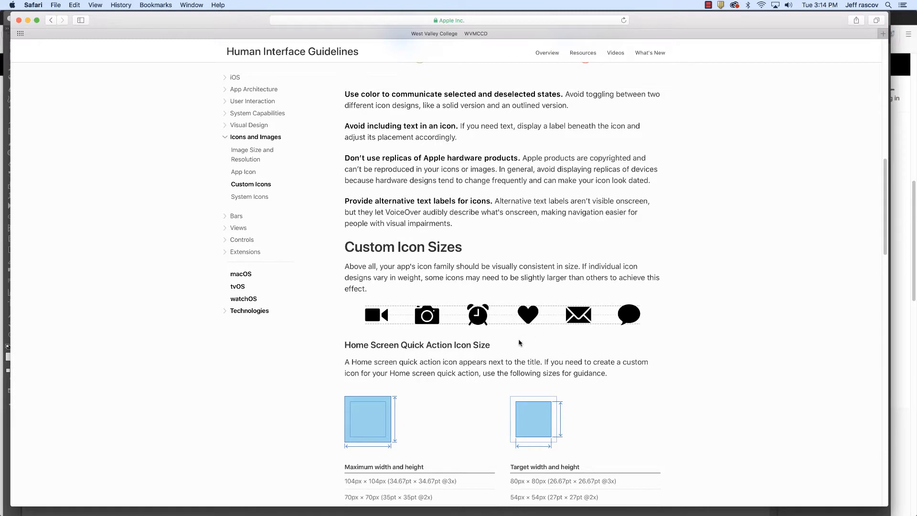
{"action": "scroll", "coordinate": [505, 346], "scroll_direction": "down", "scroll_amount": 5}
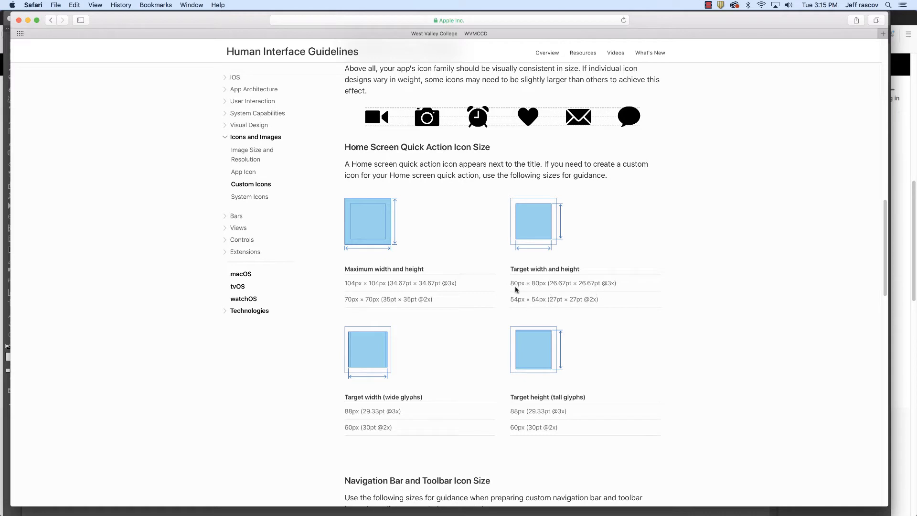
{"action": "scroll", "coordinate": [519, 297], "scroll_direction": "down", "scroll_amount": 5}
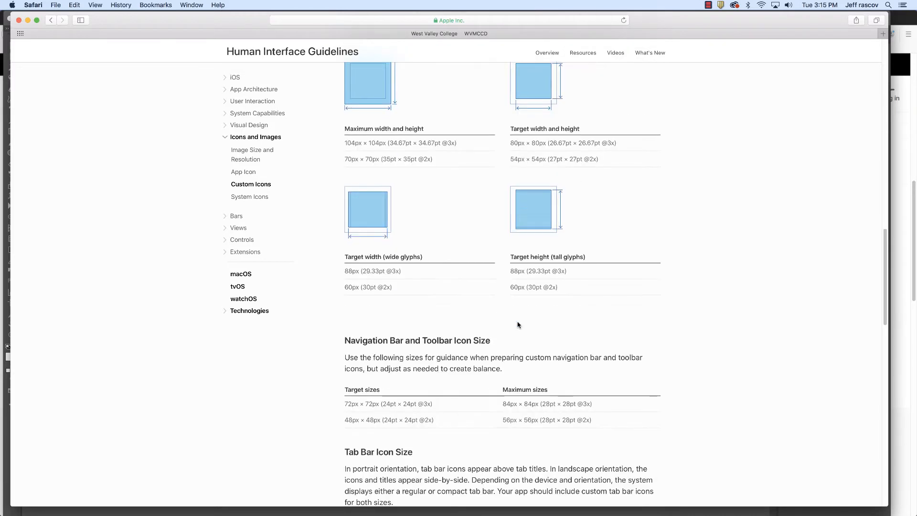
{"action": "scroll", "coordinate": [519, 324], "scroll_direction": "down", "scroll_amount": 4}
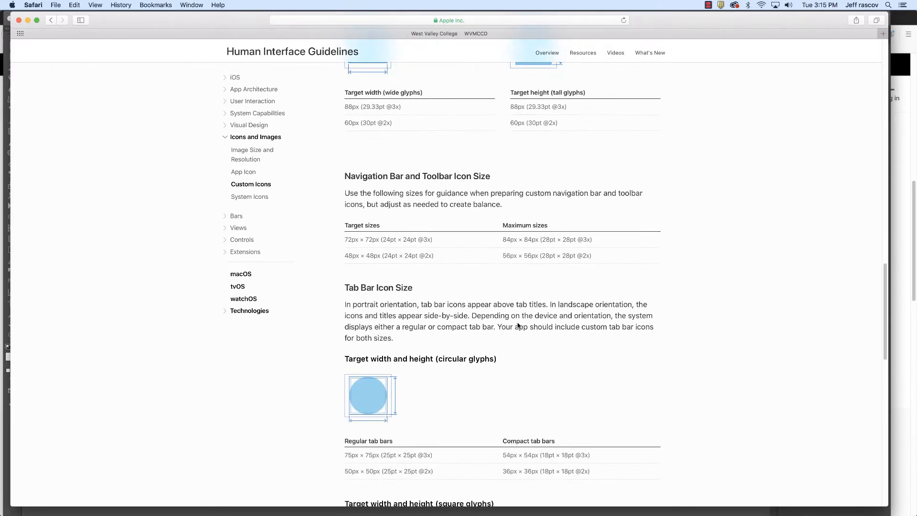
{"action": "scroll", "coordinate": [518, 326], "scroll_direction": "up", "scroll_amount": 10}
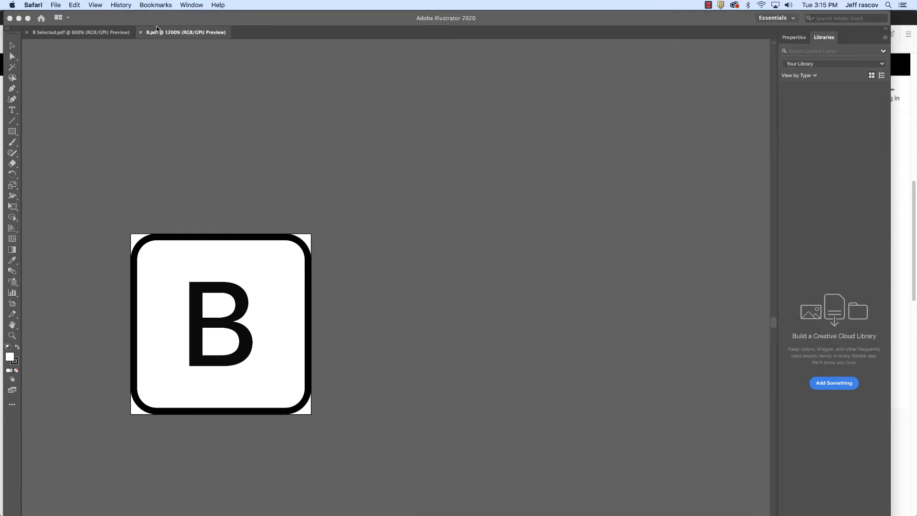
Minimize the Safari guidelines window and start a new document in Illustrator.
{"action": "left_click", "coordinate": [150, 20]}
{"action": "left_click", "coordinate": [69, 5]}
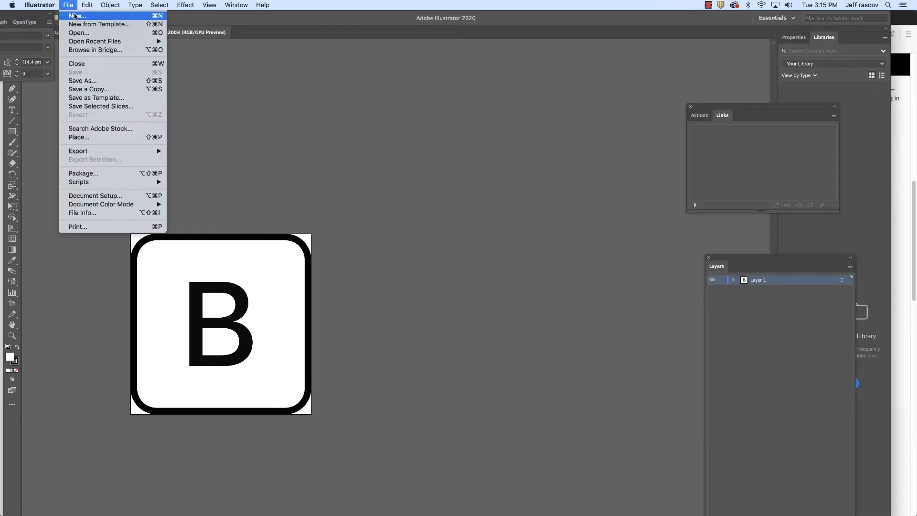
{"action": "left_click", "coordinate": [76, 16]}
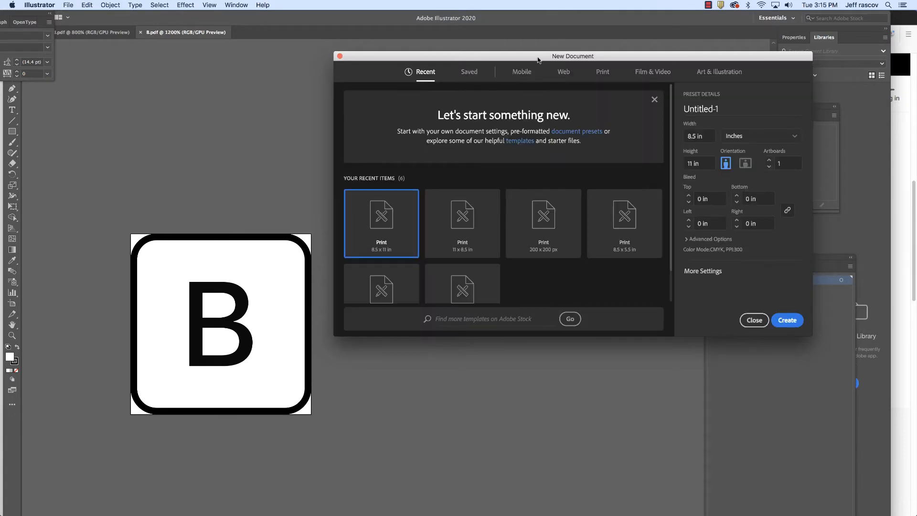
{"action": "left_click_drag", "start_coordinate": [539, 60], "coordinate": [400, 67]}
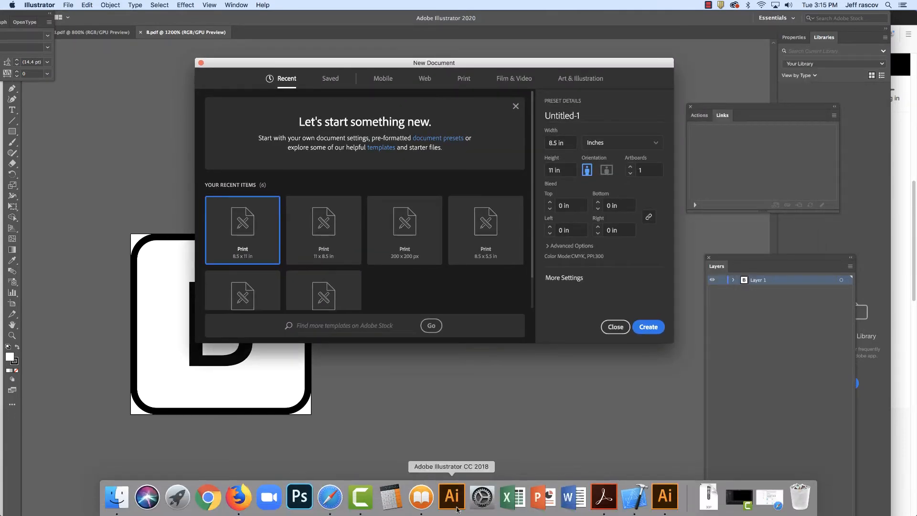
{"action": "left_click", "coordinate": [333, 499]}
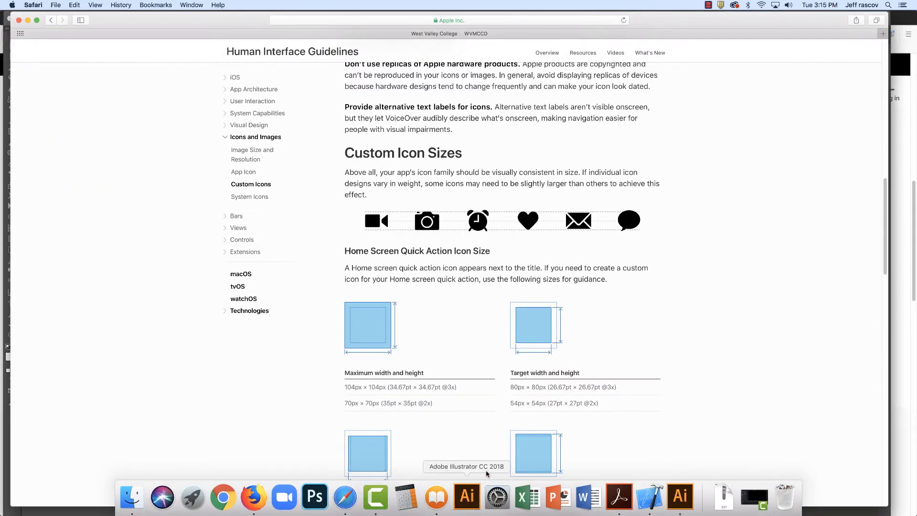
{"action": "mouse_move", "coordinate": [382, 514]}
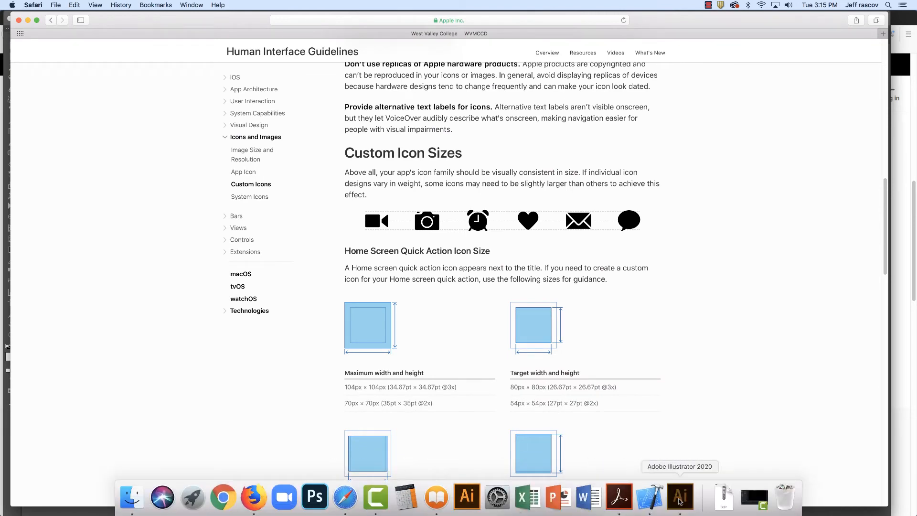
{"action": "left_click", "coordinate": [680, 498]}
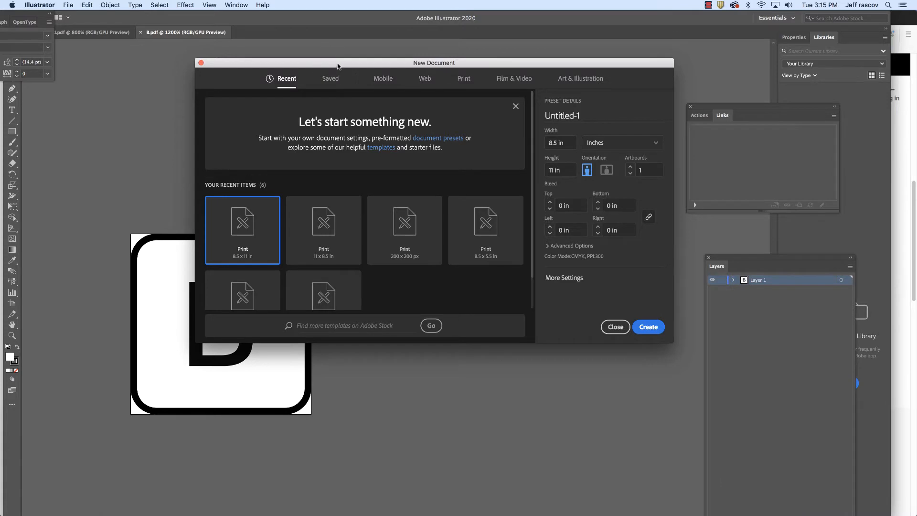
{"action": "left_click_drag", "start_coordinate": [337, 64], "coordinate": [260, 66]}
{"action": "left_click", "coordinate": [71, 6]}
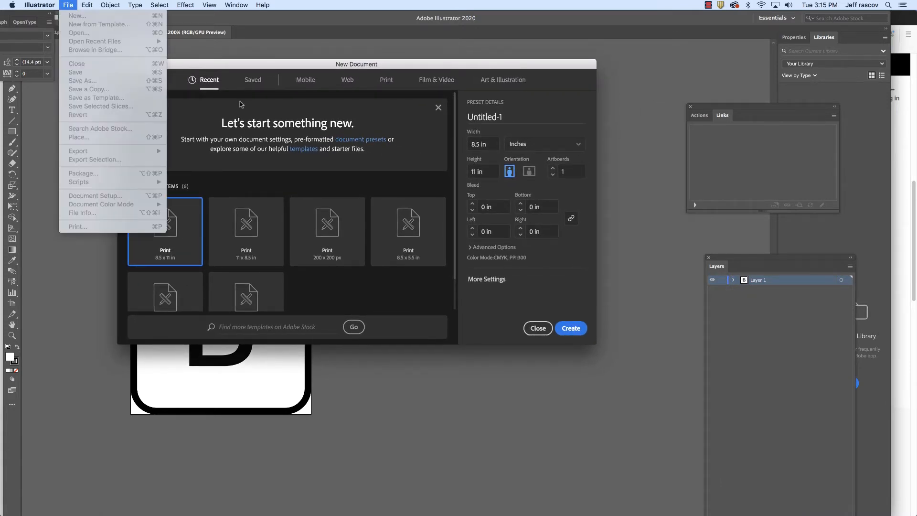
{"action": "left_click", "coordinate": [456, 65]}
{"action": "left_click_drag", "start_coordinate": [457, 65], "coordinate": [464, 63]}
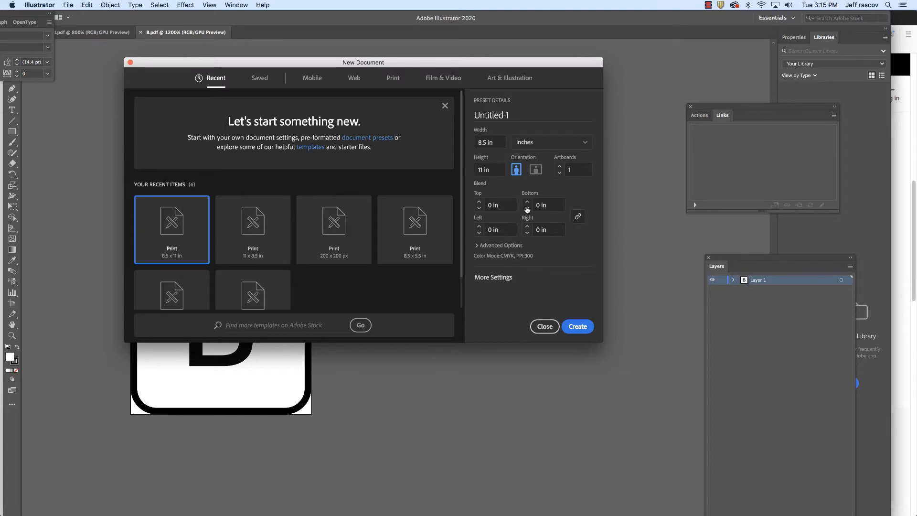
Set the new document's units to pixels and its size to 120 px wide by 120 px high.
{"action": "left_click", "coordinate": [542, 144]}
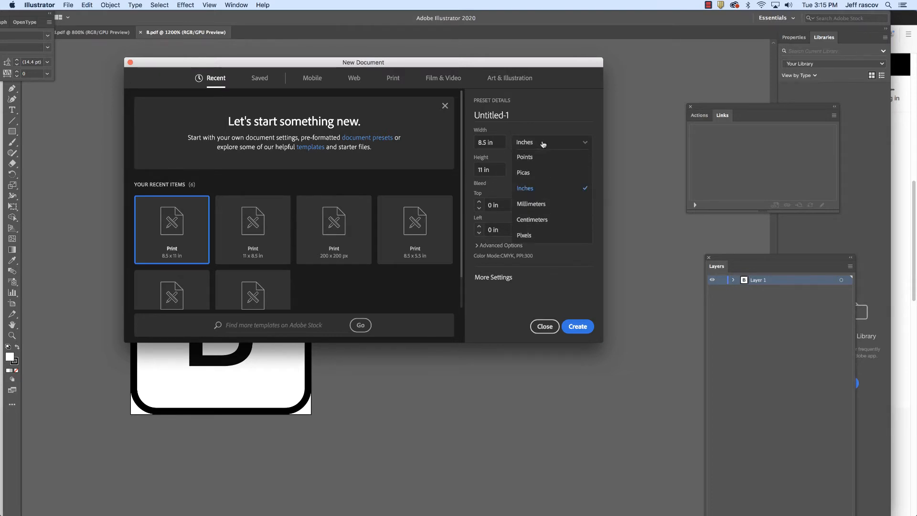
{"action": "left_click", "coordinate": [534, 236]}
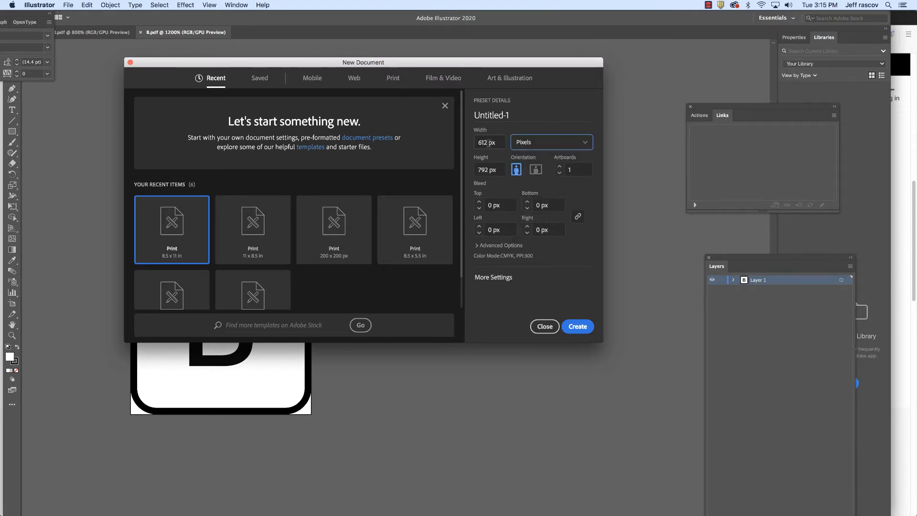
{"action": "double_click", "coordinate": [488, 142]}
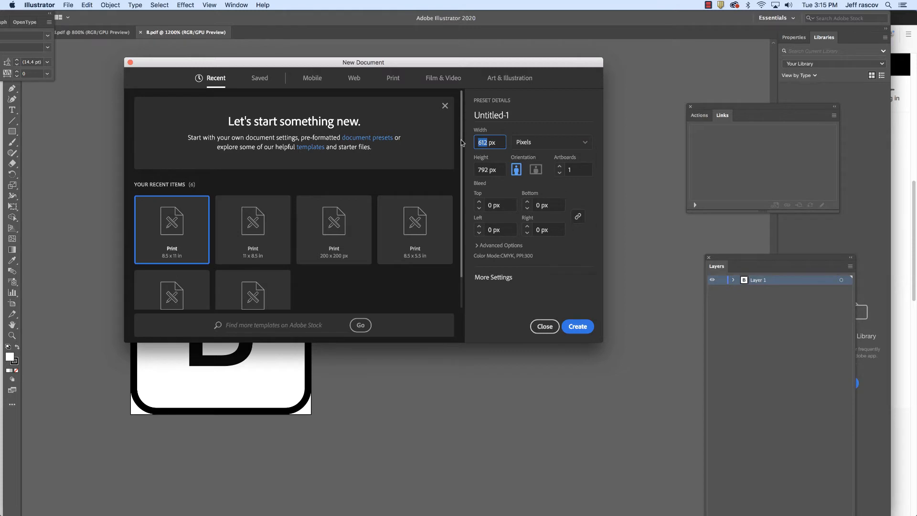
{"action": "type", "text": "120"}
{"action": "key", "text": "Tab"}
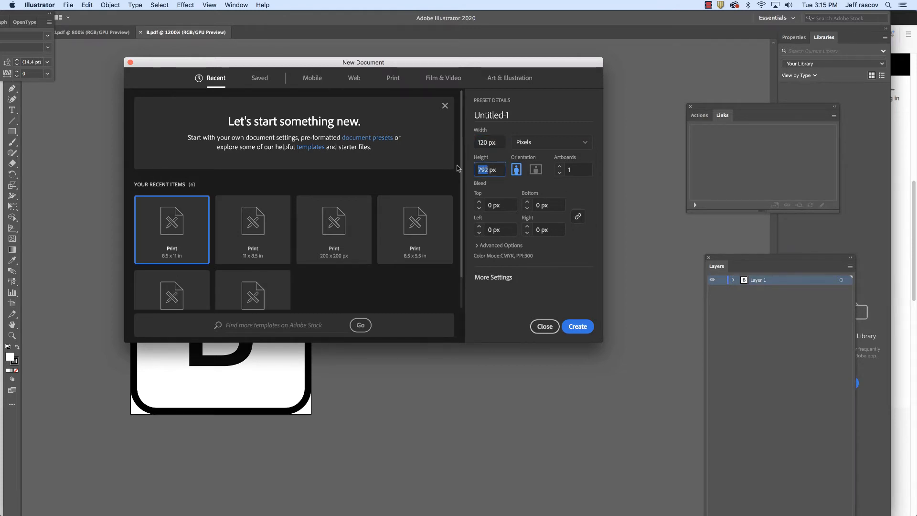
{"action": "type", "text": "120"}
Set the new document's color mode to RGB Color in the advanced options and create the document.
{"action": "left_click", "coordinate": [495, 246]}
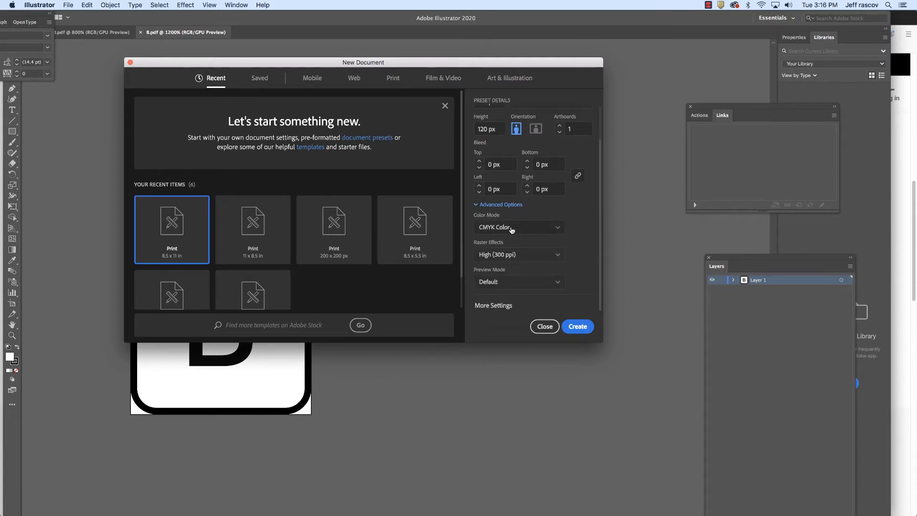
{"action": "left_click", "coordinate": [548, 229]}
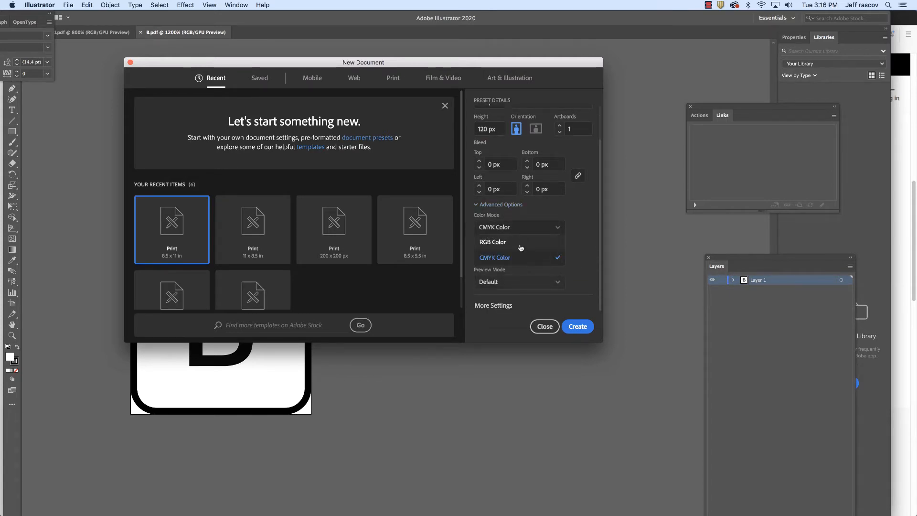
{"action": "left_click", "coordinate": [492, 242]}
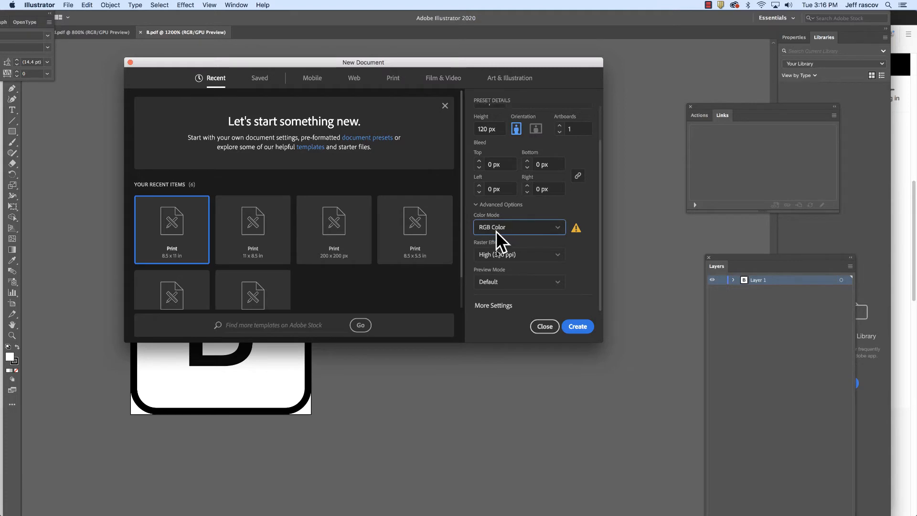
{"action": "scroll", "coordinate": [526, 255], "scroll_direction": "up", "scroll_amount": 3}
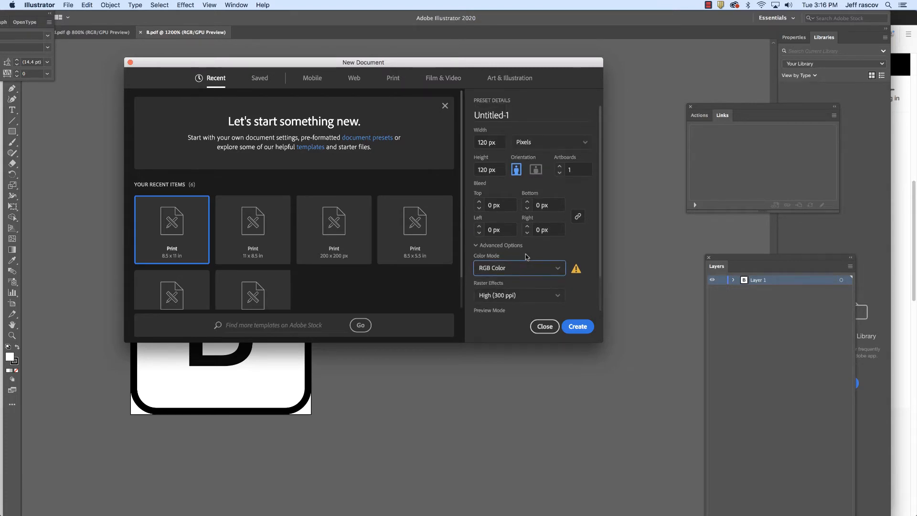
{"action": "scroll", "coordinate": [527, 254], "scroll_direction": "down", "scroll_amount": 3}
{"action": "scroll", "coordinate": [526, 265], "scroll_direction": "up", "scroll_amount": 3}
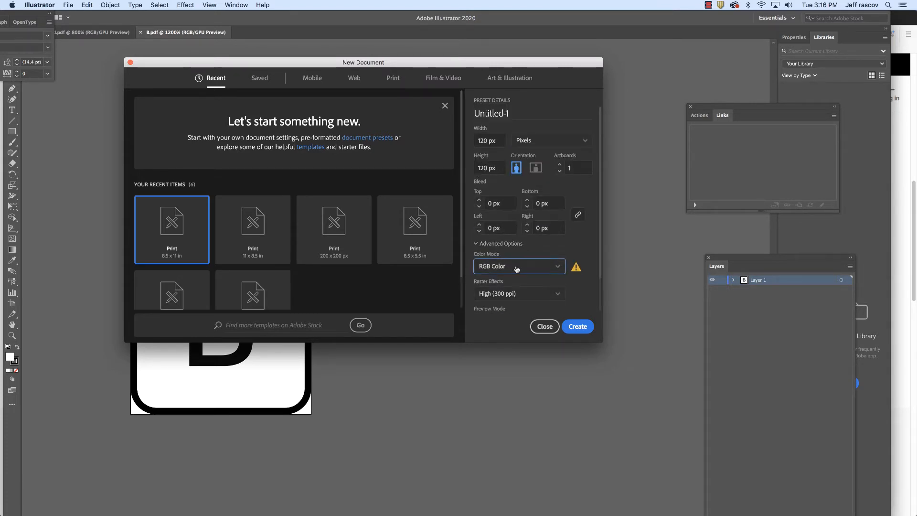
{"action": "left_click", "coordinate": [578, 329]}
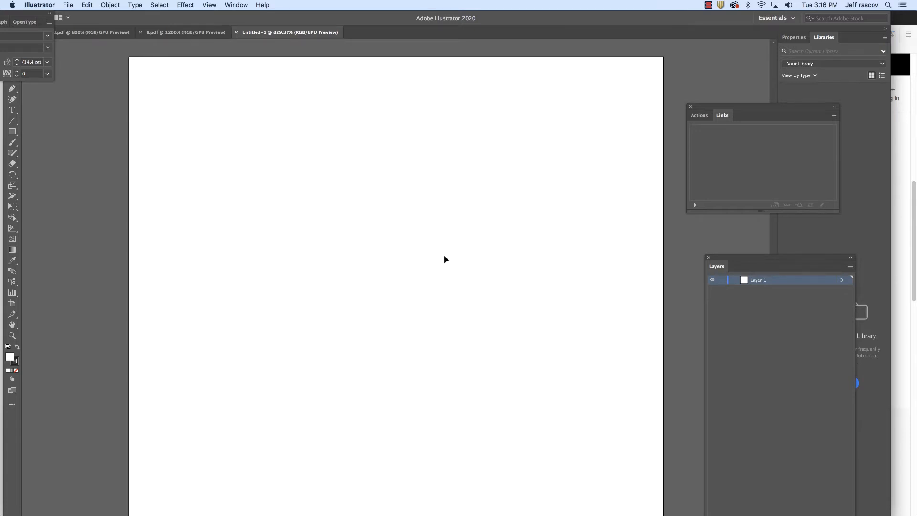
Zoom the blank artboard out to 400% and pan it so the whole artboard fits in view with free canvas beside it.
{"action": "key", "text": "super+minus"}
{"action": "key", "text": "super+minus"}
{"action": "key", "text": "super+minus"}
{"action": "key", "text": "super+equal"}
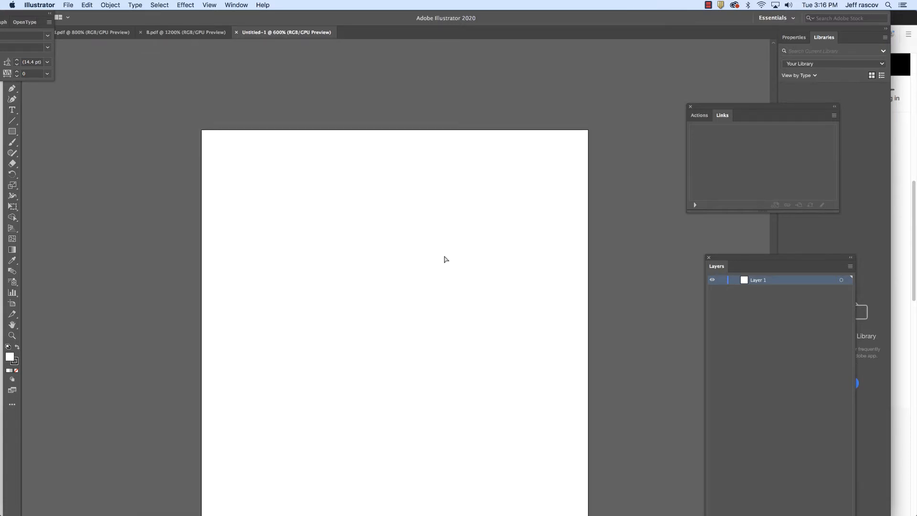
{"action": "key", "text": "super+equal"}
{"action": "key", "text": "super+minus"}
{"action": "key", "text": "super+minus"}
{"action": "key", "text": "super+minus"}
{"action": "key", "text": "super+equal"}
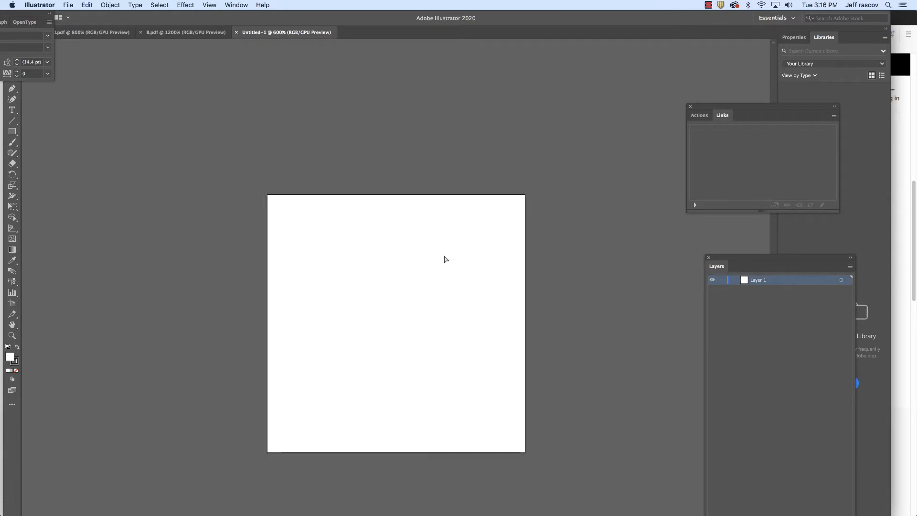
{"action": "key", "text": "super+minus"}
{"action": "key", "text": "super+equal"}
{"action": "key", "text": "super+equal"}
{"action": "key", "text": "super+minus"}
{"action": "mouse_move", "coordinate": [438, 296]}
{"action": "left_mouse_down"}
{"action": "mouse_move", "coordinate": [308, 235]}
{"action": "mouse_move", "coordinate": [307, 201]}
{"action": "mouse_move", "coordinate": [258, 207]}
{"action": "mouse_move", "coordinate": [237, 196]}
{"action": "left_mouse_up"}
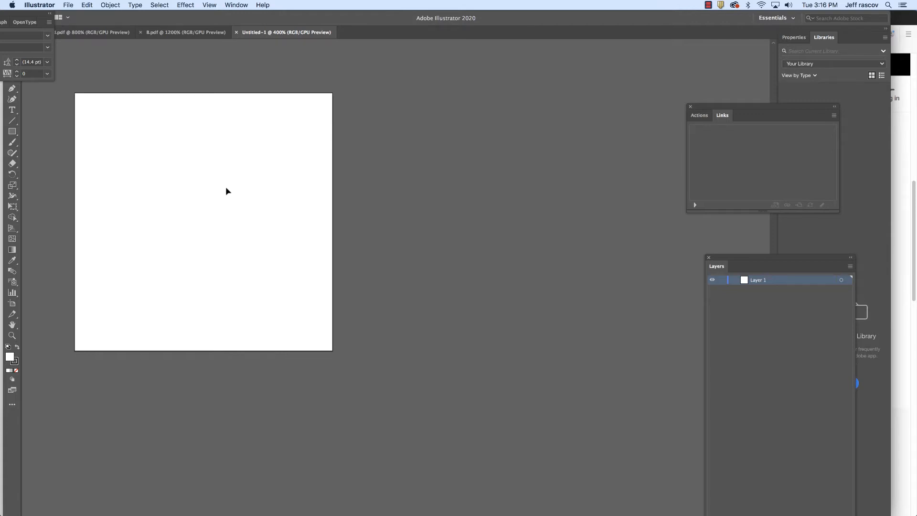
Place Screen Shot 2020-03-31 at 3.12.51 PM as an embedded, unlinked image spanning about the full width of the artboard.
{"action": "left_click", "coordinate": [69, 4]}
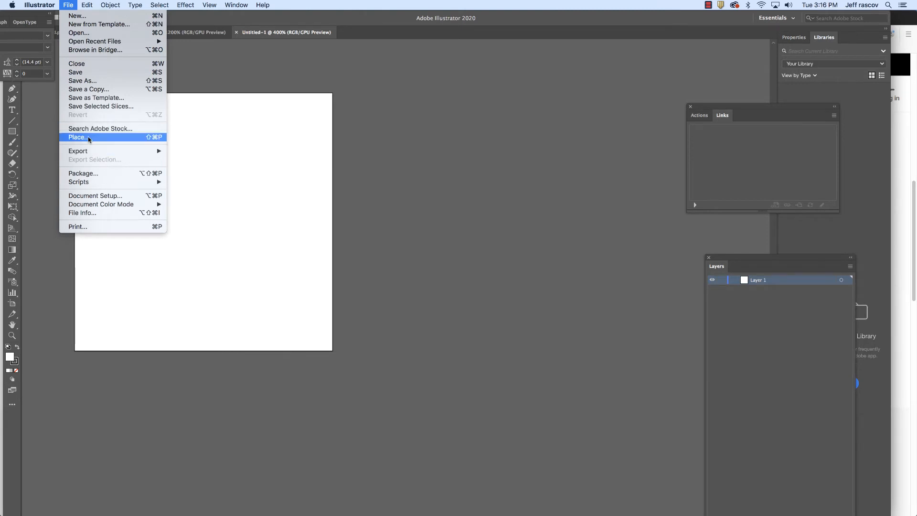
{"action": "left_click", "coordinate": [89, 139]}
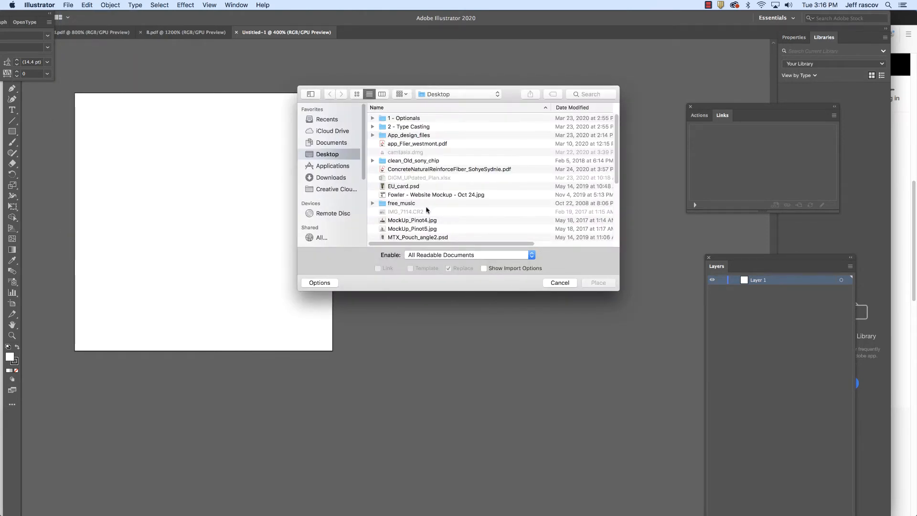
{"action": "scroll", "coordinate": [427, 217], "scroll_direction": "down", "scroll_amount": 5}
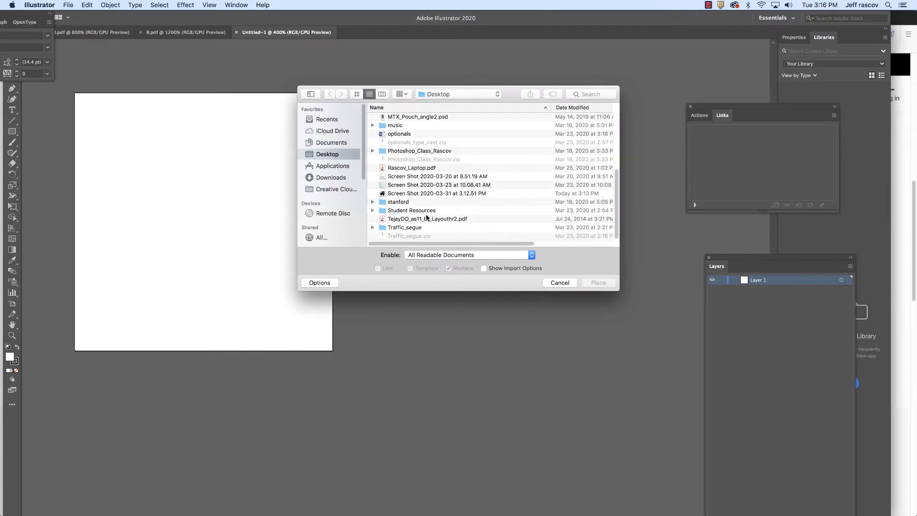
{"action": "scroll", "coordinate": [426, 217], "scroll_direction": "up", "scroll_amount": 5}
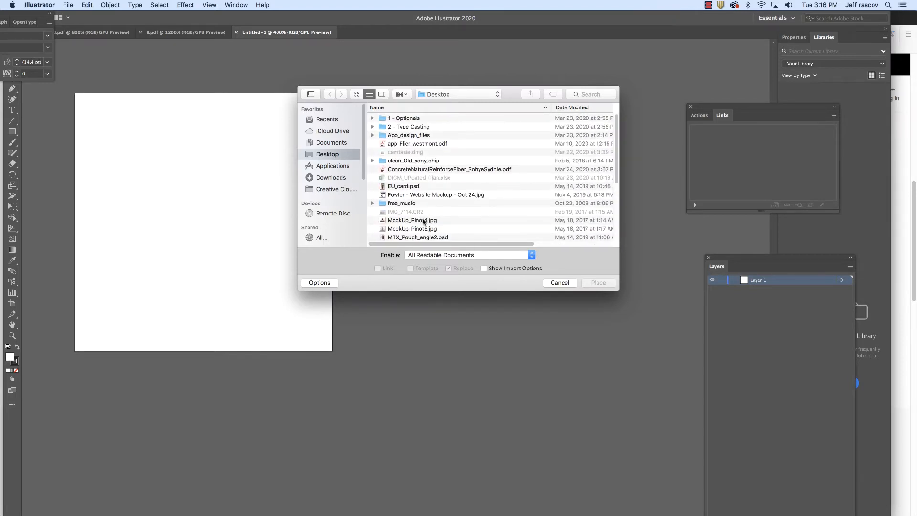
{"action": "scroll", "coordinate": [426, 217], "scroll_direction": "down", "scroll_amount": 5}
{"action": "left_click", "coordinate": [415, 192]}
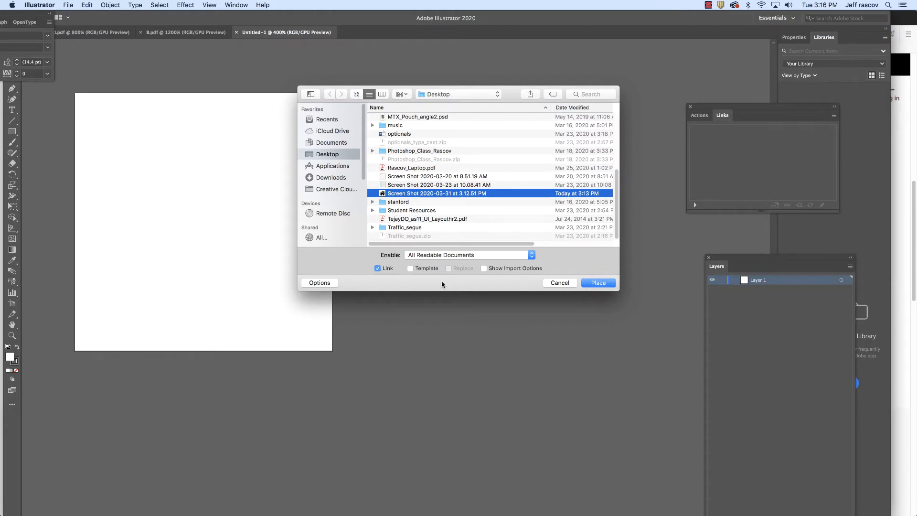
{"action": "left_click", "coordinate": [378, 269]}
{"action": "left_click", "coordinate": [600, 284]}
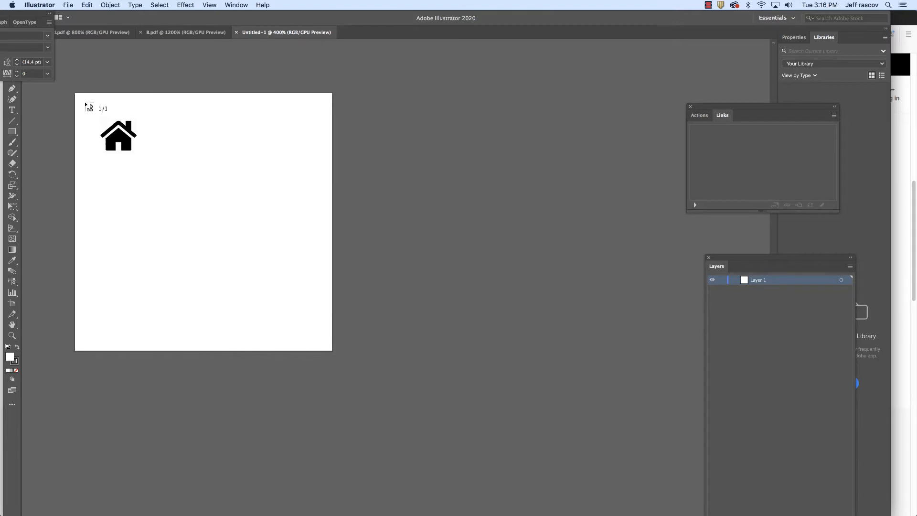
{"action": "left_click_drag", "start_coordinate": [76, 94], "coordinate": [337, 342]}
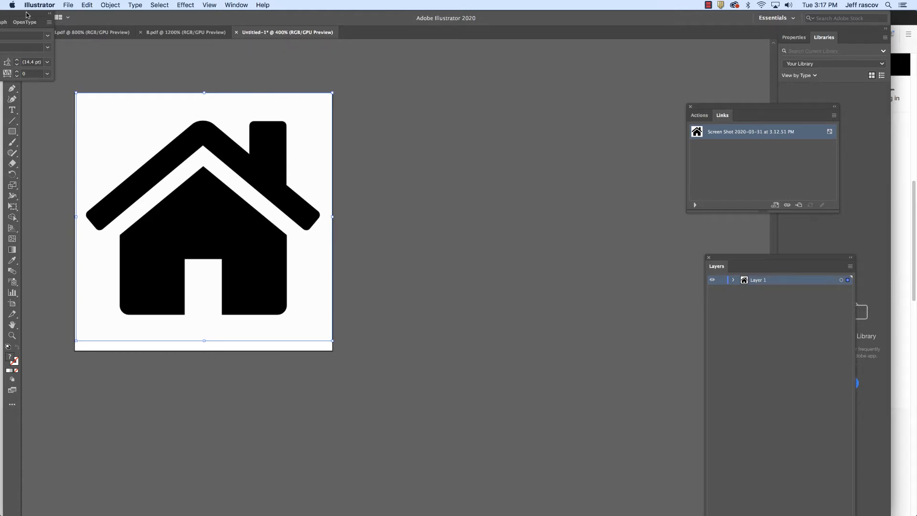
Reset the Essentials workspace to its default panel layout.
{"action": "left_click_drag", "start_coordinate": [30, 15], "coordinate": [561, 69]}
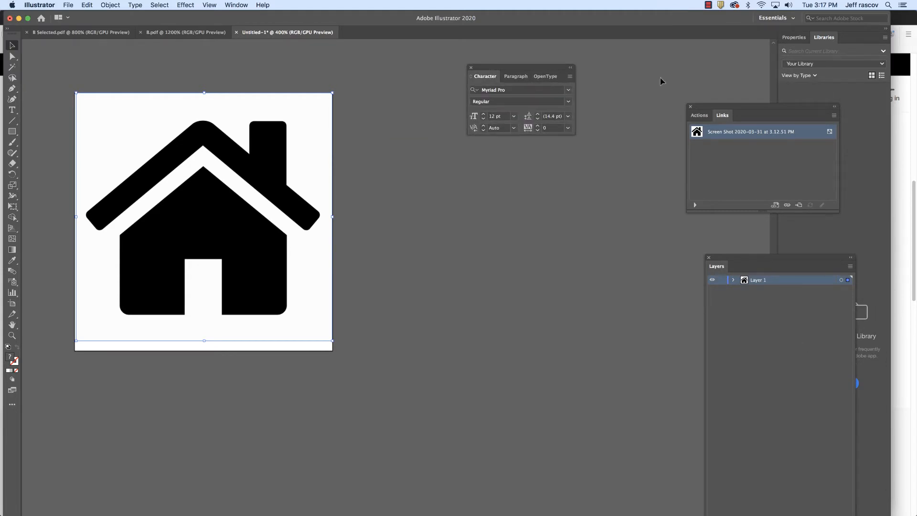
{"action": "left_click", "coordinate": [236, 5]}
{"action": "mouse_move", "coordinate": [214, 4]}
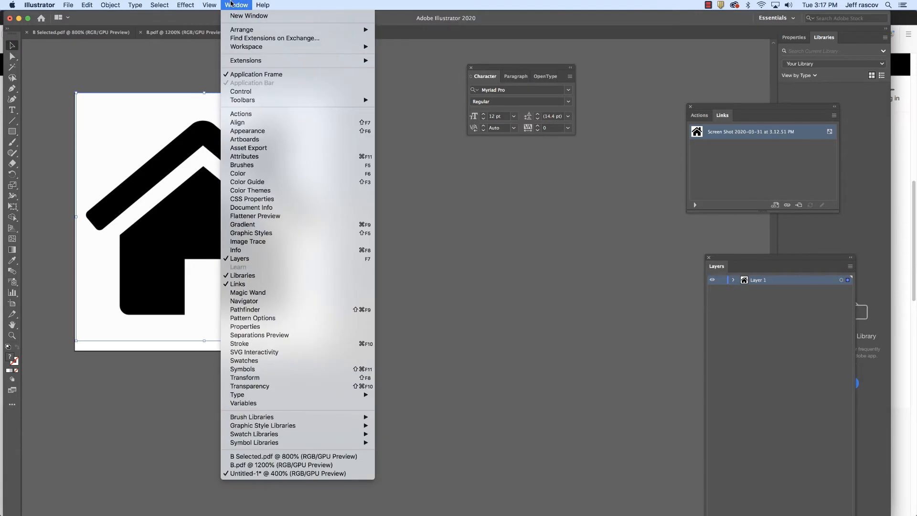
{"action": "mouse_move", "coordinate": [256, 51]}
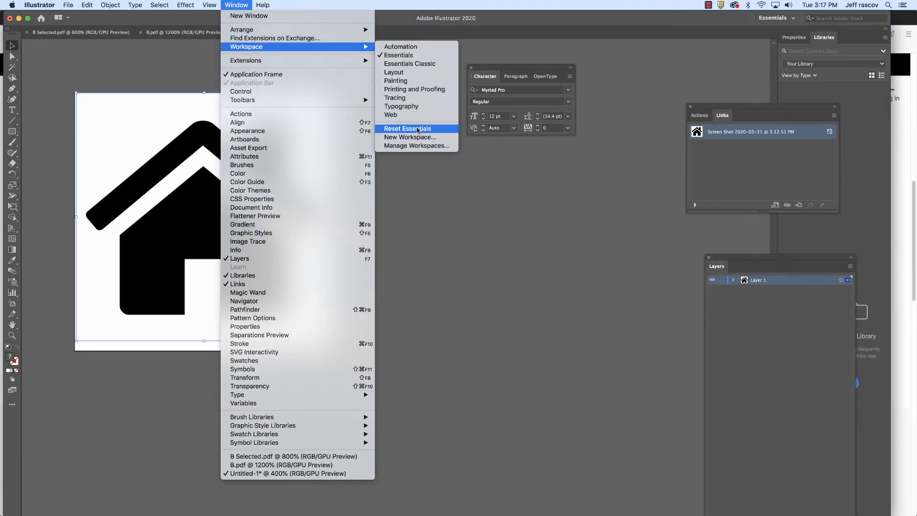
{"action": "left_click", "coordinate": [424, 130]}
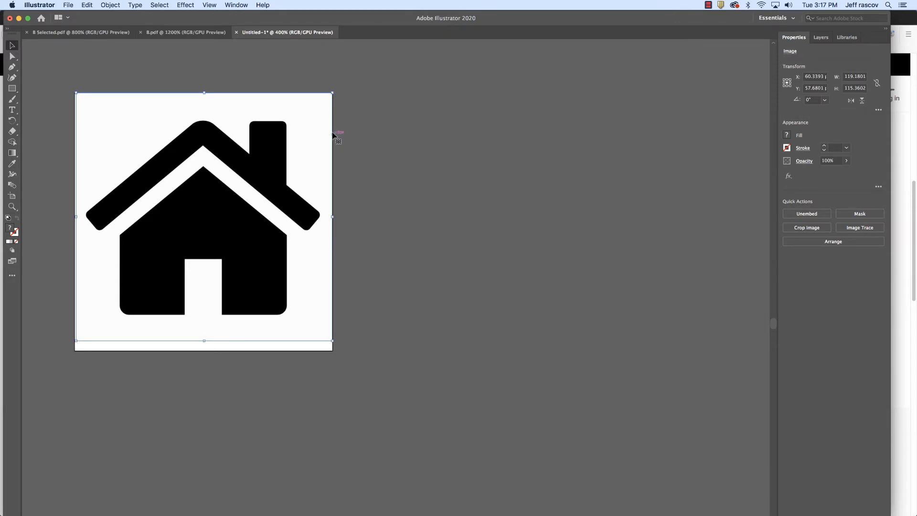
Image Trace the placed house picture in Black and White mode with Ignore White enabled.
{"action": "left_click", "coordinate": [241, 4]}
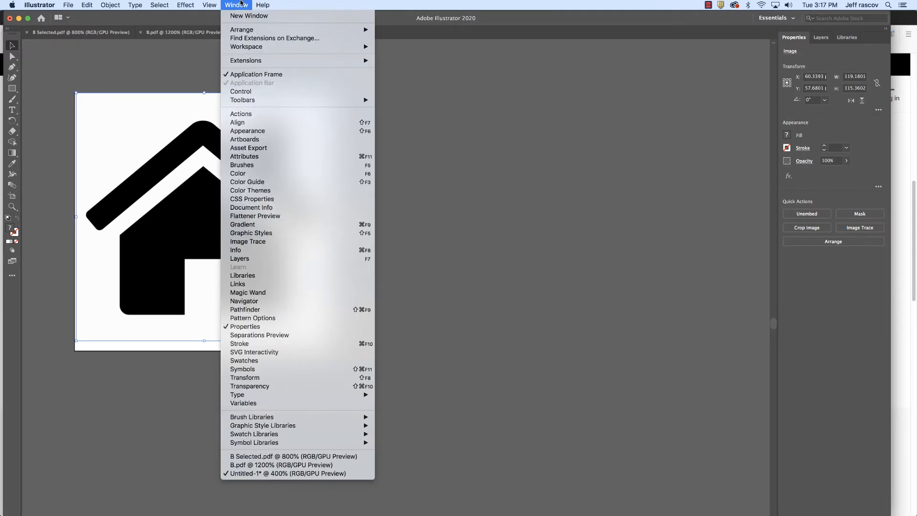
{"action": "left_click", "coordinate": [262, 242]}
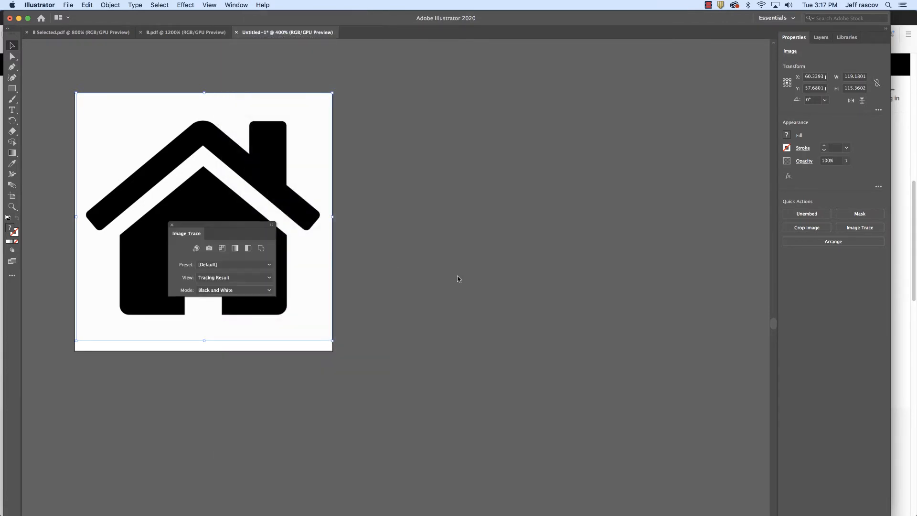
{"action": "mouse_move", "coordinate": [223, 229]}
{"action": "left_mouse_down"}
{"action": "mouse_move", "coordinate": [308, 206]}
{"action": "mouse_move", "coordinate": [454, 130]}
{"action": "mouse_move", "coordinate": [433, 131]}
{"action": "left_mouse_up"}
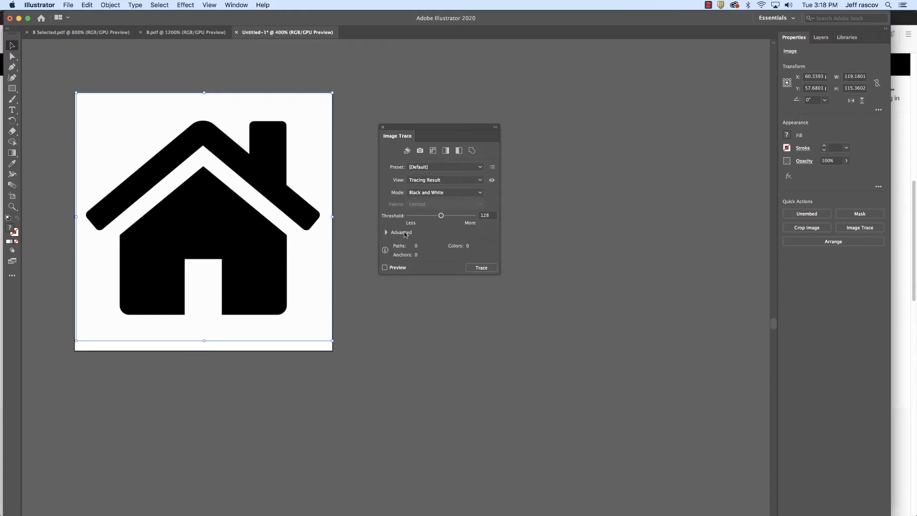
{"action": "left_click", "coordinate": [386, 233]}
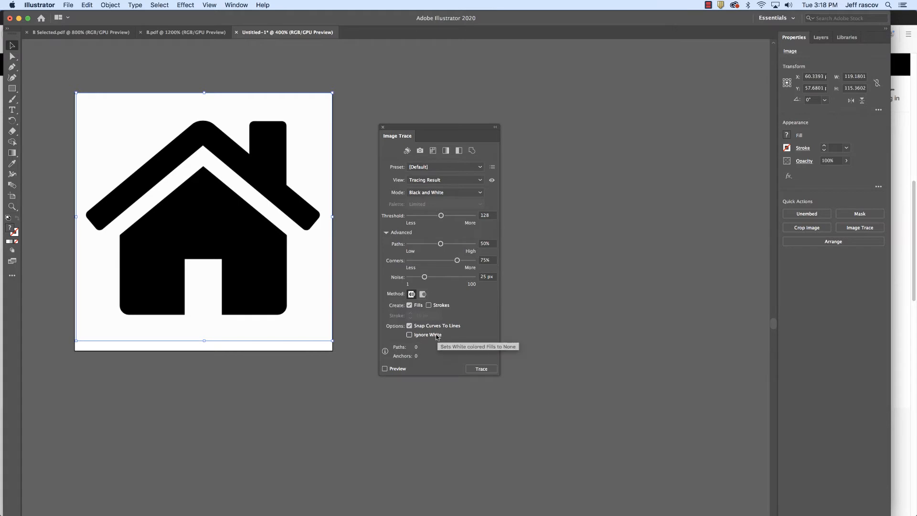
{"action": "left_click", "coordinate": [410, 335]}
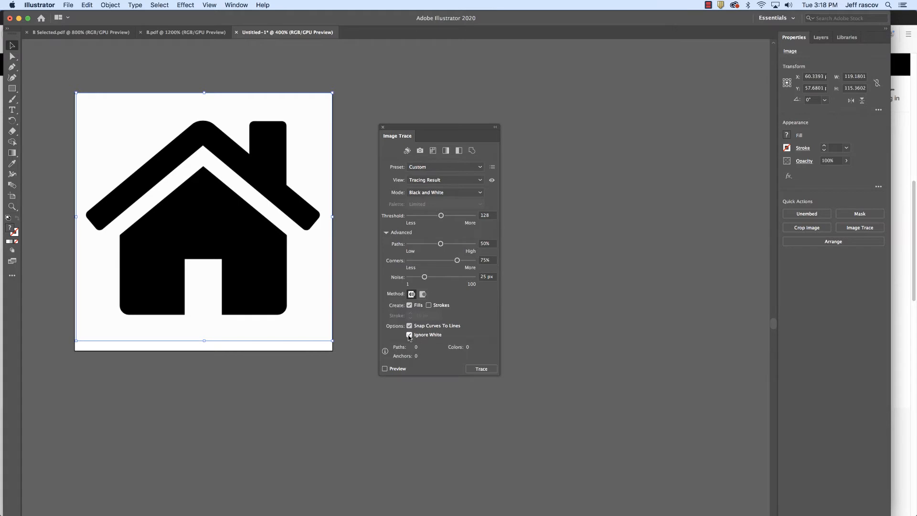
{"action": "left_click", "coordinate": [482, 369]}
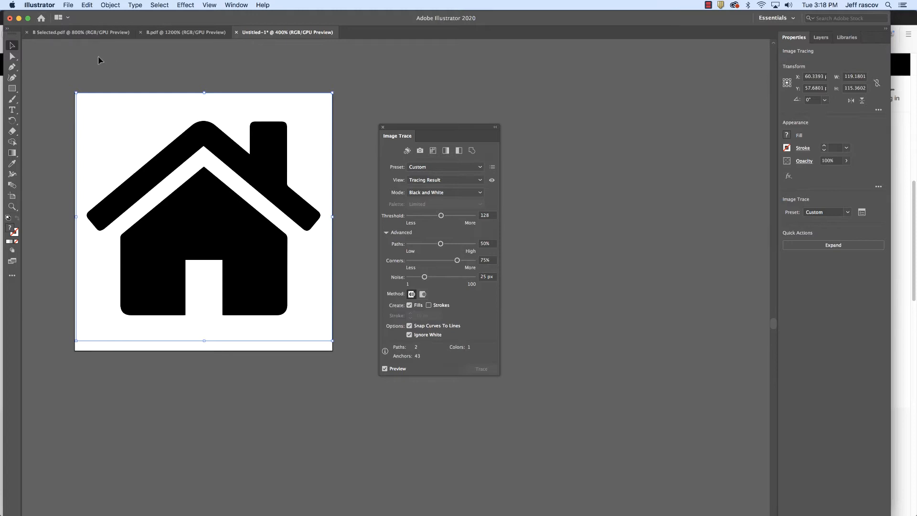
Expand the traced house into editable vector shapes with Object and Fill enabled.
{"action": "left_click", "coordinate": [110, 5]}
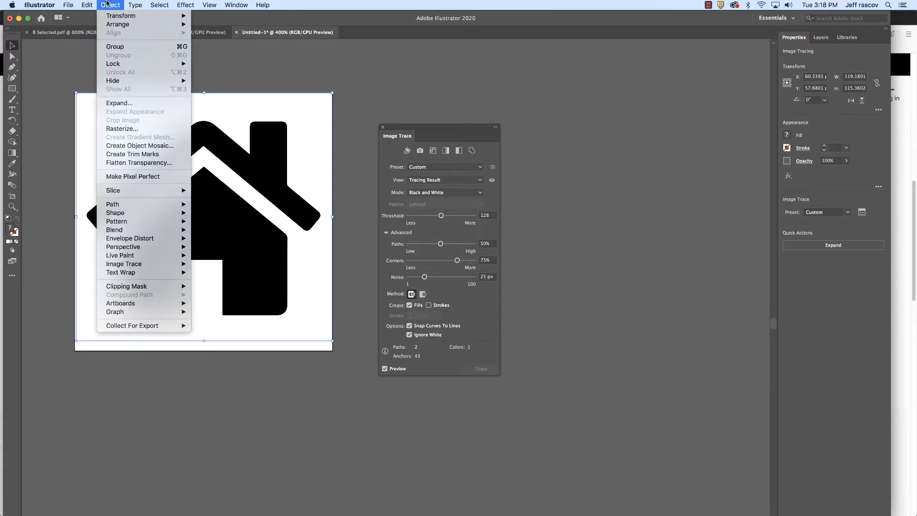
{"action": "left_click", "coordinate": [126, 104]}
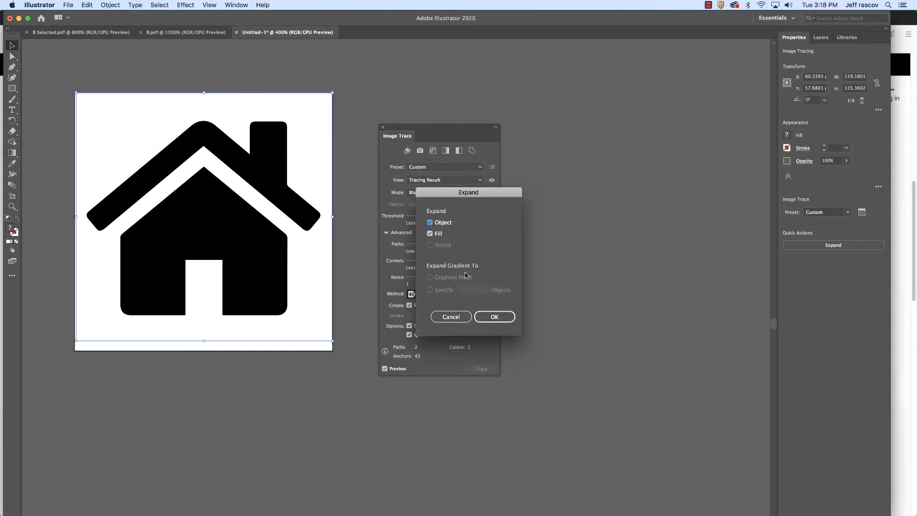
{"action": "left_click", "coordinate": [482, 315]}
{"action": "left_click", "coordinate": [495, 317]}
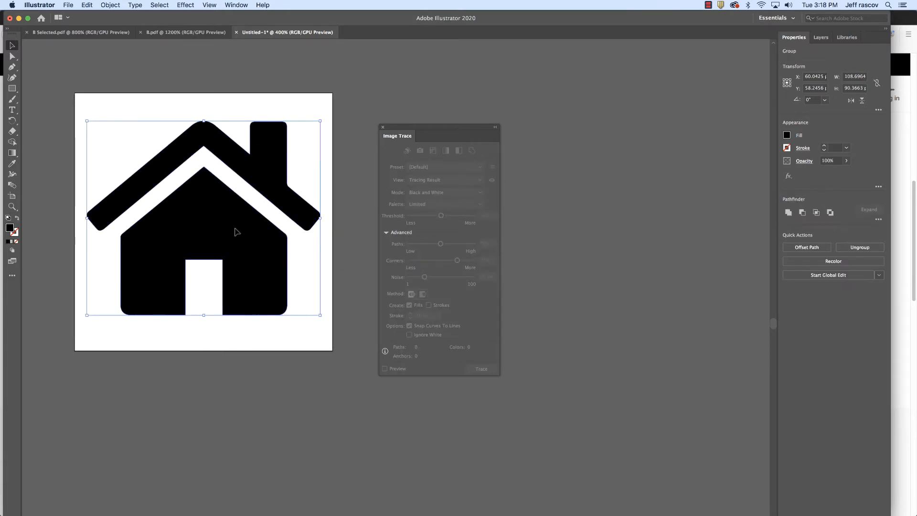
Shift the house lower on the artboard and stretch it vertically to a height of about 104.6 px.
{"action": "mouse_move", "coordinate": [236, 228]}
{"action": "left_mouse_down"}
{"action": "mouse_move", "coordinate": [226, 231]}
{"action": "mouse_move", "coordinate": [230, 242]}
{"action": "left_mouse_up"}
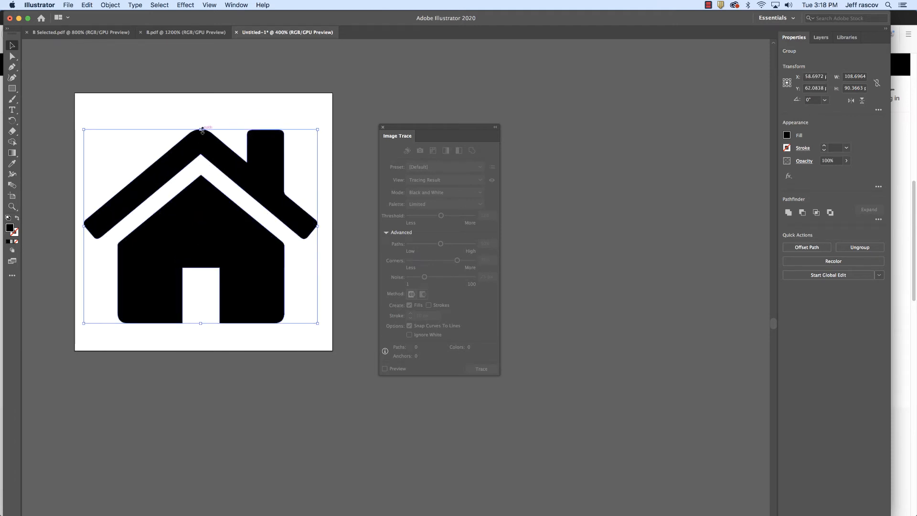
{"action": "left_click_drag", "start_coordinate": [201, 129], "coordinate": [202, 112]}
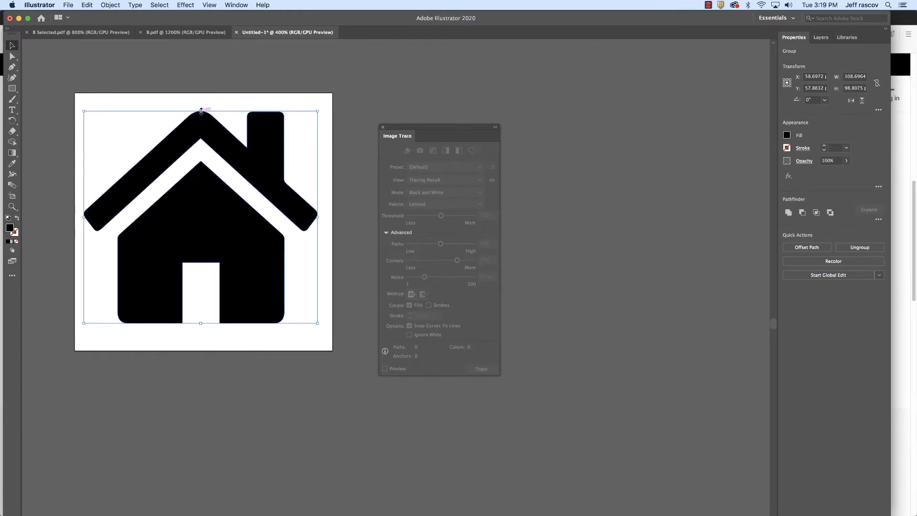
{"action": "left_click_drag", "start_coordinate": [244, 240], "coordinate": [245, 248]}
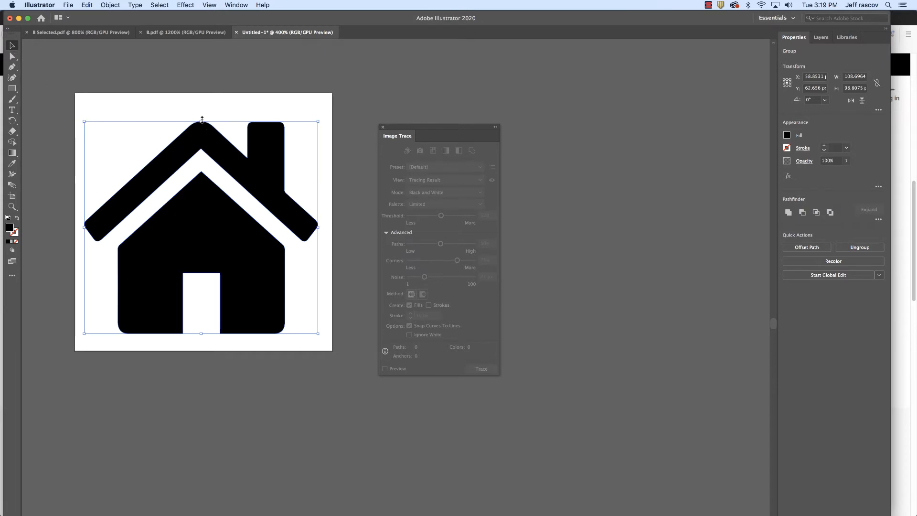
{"action": "left_click_drag", "start_coordinate": [201, 121], "coordinate": [203, 110]}
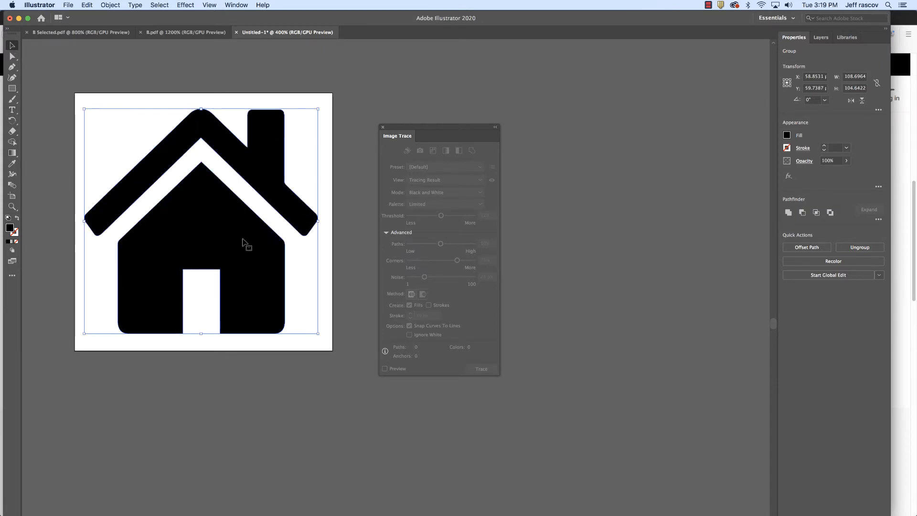
Center the house on the artboard at about X 60 px, Y 60 px.
{"action": "left_click_drag", "start_coordinate": [244, 261], "coordinate": [244, 262]}
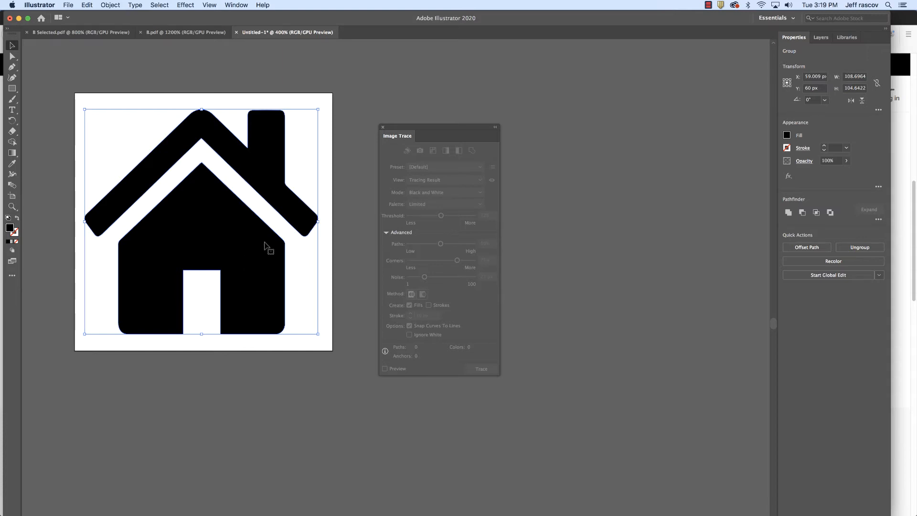
{"action": "key", "text": "Right"}
{"action": "key", "text": "Right"}
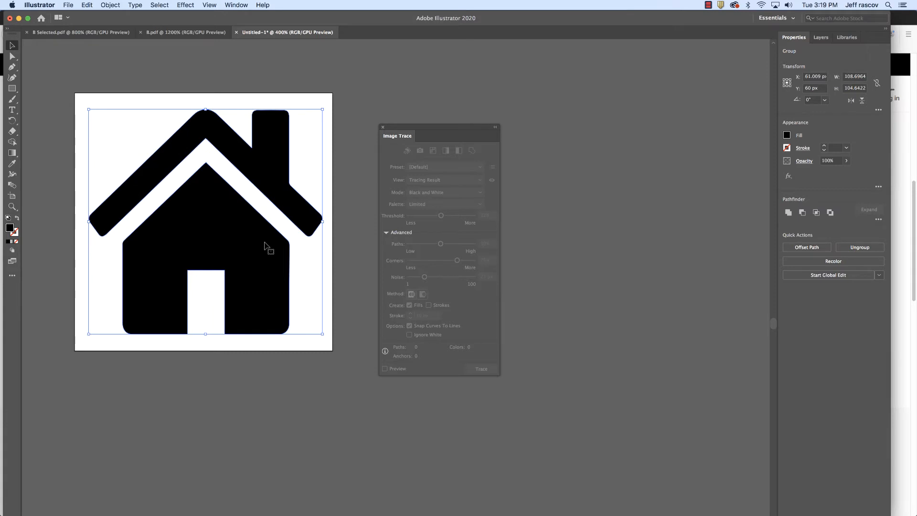
{"action": "key", "text": "Left"}
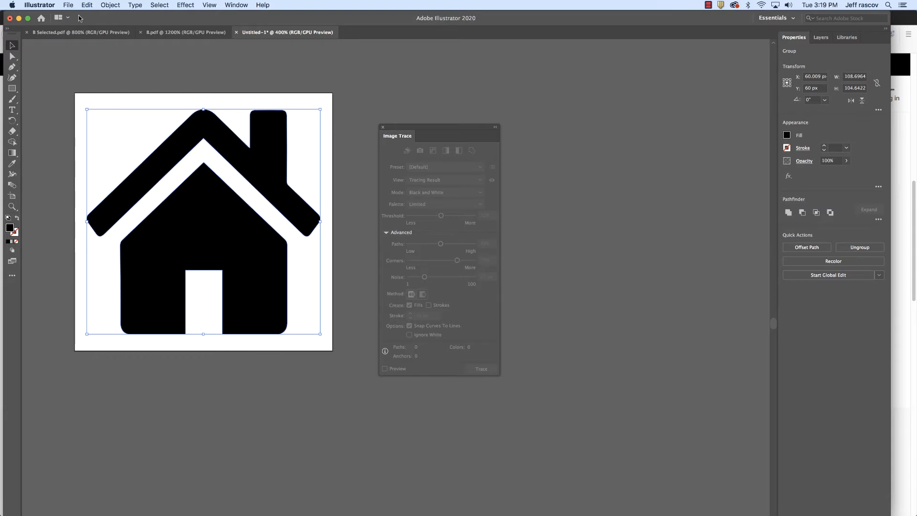
{"action": "left_click", "coordinate": [48, 5]}
{"action": "left_click", "coordinate": [51, 59]}
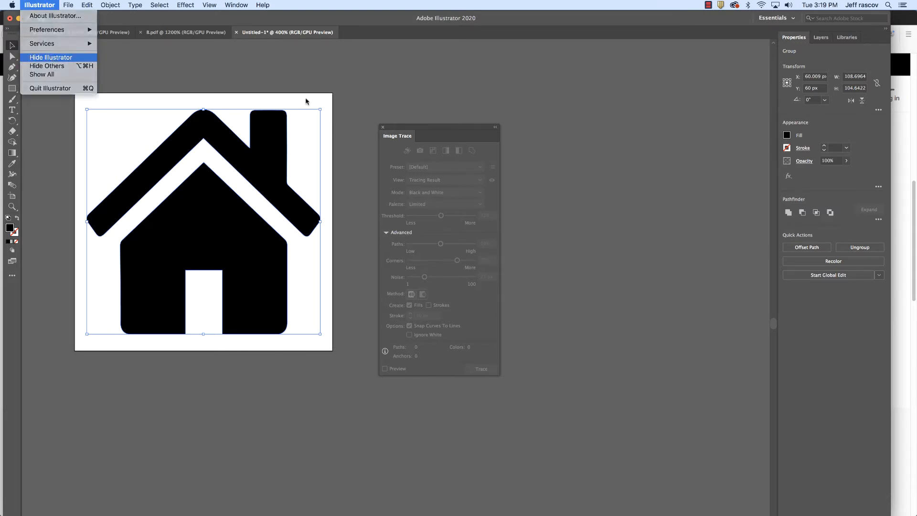
{"action": "left_click", "coordinate": [36, 5]}
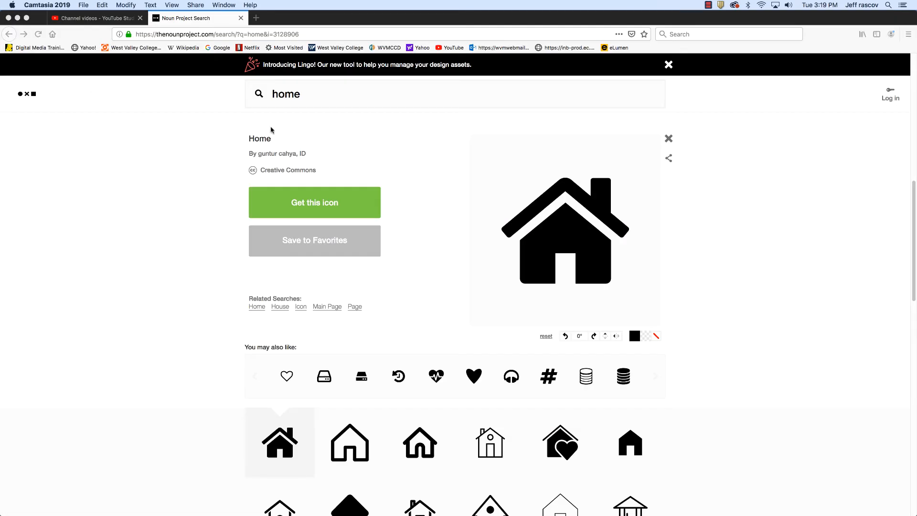
{"action": "mouse_move", "coordinate": [497, 504]}
{"action": "left_click", "coordinate": [693, 501]}
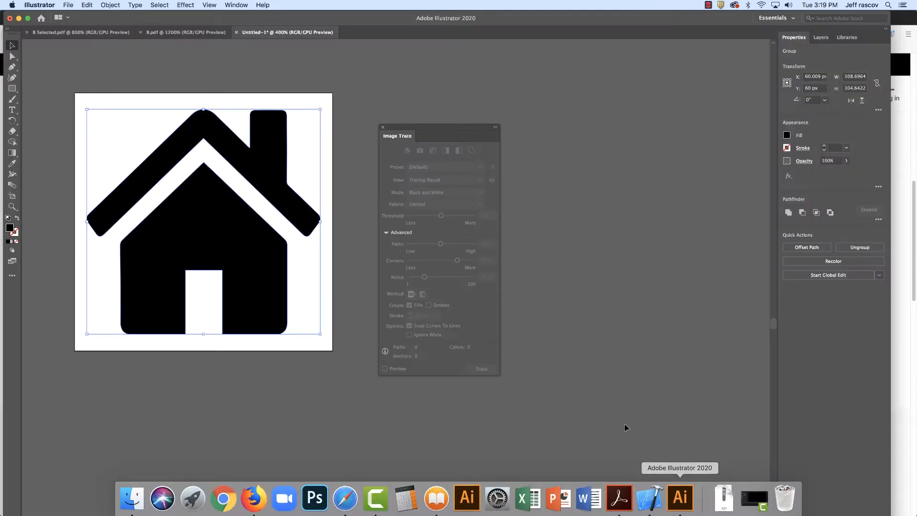
Compare the house icon with the outlined B.pdf icon and the filled B Selected.pdf icon.
{"action": "left_click", "coordinate": [192, 32]}
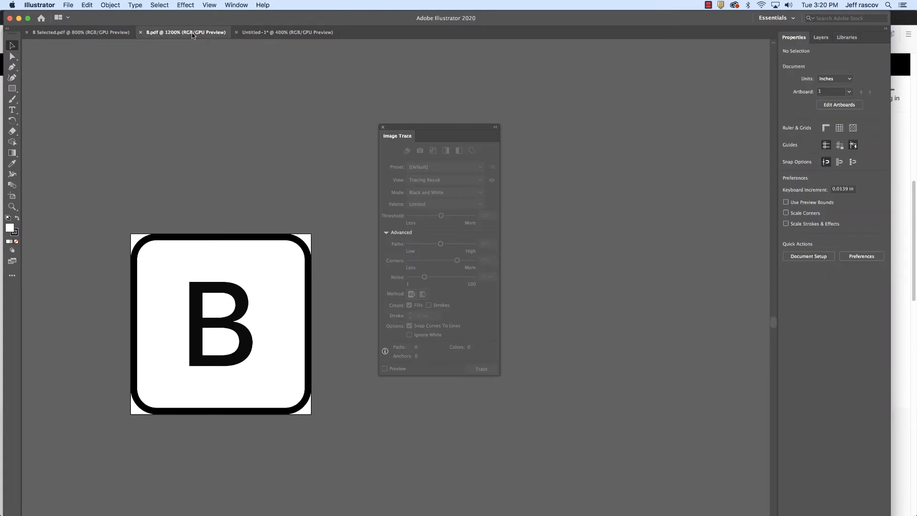
{"action": "left_click", "coordinate": [82, 33]}
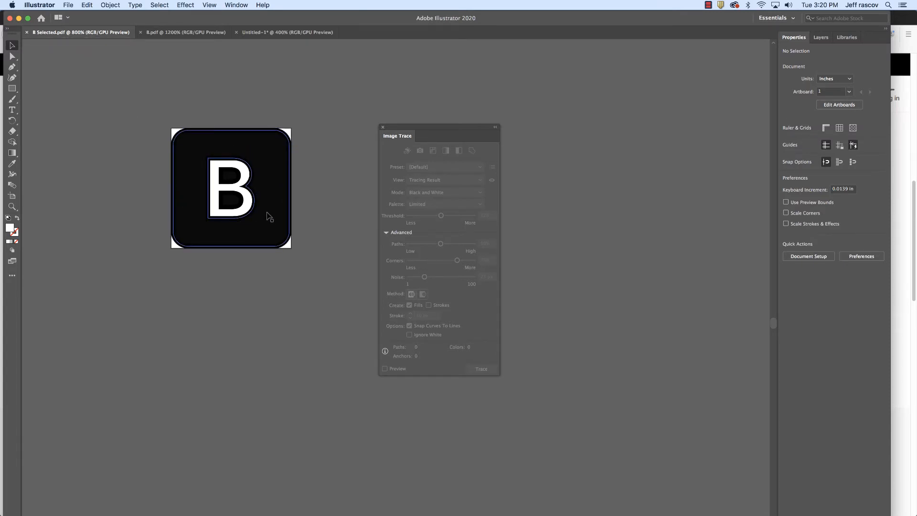
{"action": "left_click", "coordinate": [184, 32]}
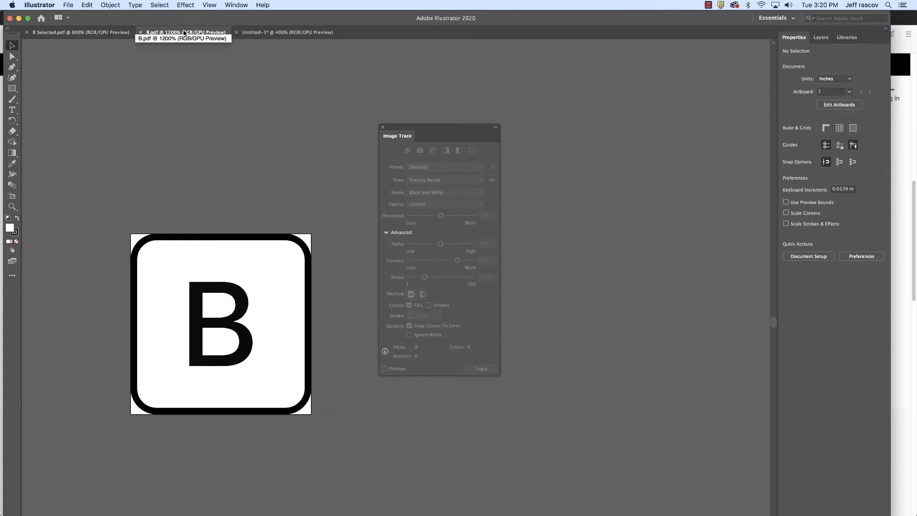
{"action": "left_click", "coordinate": [271, 34]}
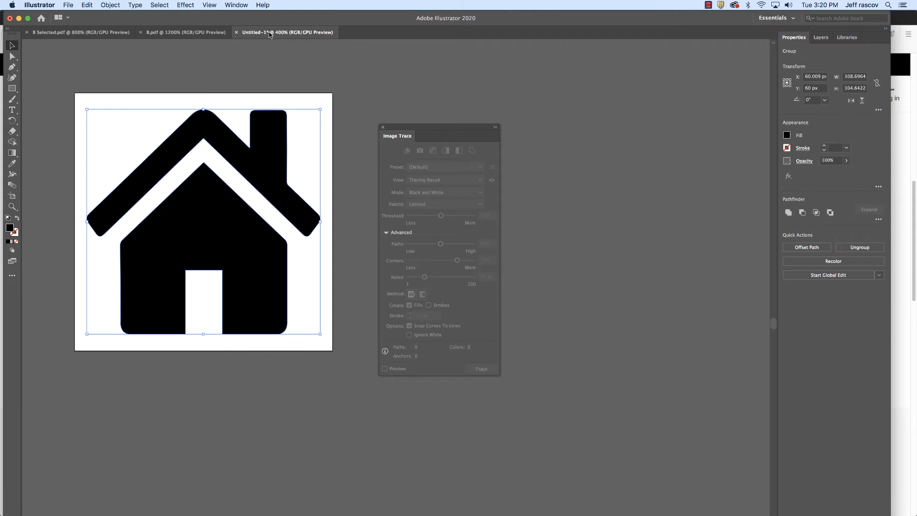
{"action": "left_click", "coordinate": [180, 33]}
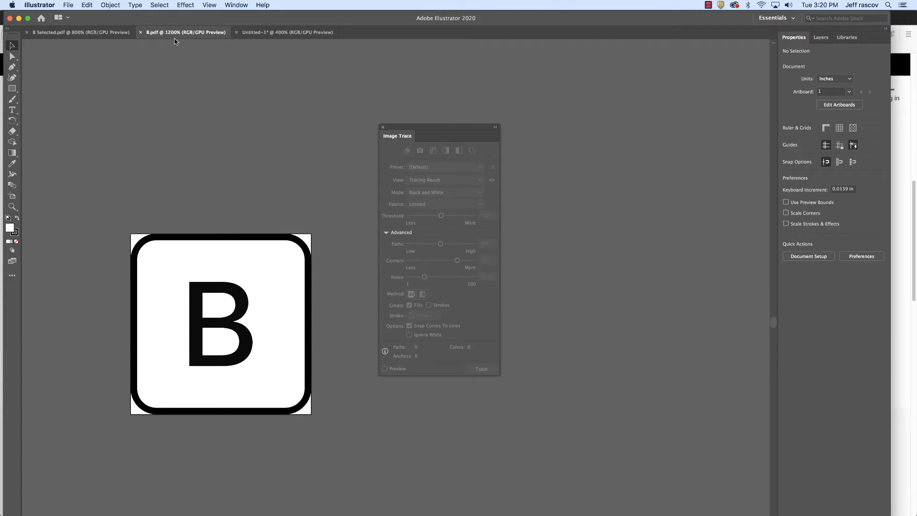
Check the filled B Selected.pdf icon, and save the house artwork to the Desktop as home.ai with Illustrator 2020 compatibility.
{"action": "left_click", "coordinate": [67, 35]}
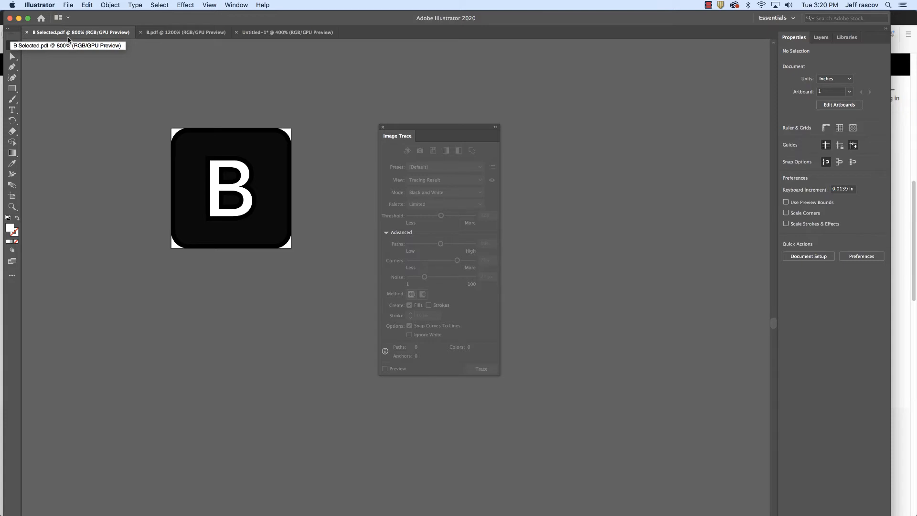
{"action": "left_click", "coordinate": [273, 32]}
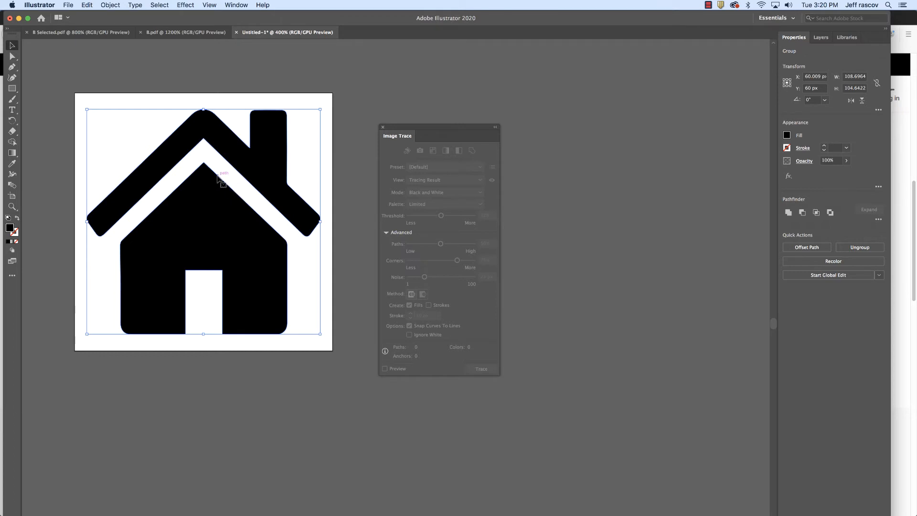
{"action": "left_click", "coordinate": [68, 5]}
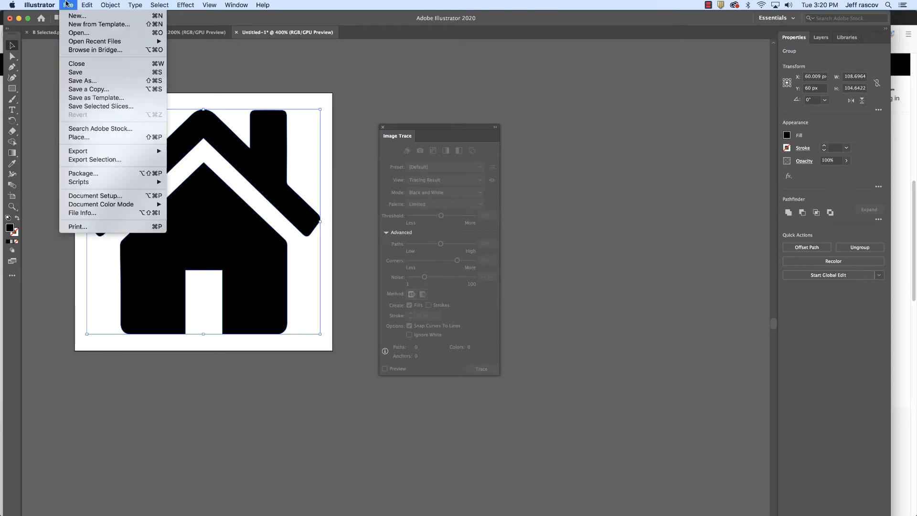
{"action": "left_click", "coordinate": [88, 80]}
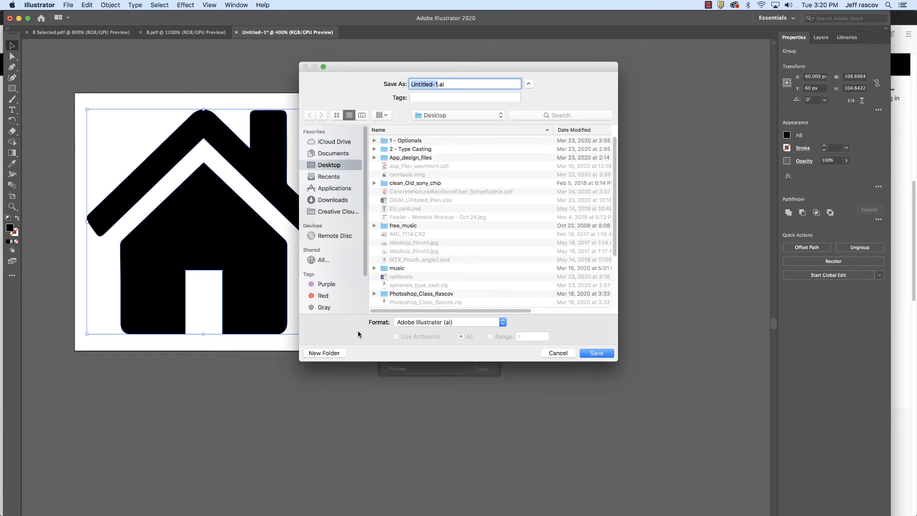
{"action": "left_click_drag", "start_coordinate": [427, 71], "coordinate": [301, 66]}
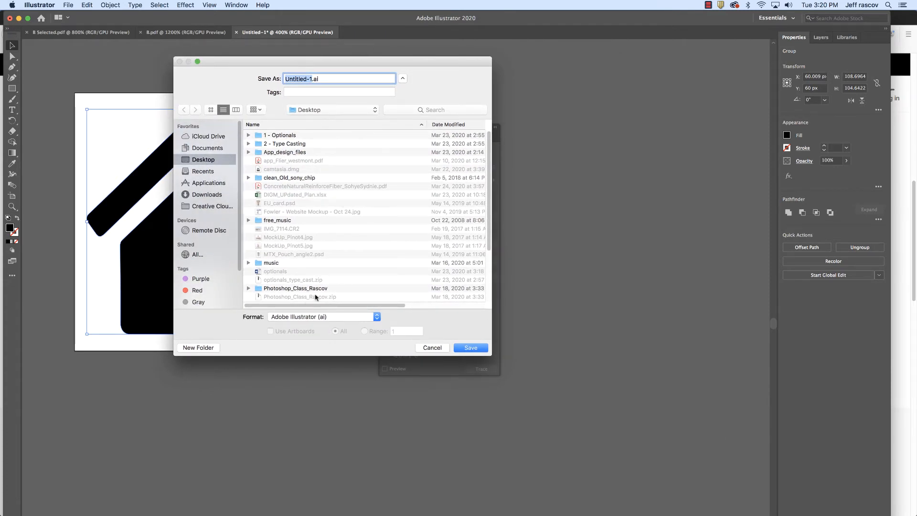
{"action": "scroll", "coordinate": [285, 263], "scroll_direction": "down", "scroll_amount": 3}
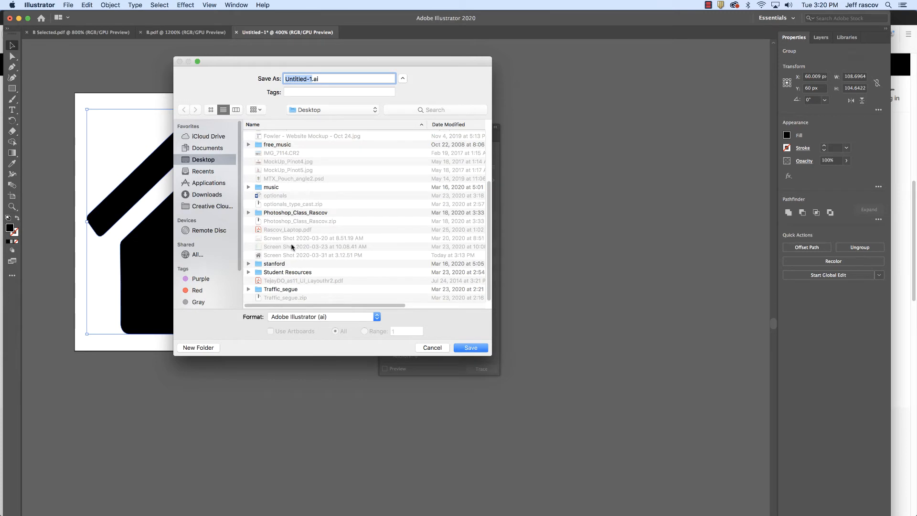
{"action": "scroll", "coordinate": [293, 256], "scroll_direction": "up", "scroll_amount": 3}
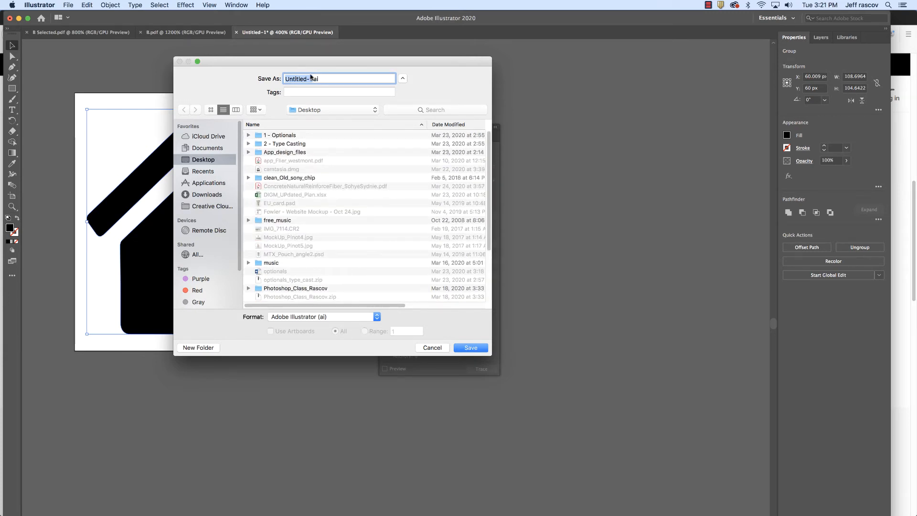
{"action": "type", "text": "home"}
{"action": "left_click", "coordinate": [458, 350]}
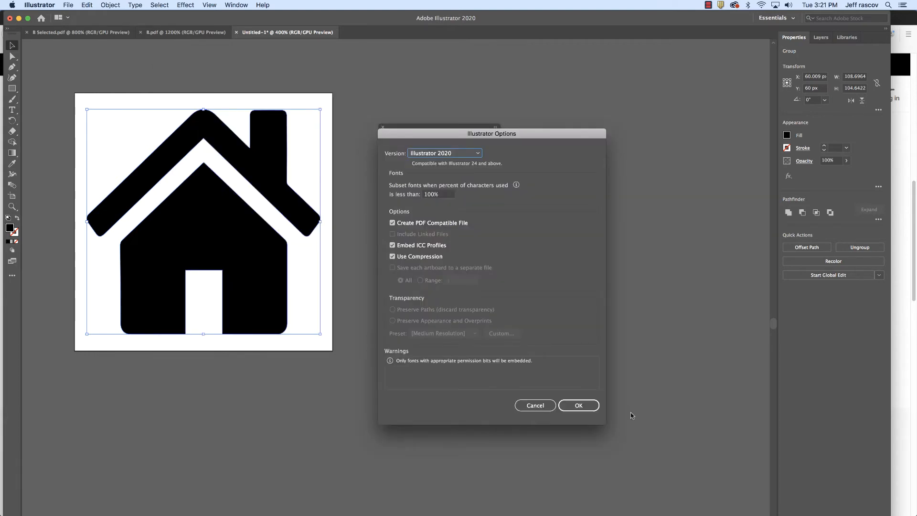
{"action": "left_click", "coordinate": [579, 405]}
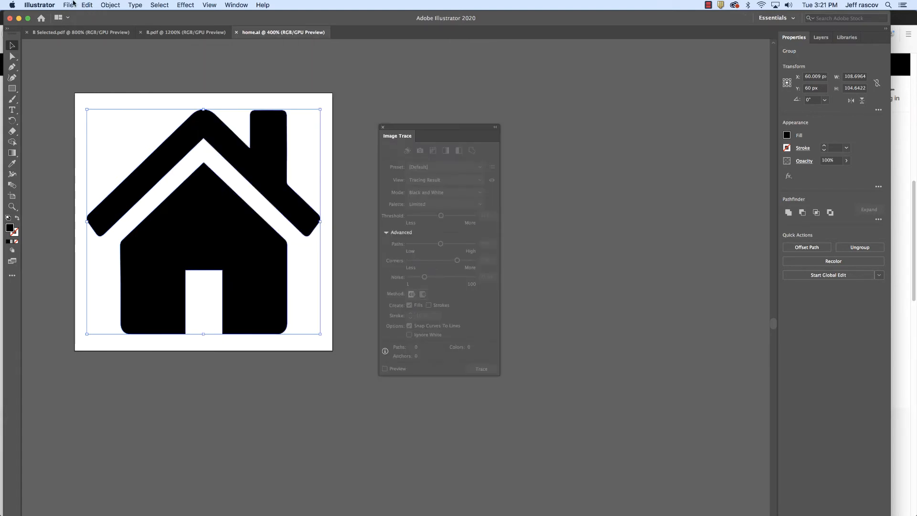
Save the house icon as home.pdf in Adobe PDF format with Preserve Illustrator Editing Capabilities turned off.
{"action": "left_click", "coordinate": [69, 5]}
{"action": "left_click", "coordinate": [92, 81]}
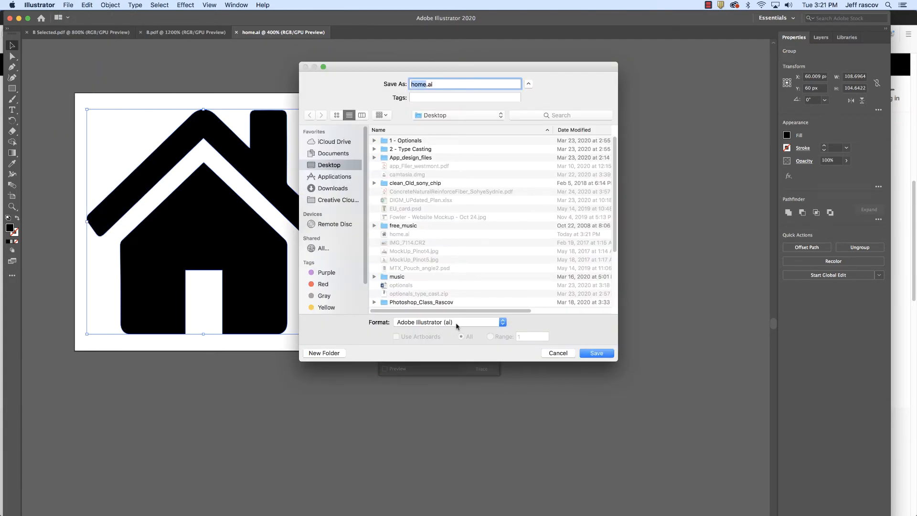
{"action": "left_click", "coordinate": [464, 322]}
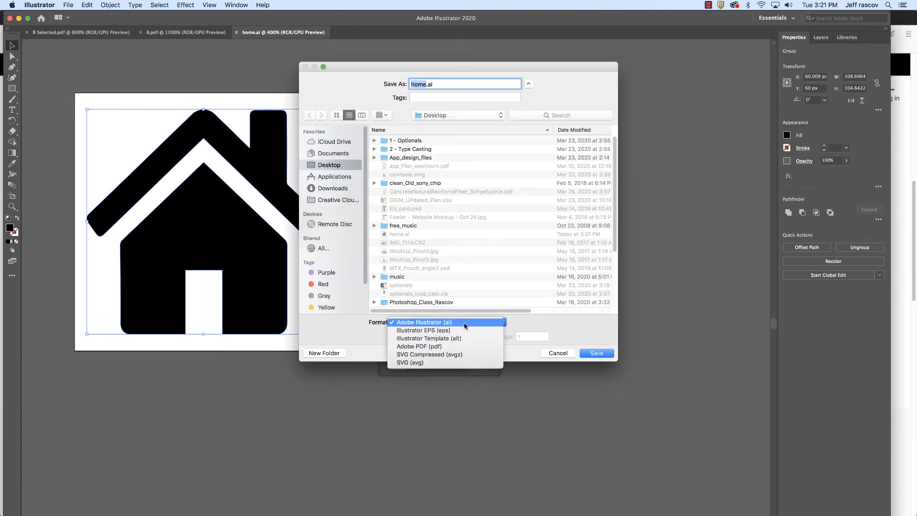
{"action": "left_click", "coordinate": [455, 347]}
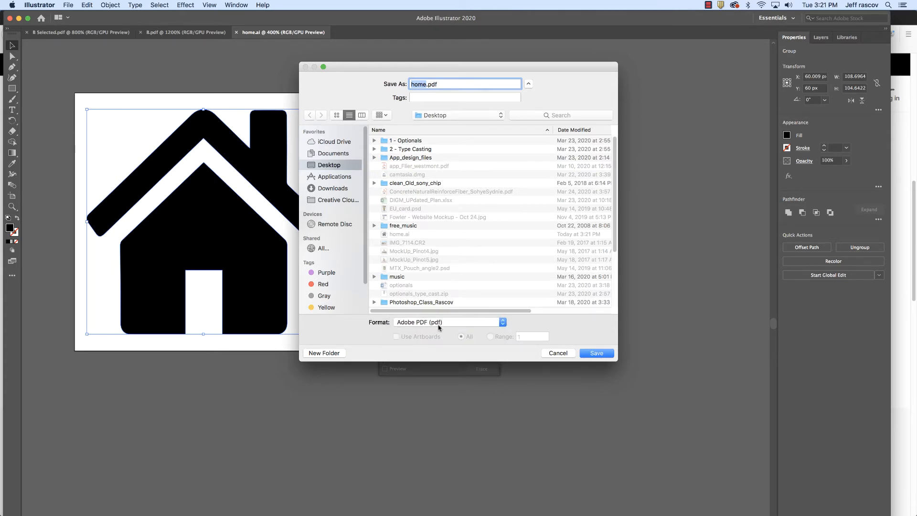
{"action": "left_click", "coordinate": [596, 354]}
{"action": "left_click_drag", "start_coordinate": [477, 152], "coordinate": [423, 135]}
{"action": "left_click", "coordinate": [346, 243]}
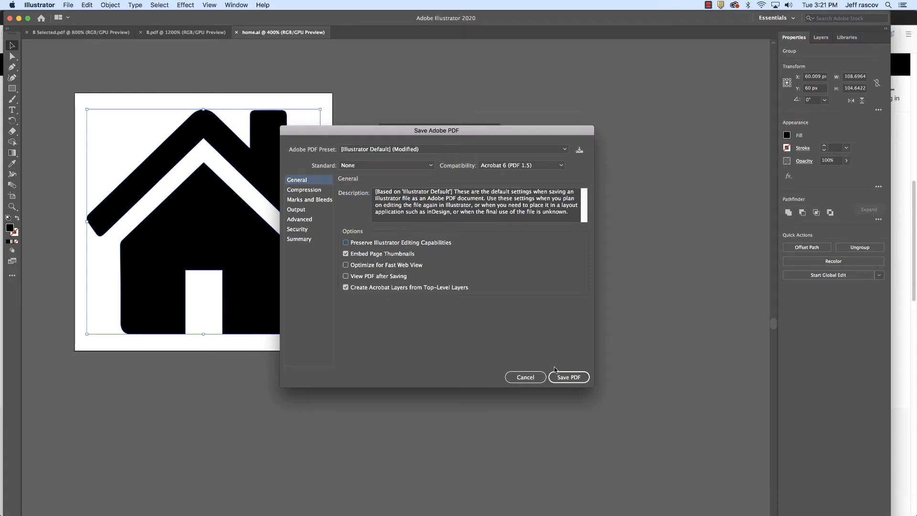
{"action": "left_click", "coordinate": [566, 377]}
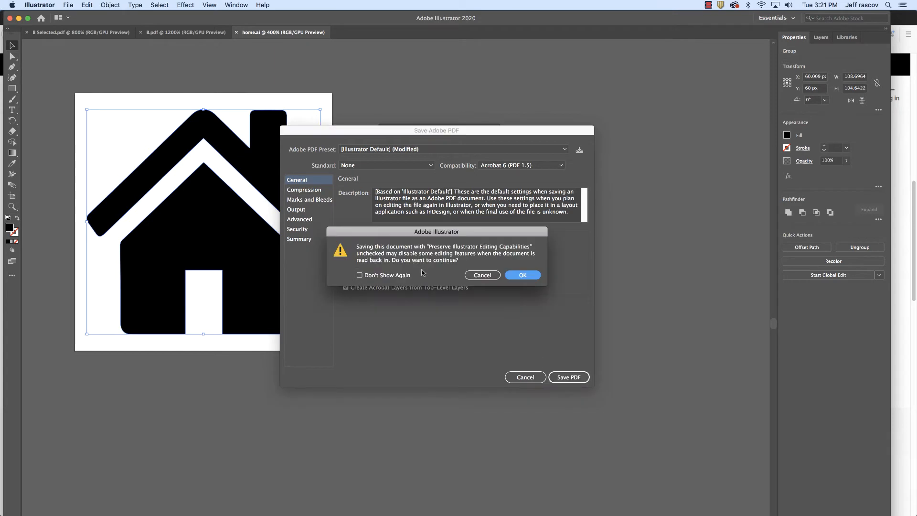
{"action": "left_click", "coordinate": [529, 276]}
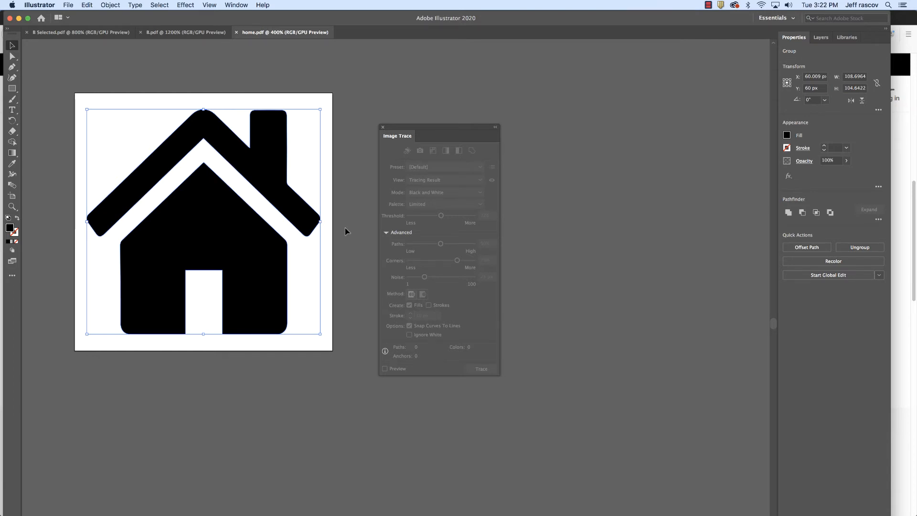
Review the filled B Selected.pdf icon as reference, and activate the Rectangle tool in home.pdf.
{"action": "left_click", "coordinate": [85, 32]}
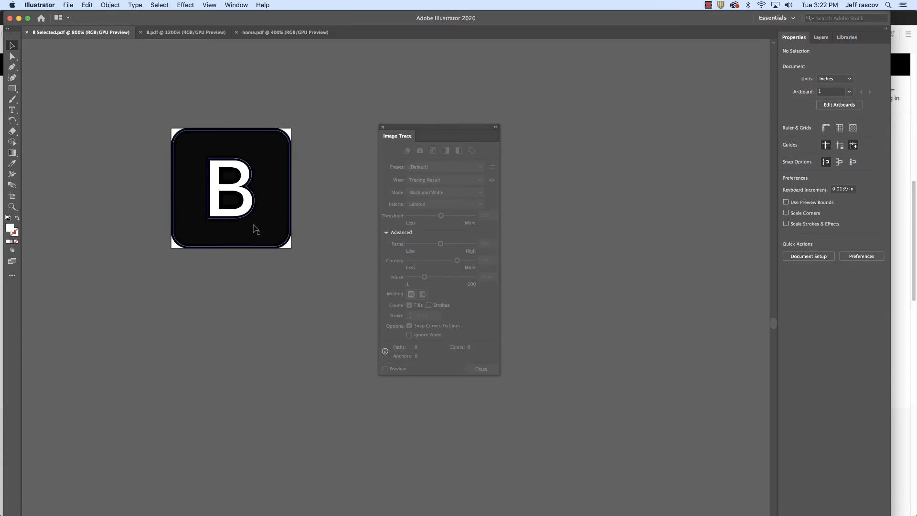
{"action": "left_click", "coordinate": [271, 33]}
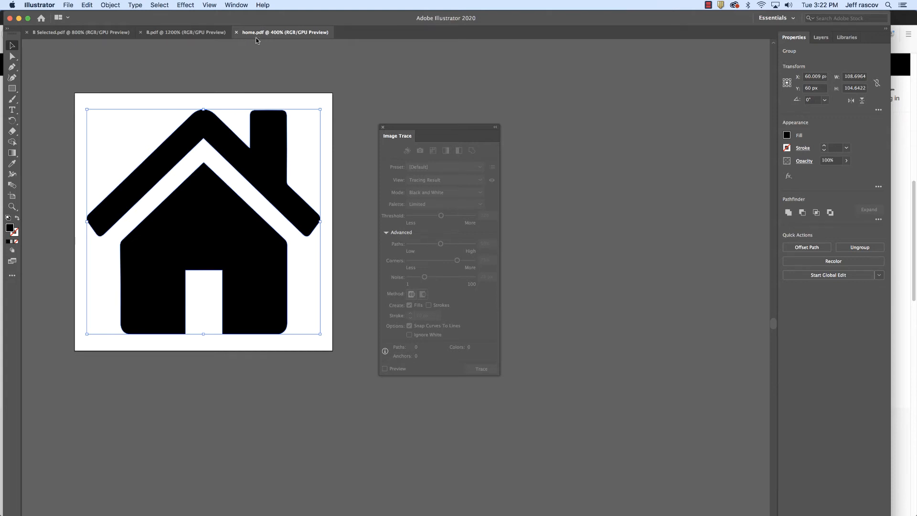
{"action": "left_click", "coordinate": [14, 90]}
{"action": "left_click", "coordinate": [14, 90]}
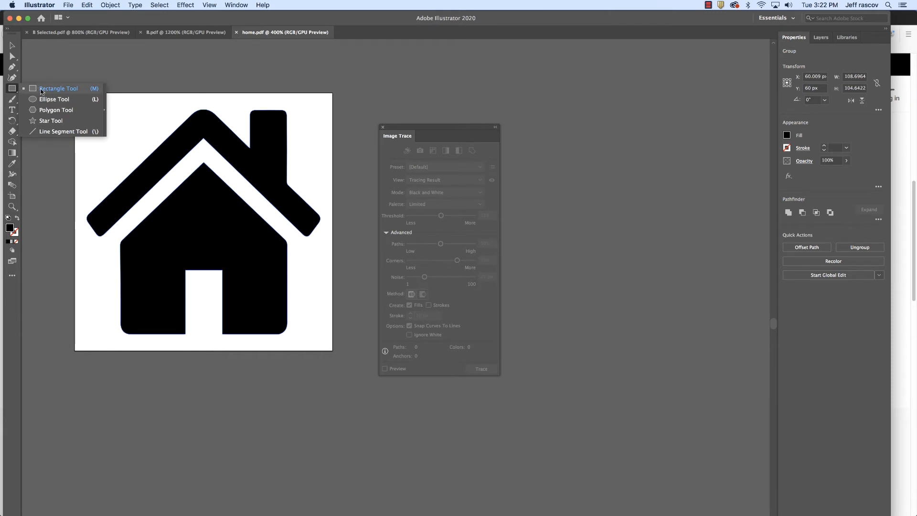
{"action": "left_click", "coordinate": [37, 91]}
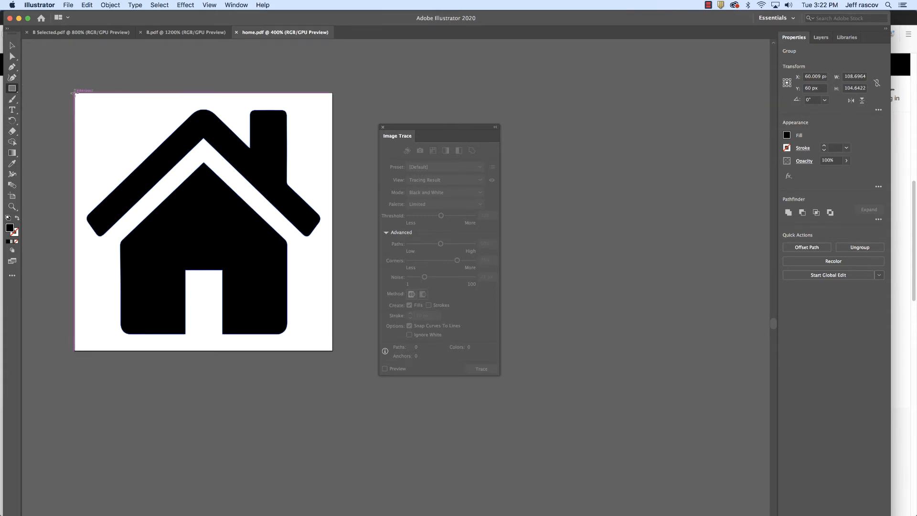
{"action": "left_click_drag", "start_coordinate": [74, 93], "coordinate": [322, 340]}
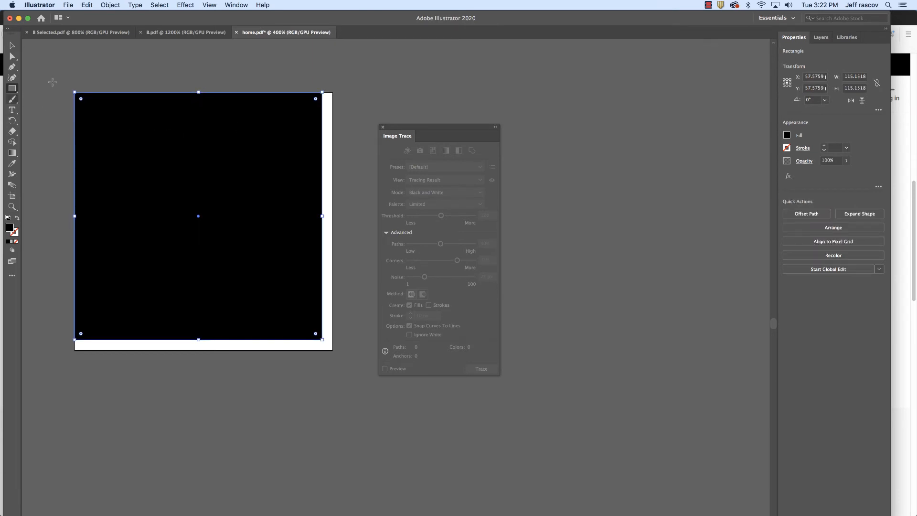
{"action": "left_click", "coordinate": [87, 5]}
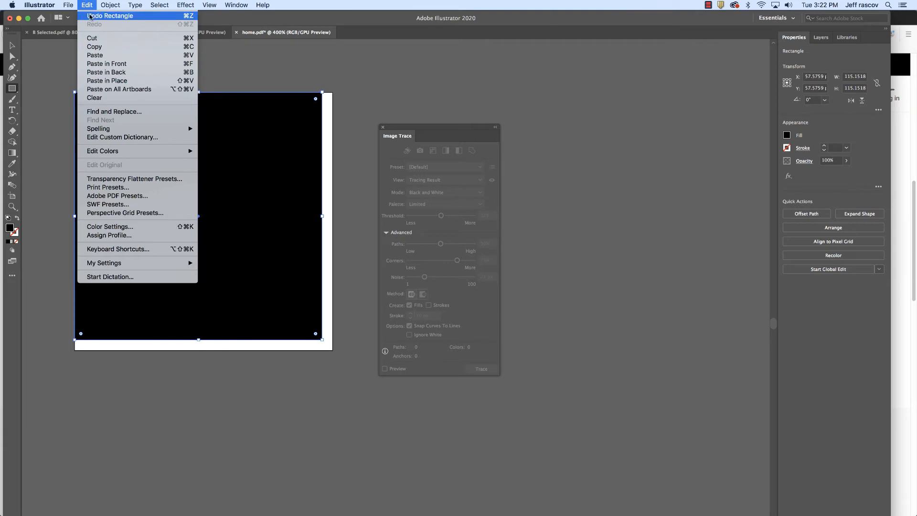
{"action": "left_click", "coordinate": [90, 16]}
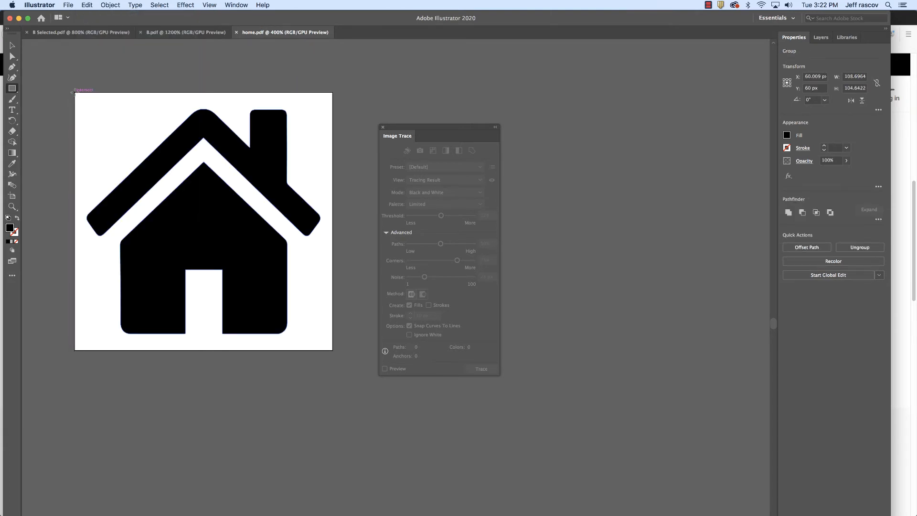
Draw a 120 × 120 px square over the whole artboard, filled with 000000 and with all four corners strongly rounded.
{"action": "left_click_drag", "start_coordinate": [74, 93], "coordinate": [332, 350]}
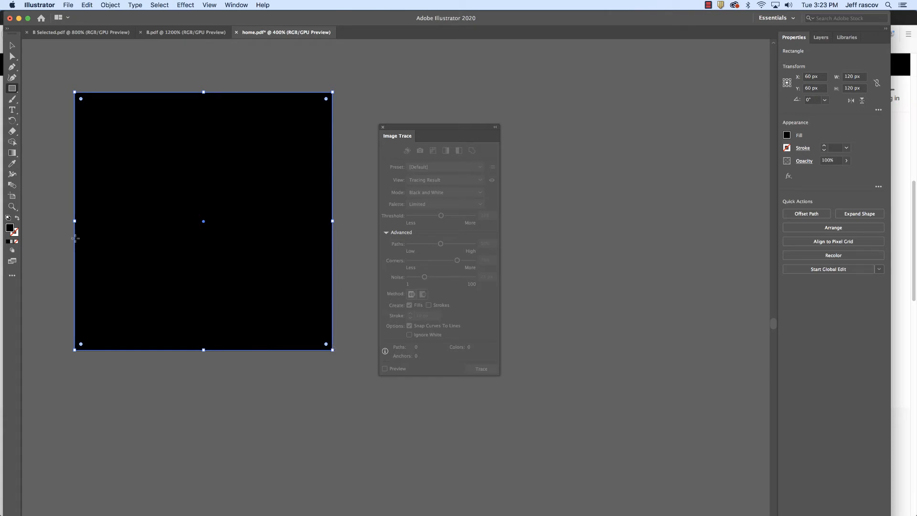
{"action": "double_click", "coordinate": [11, 231]}
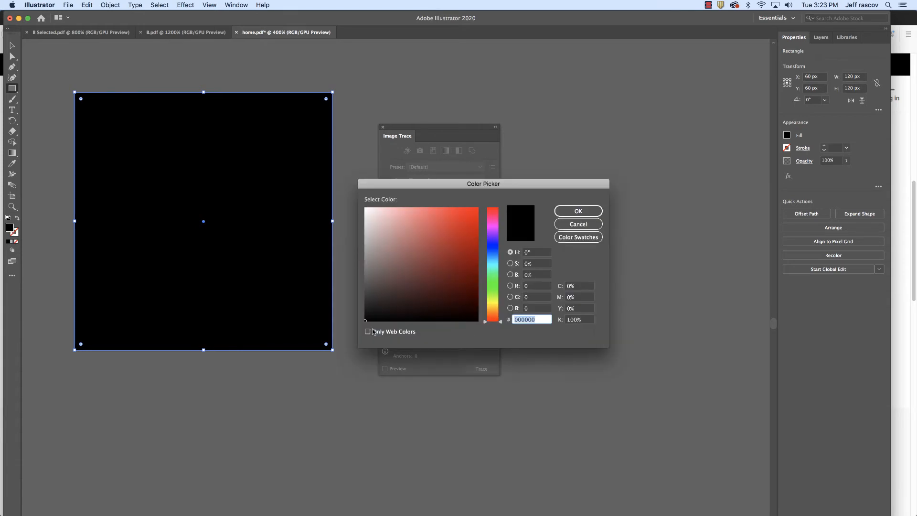
{"action": "left_click", "coordinate": [592, 212]}
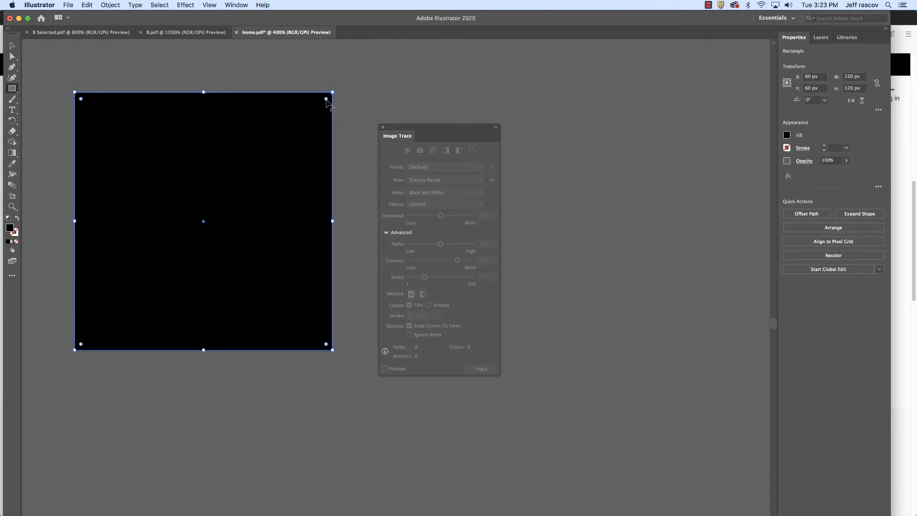
{"action": "left_click_drag", "start_coordinate": [326, 99], "coordinate": [302, 132]}
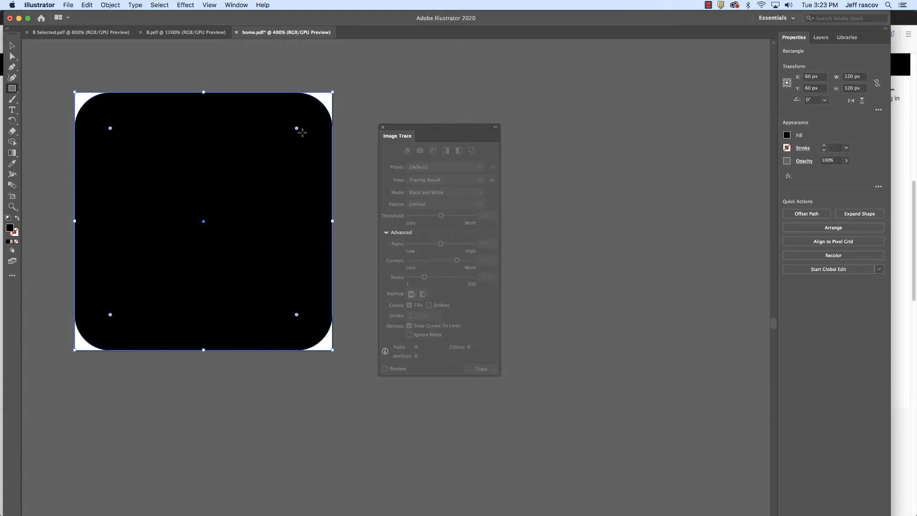
{"action": "left_click_drag", "start_coordinate": [296, 129], "coordinate": [292, 135]}
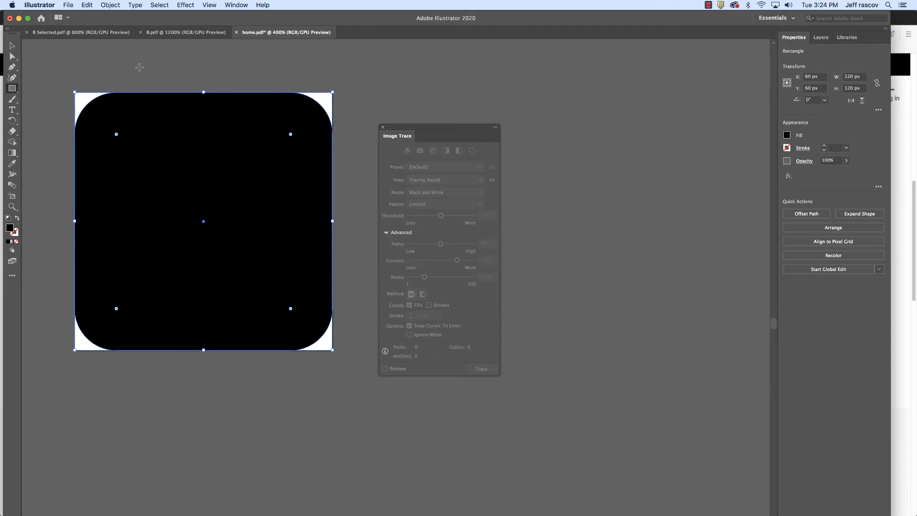
Send the rounded square to the back behind the house, and close the Image Trace settings.
{"action": "left_click", "coordinate": [10, 46]}
{"action": "left_click", "coordinate": [110, 5]}
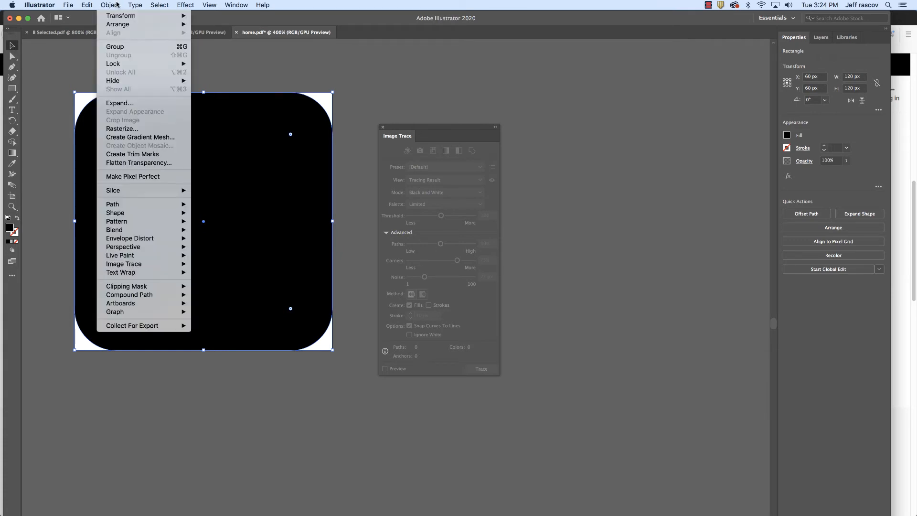
{"action": "mouse_move", "coordinate": [116, 26]}
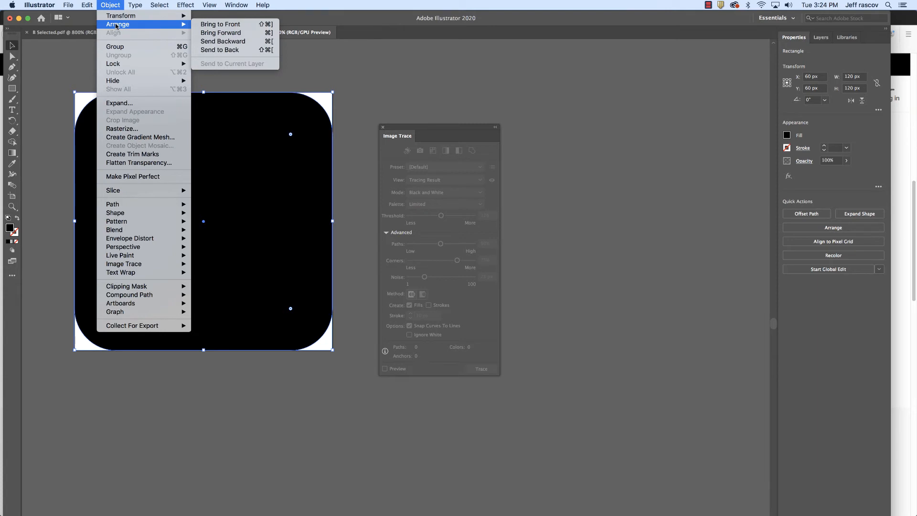
{"action": "left_click", "coordinate": [233, 50]}
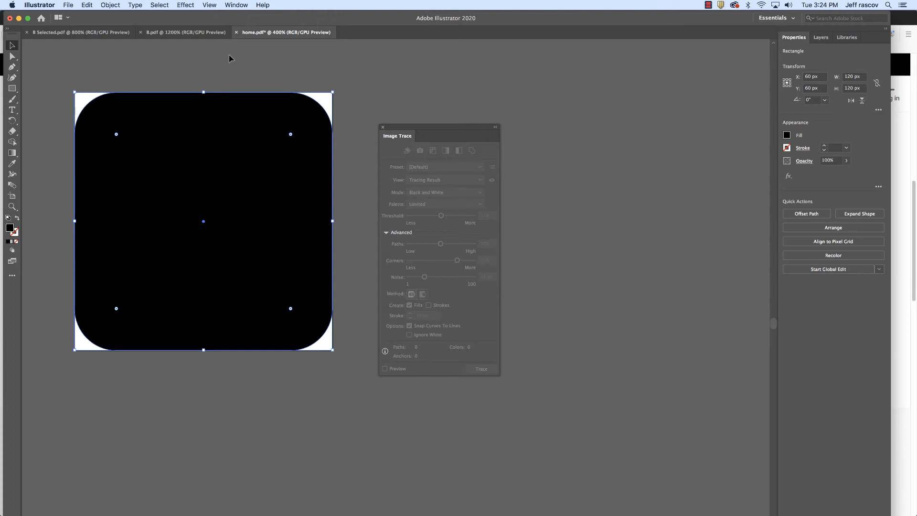
{"action": "left_click", "coordinate": [383, 127]}
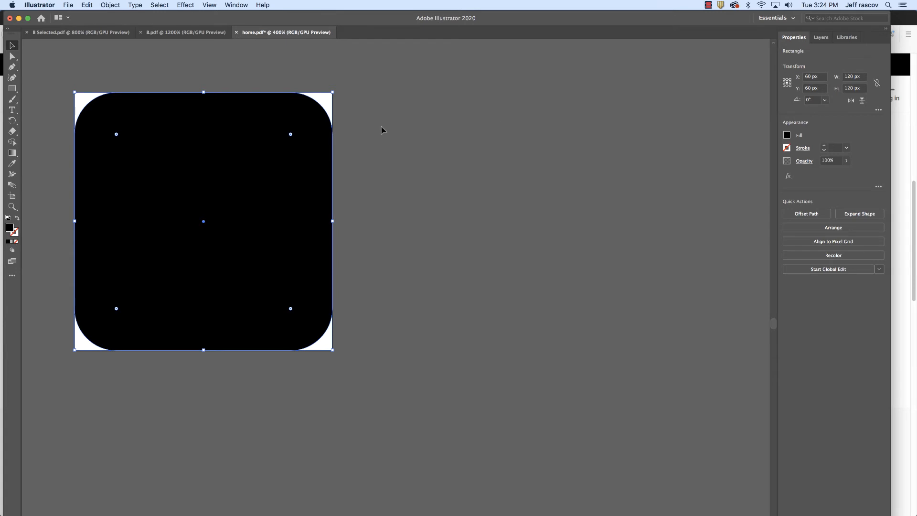
Cut the house shapes out of the rounded square with the Pathfinder Minus Front shape mode.
{"action": "key", "text": "super+a"}
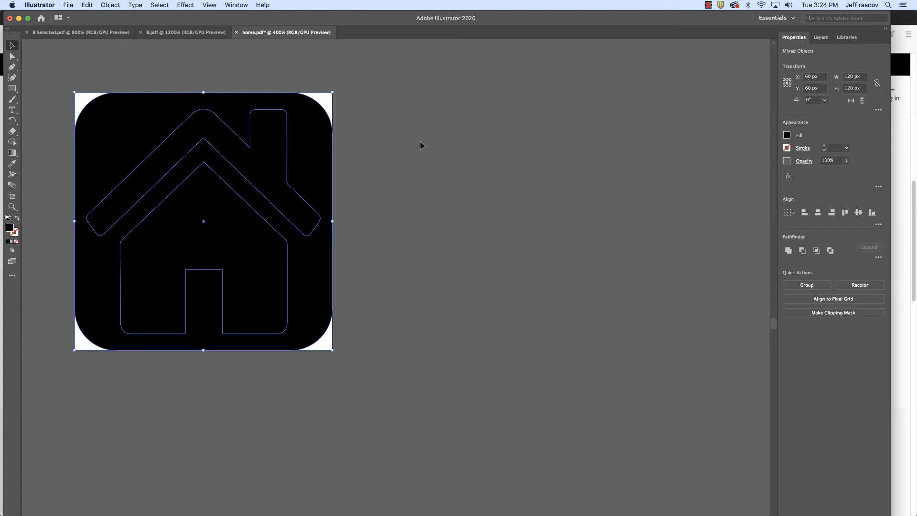
{"action": "left_click", "coordinate": [243, 6]}
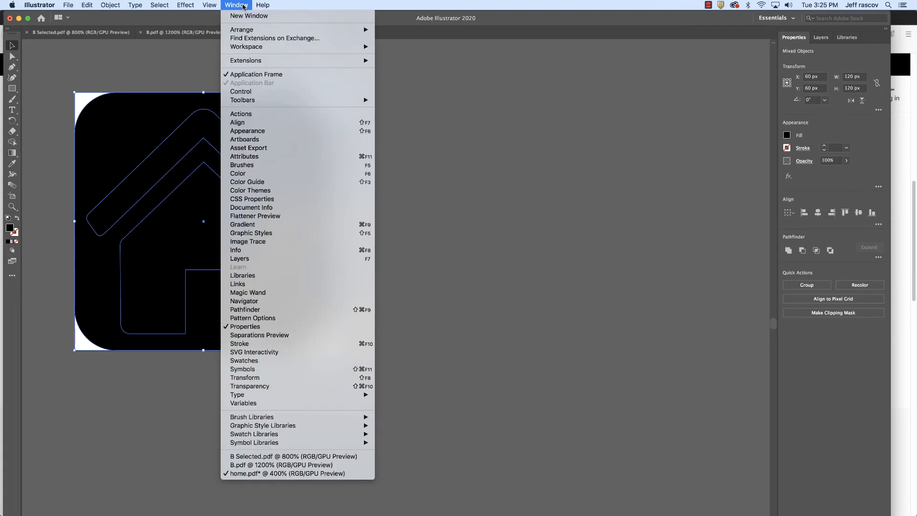
{"action": "left_click", "coordinate": [265, 313]}
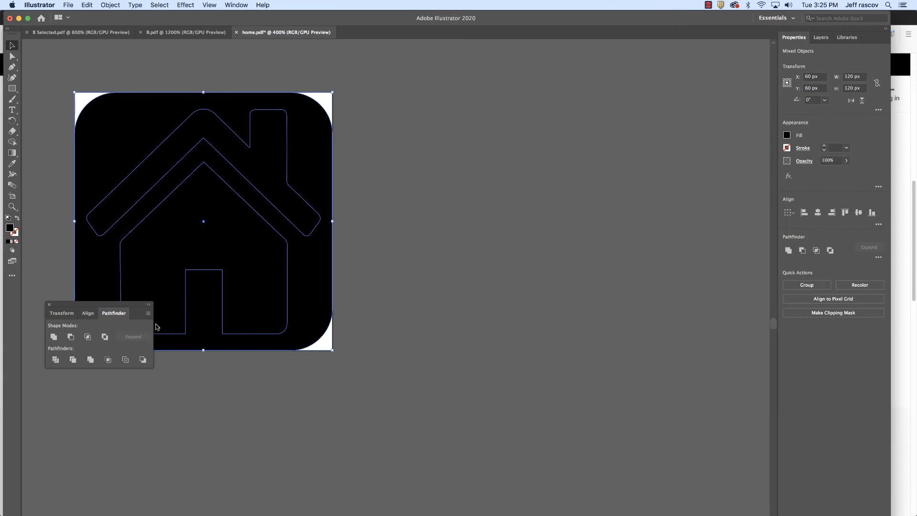
{"action": "left_click_drag", "start_coordinate": [112, 311], "coordinate": [428, 148]}
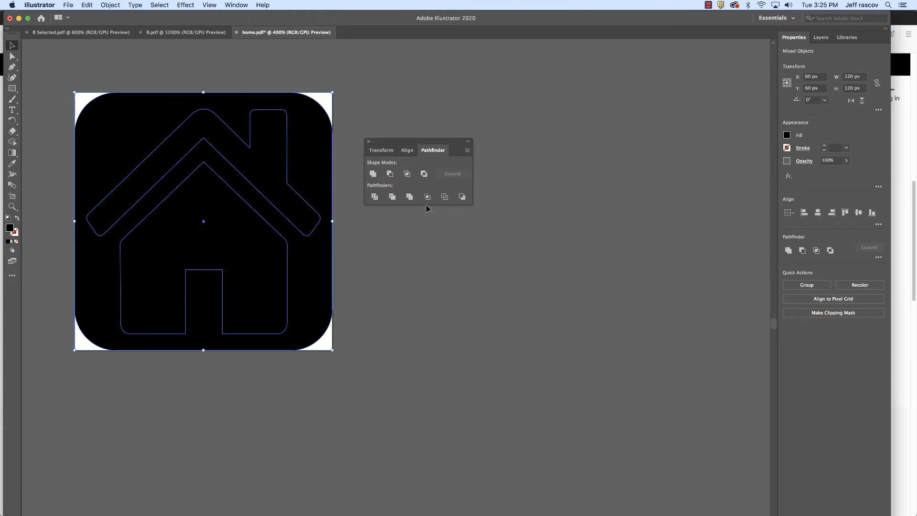
{"action": "left_click", "coordinate": [391, 174]}
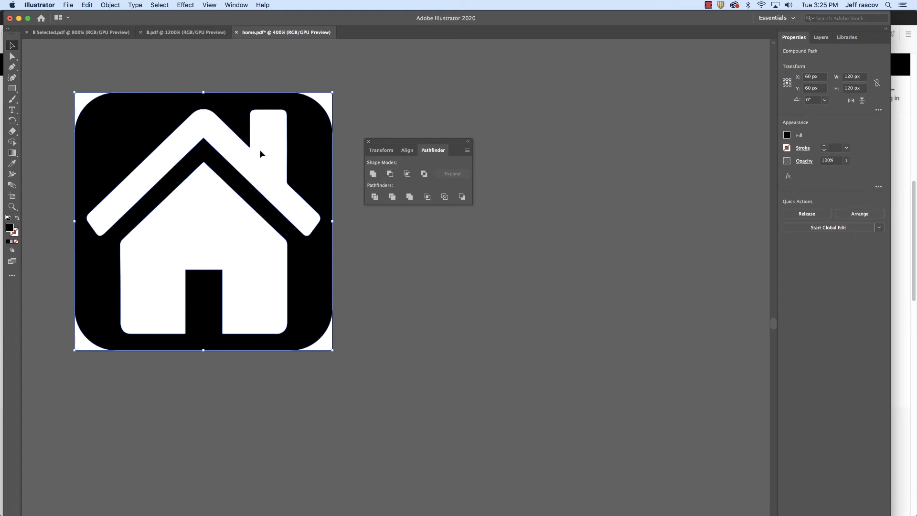
Save the cut-out icon on the Desktop as home_selected.ai in Adobe Illustrator format with the default Illustrator 2020 options.
{"action": "left_click", "coordinate": [68, 5]}
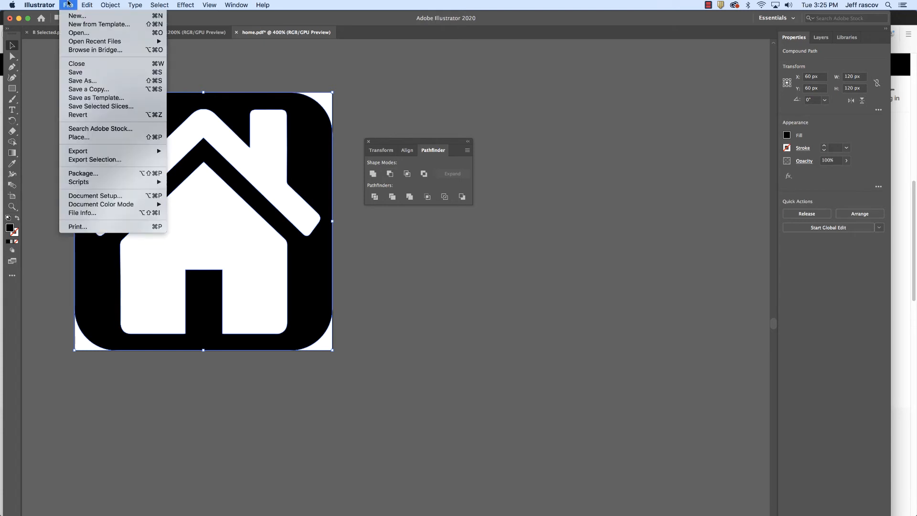
{"action": "left_click", "coordinate": [88, 81]}
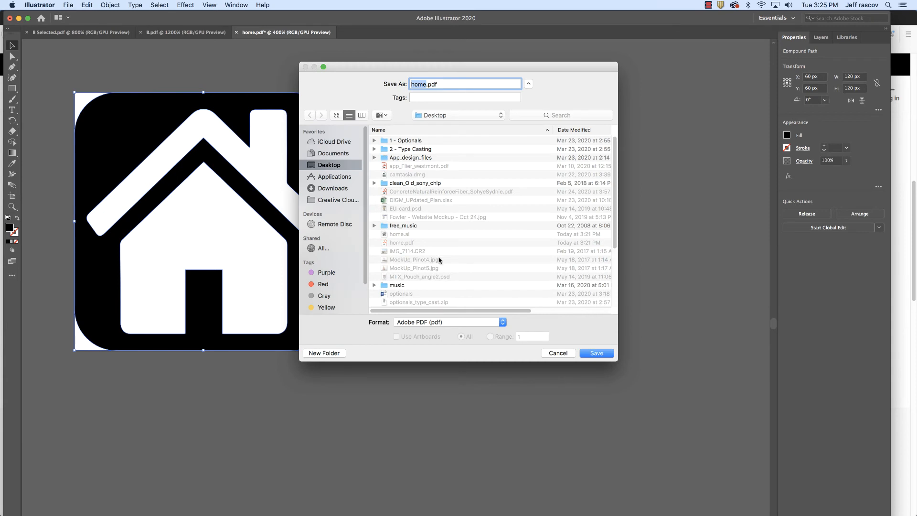
{"action": "left_click", "coordinate": [465, 323]}
{"action": "left_click", "coordinate": [451, 298]}
{"action": "left_click", "coordinate": [427, 85]}
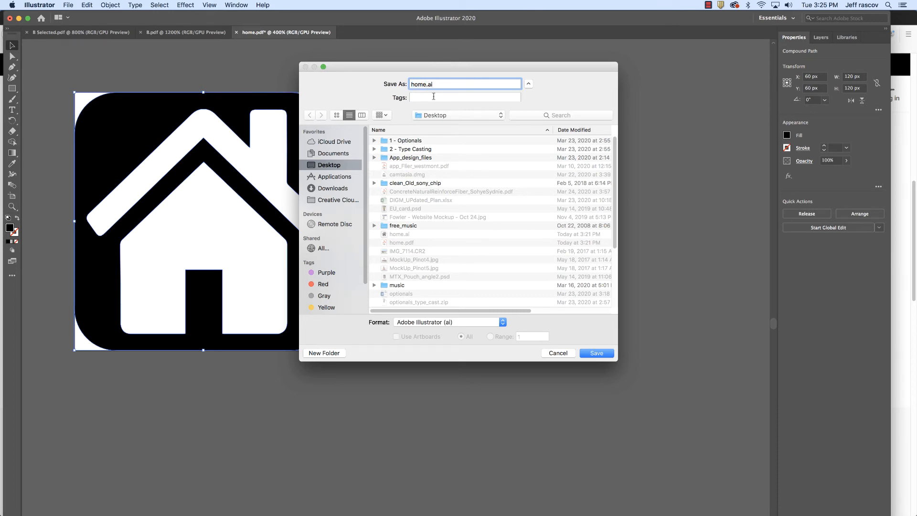
{"action": "type", "text": "_selected"}
{"action": "left_click", "coordinate": [601, 355]}
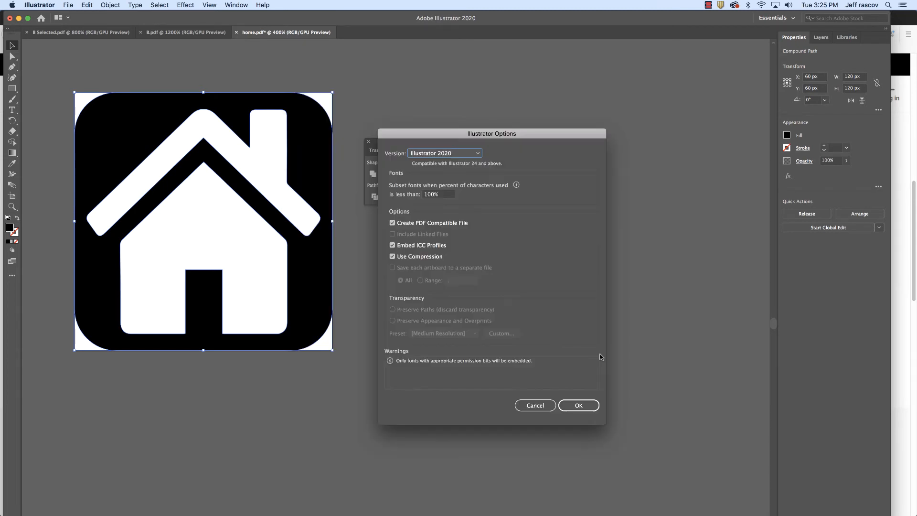
{"action": "left_click", "coordinate": [578, 405]}
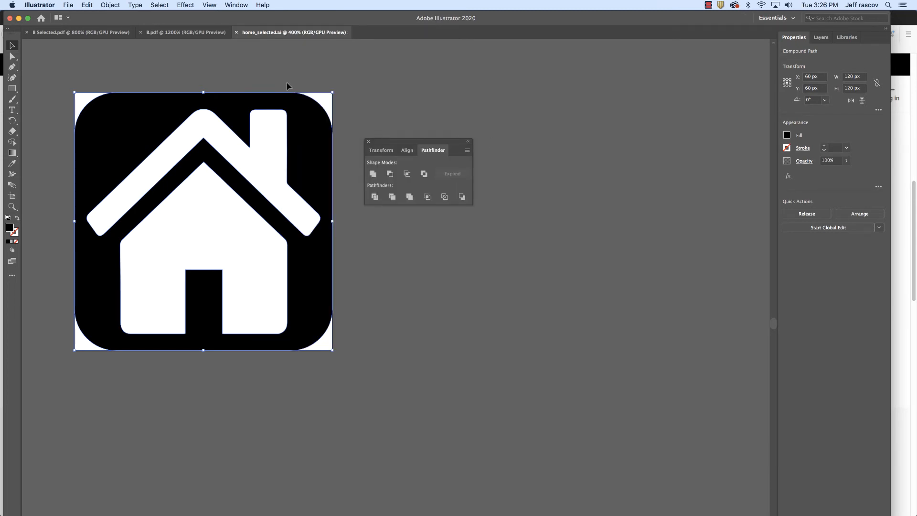
Save the icon also as home_selected.pdf in Adobe PDF format with Preserve Illustrator Editing Capabilities turned off.
{"action": "left_click", "coordinate": [71, 5]}
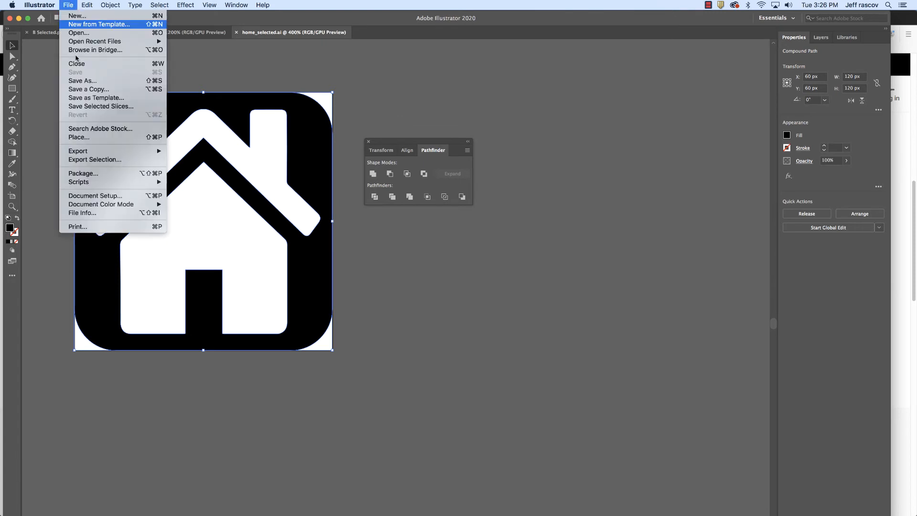
{"action": "left_click", "coordinate": [89, 81]}
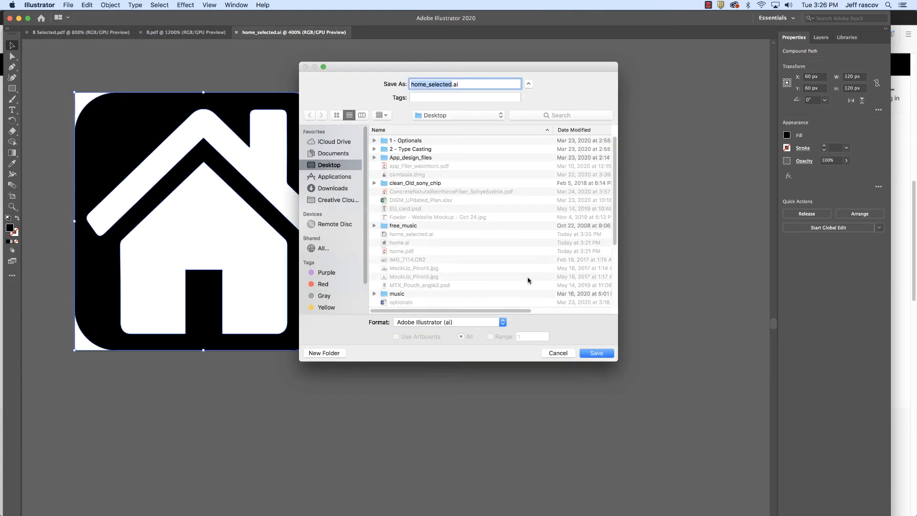
{"action": "left_click", "coordinate": [449, 322]}
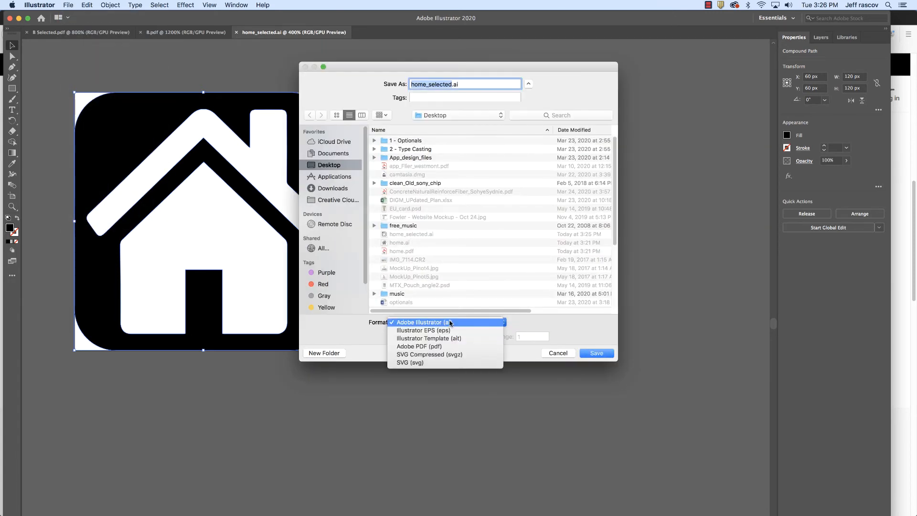
{"action": "left_click", "coordinate": [454, 346]}
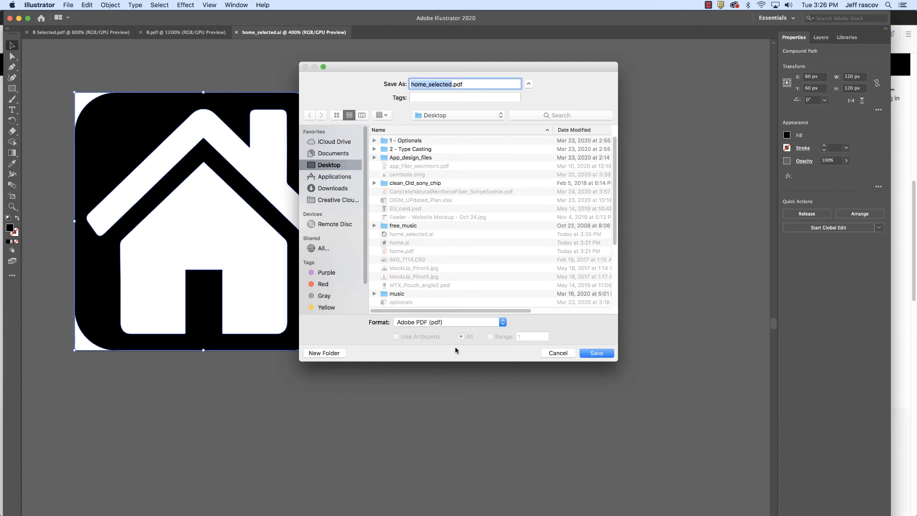
{"action": "left_click", "coordinate": [599, 353]}
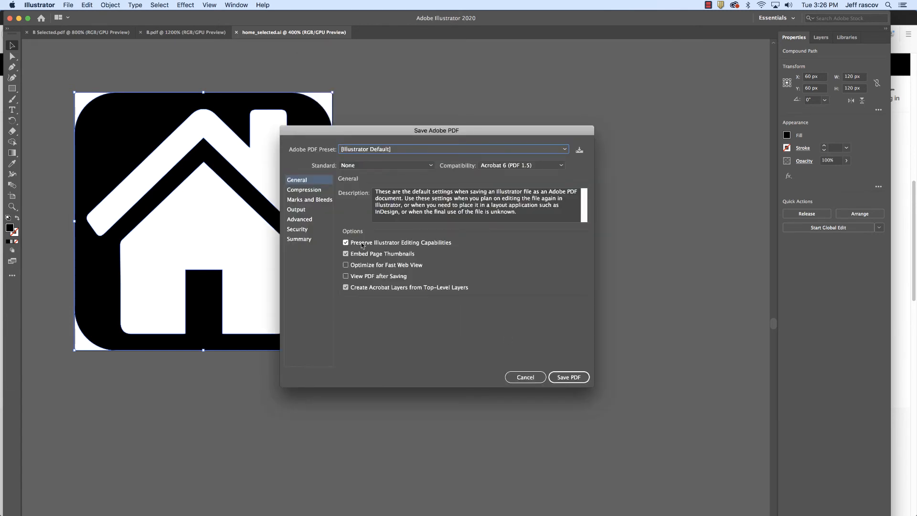
{"action": "left_click", "coordinate": [346, 242]}
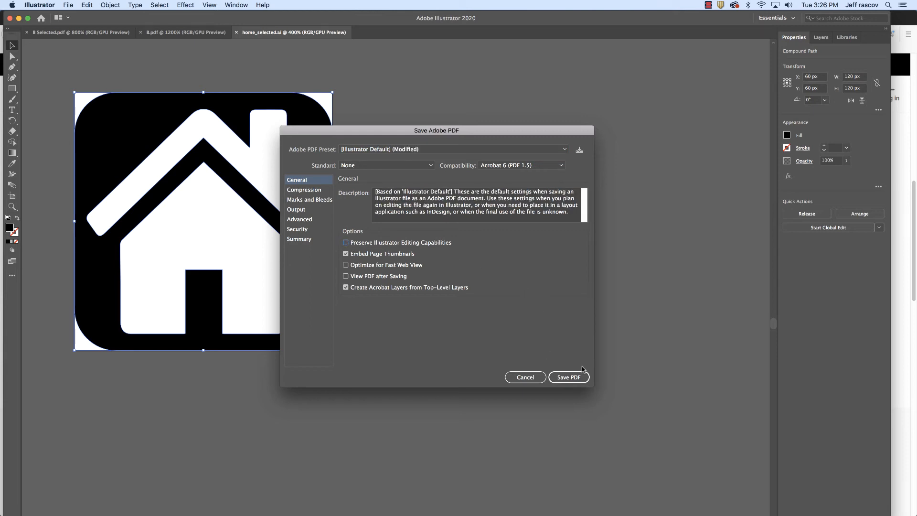
{"action": "left_click", "coordinate": [571, 377]}
{"action": "left_click", "coordinate": [523, 275]}
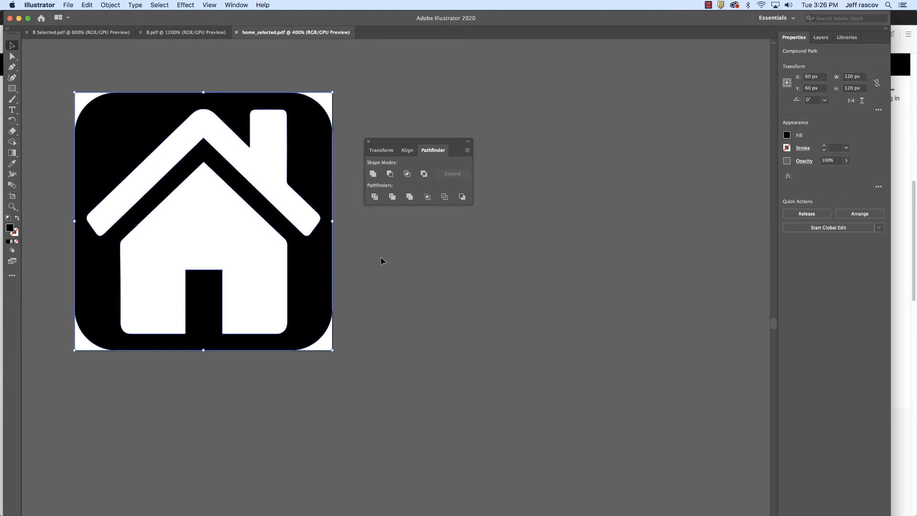
Hide Illustrator, Camtasia and the web browser to expose the desktop.
{"action": "left_click", "coordinate": [48, 5]}
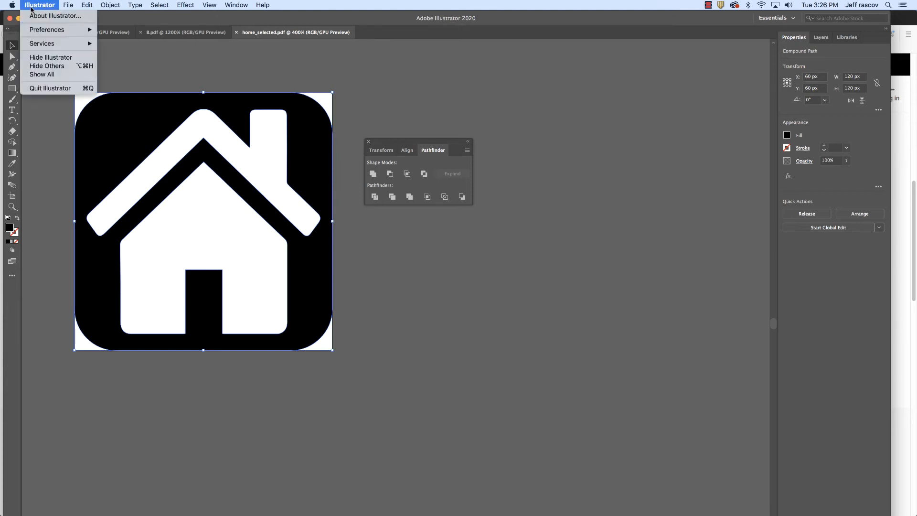
{"action": "left_click", "coordinate": [51, 57]}
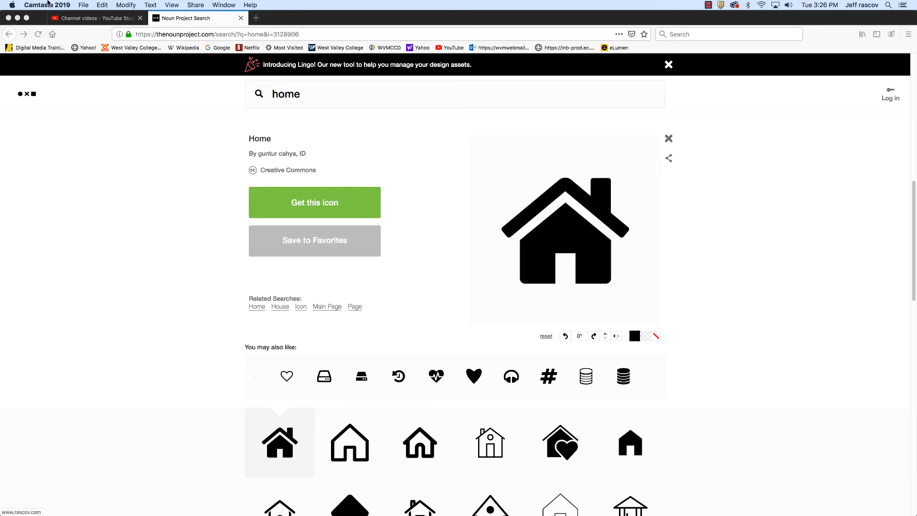
{"action": "left_click", "coordinate": [49, 4]}
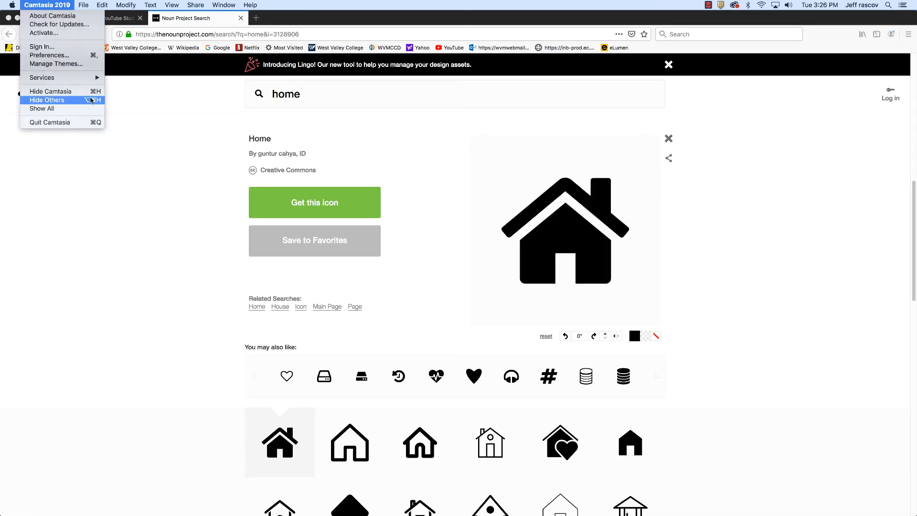
{"action": "left_click", "coordinate": [51, 91]}
{"action": "left_click", "coordinate": [47, 4]}
{"action": "left_click", "coordinate": [46, 59]}
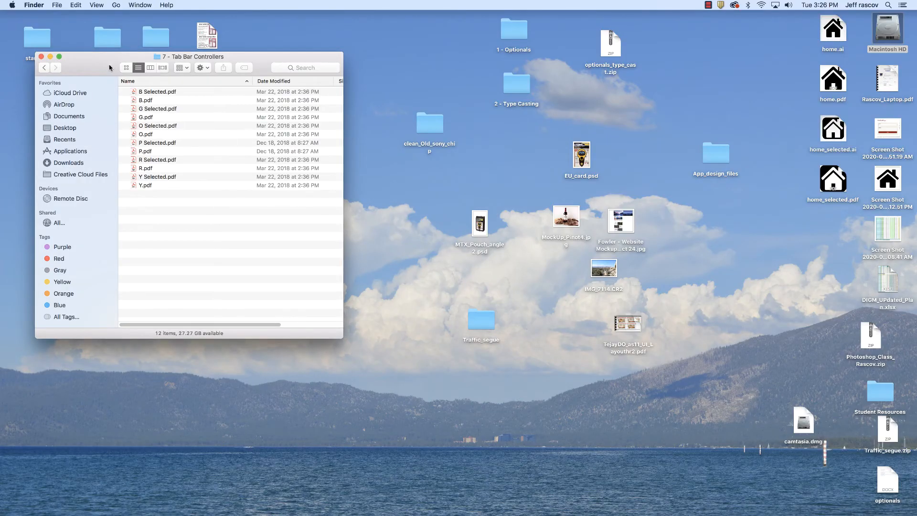
Close the 7 - Tab Bar Controllers folder window and place home_selected.pdf and home.pdf below the stanford folder on the desktop.
{"action": "left_click", "coordinate": [41, 57]}
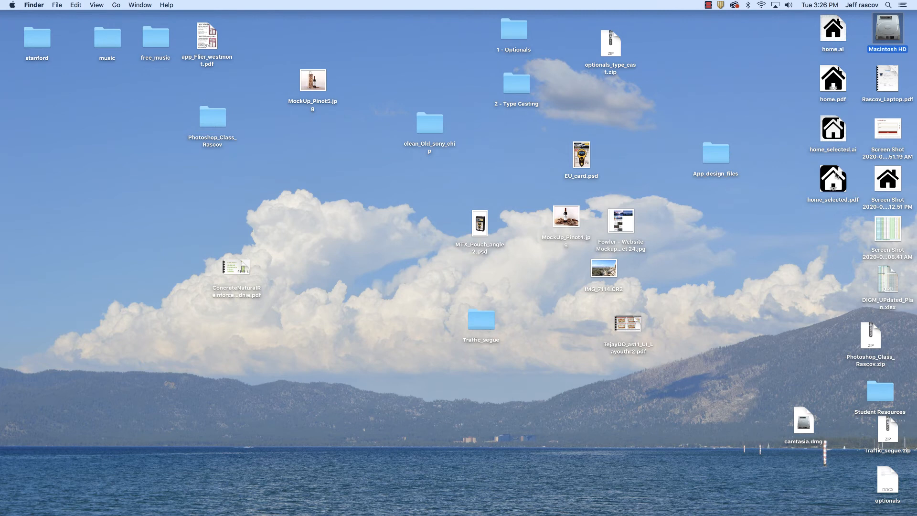
{"action": "left_click_drag", "start_coordinate": [836, 175], "coordinate": [29, 86]}
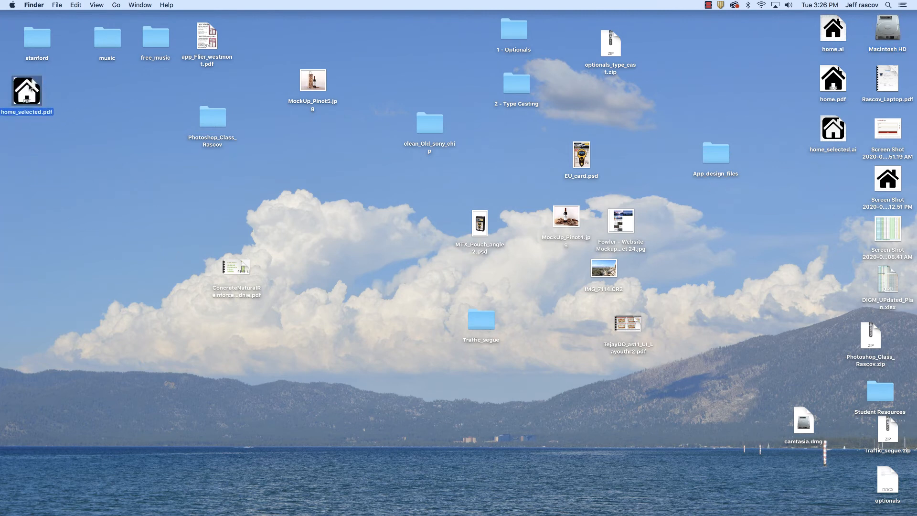
{"action": "left_click_drag", "start_coordinate": [833, 79], "coordinate": [25, 135]}
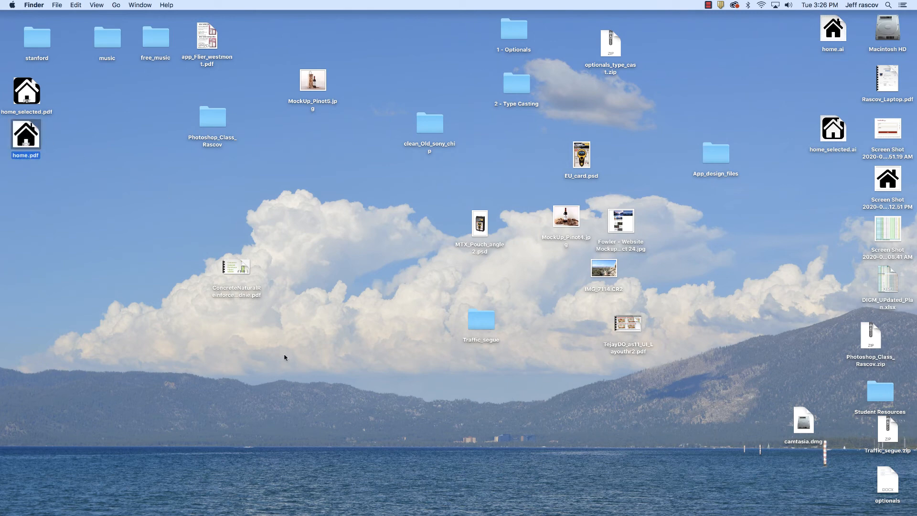
Switch to Xcode and add home.pdf and home_selected.pdf from the desktop to the Assets.xcassets catalog of rainbowtabs.
{"action": "mouse_move", "coordinate": [334, 514]}
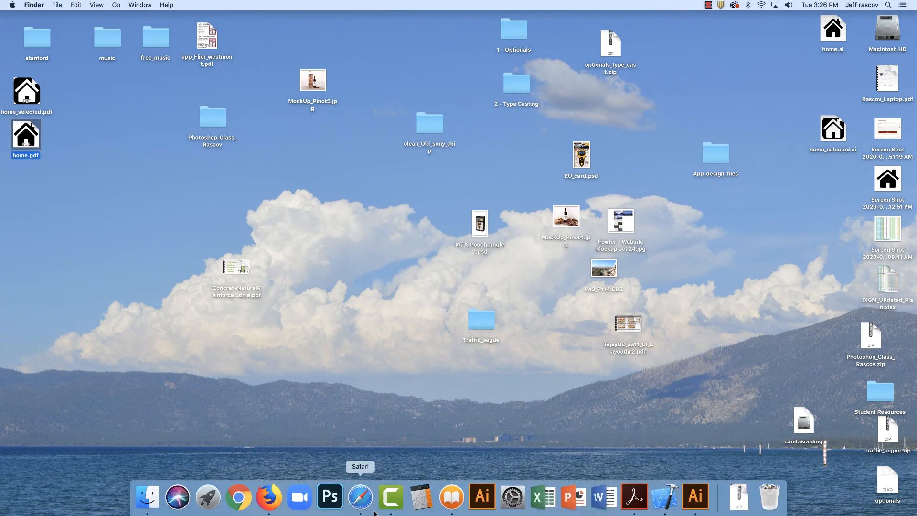
{"action": "left_click", "coordinate": [662, 499]}
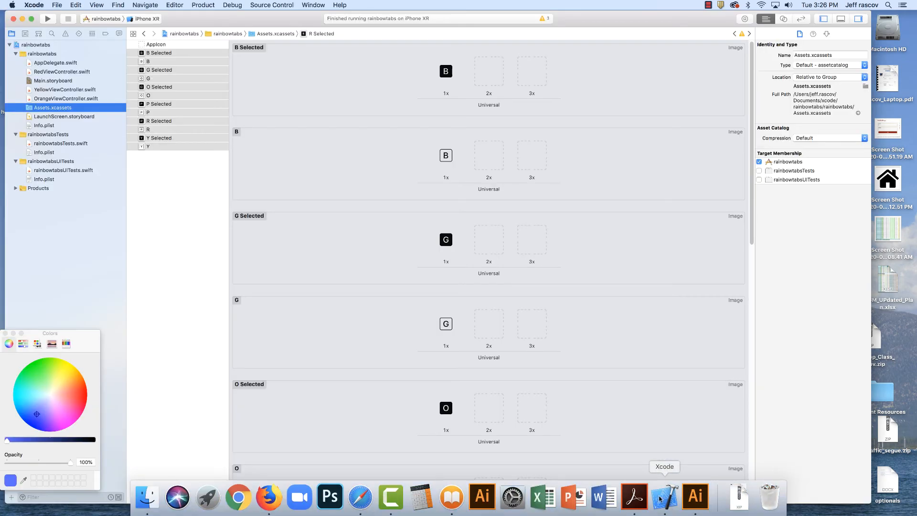
{"action": "left_click_drag", "start_coordinate": [195, 16], "coordinate": [267, 19]}
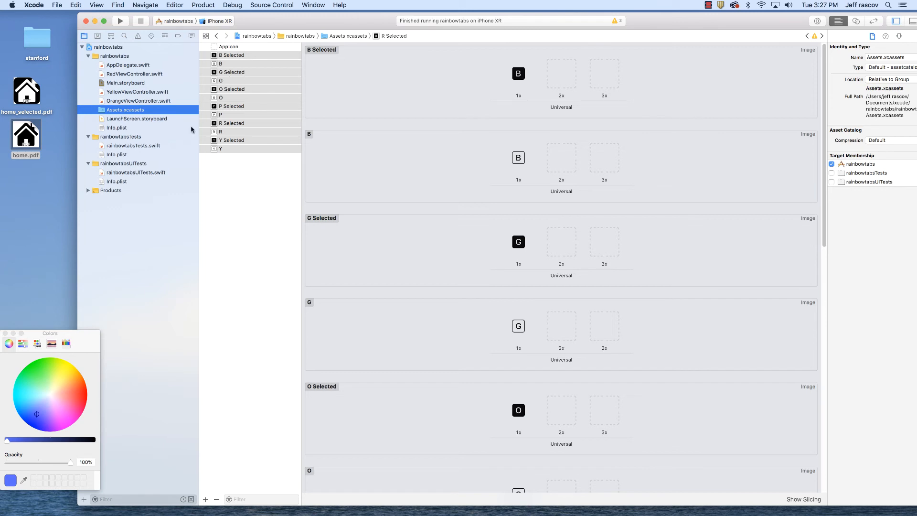
{"action": "left_click_drag", "start_coordinate": [26, 132], "coordinate": [213, 189]}
{"action": "left_click_drag", "start_coordinate": [26, 91], "coordinate": [232, 161]}
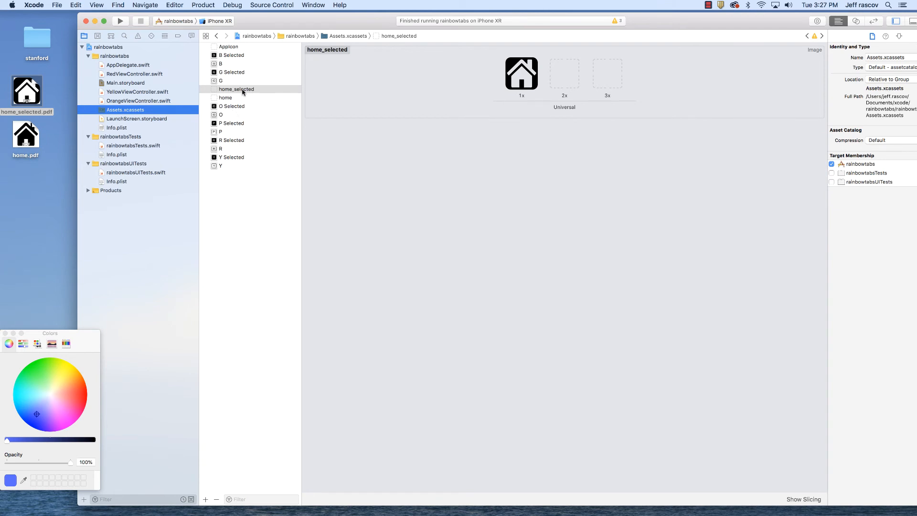
Check the previews of the home and home_selected image sets, and move the project window back over the desktop files.
{"action": "left_click", "coordinate": [250, 194]}
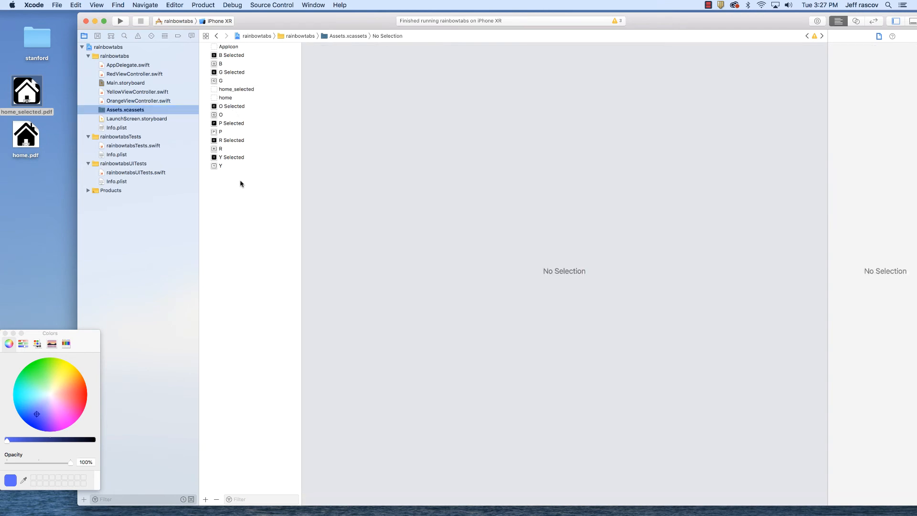
{"action": "left_click", "coordinate": [220, 90]}
{"action": "left_click", "coordinate": [217, 98]}
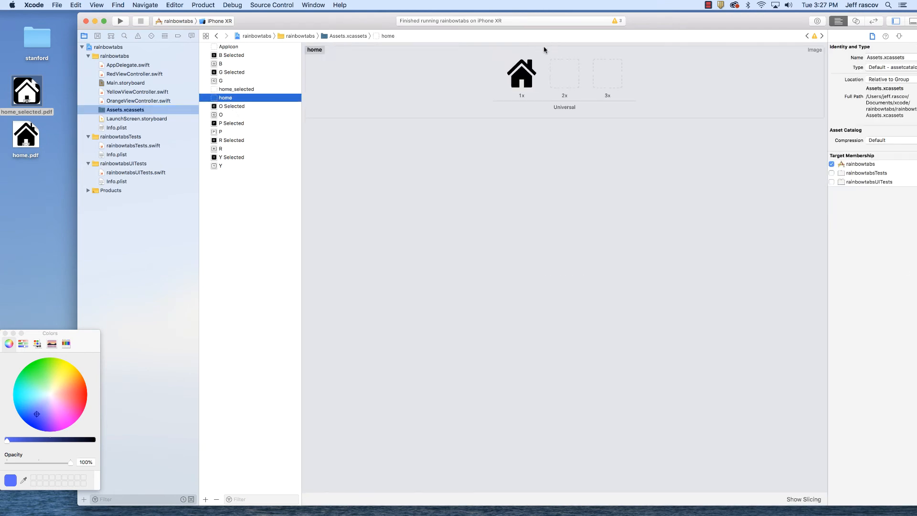
{"action": "left_click", "coordinate": [241, 90]}
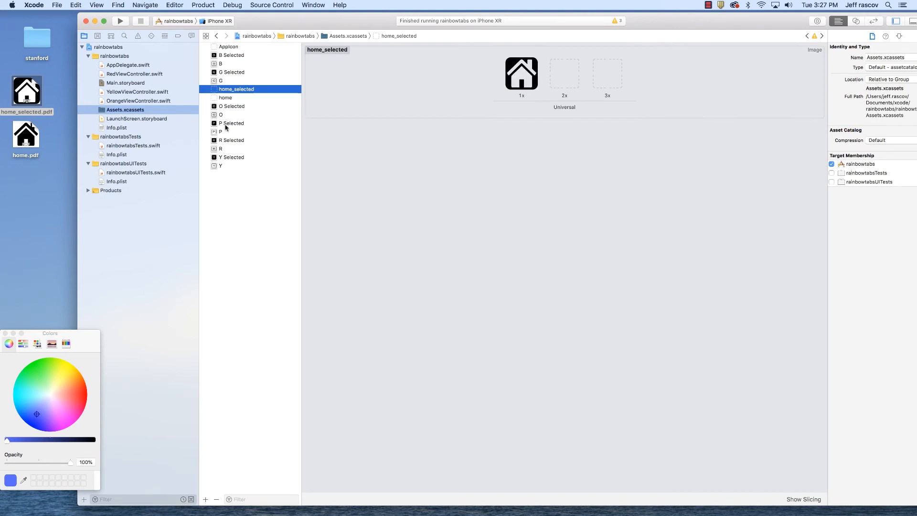
{"action": "left_click", "coordinate": [224, 99]}
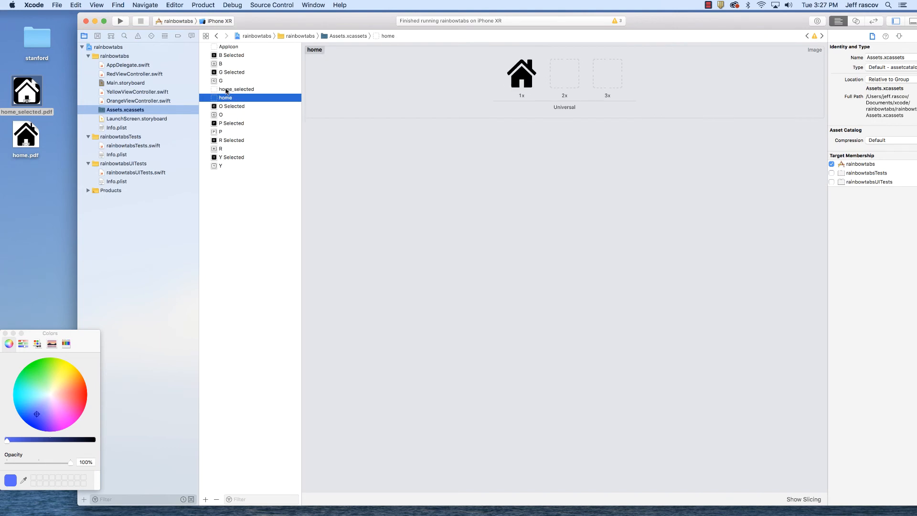
{"action": "left_click", "coordinate": [227, 90]}
{"action": "left_click", "coordinate": [224, 99]}
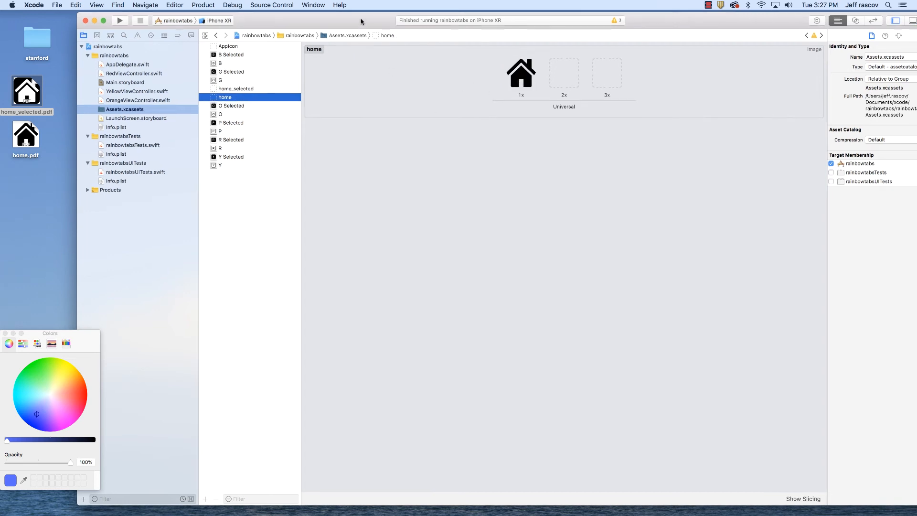
{"action": "left_click_drag", "start_coordinate": [360, 21], "coordinate": [282, 19]}
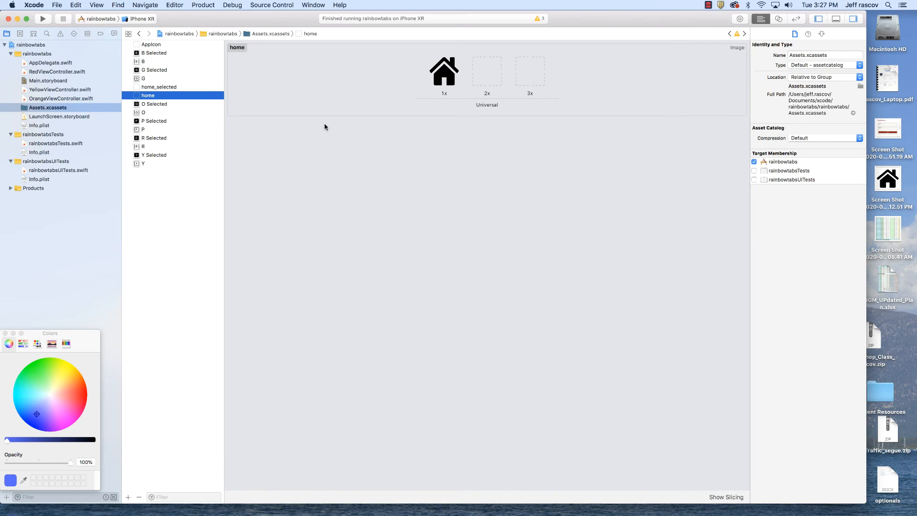
{"action": "left_click", "coordinate": [171, 200]}
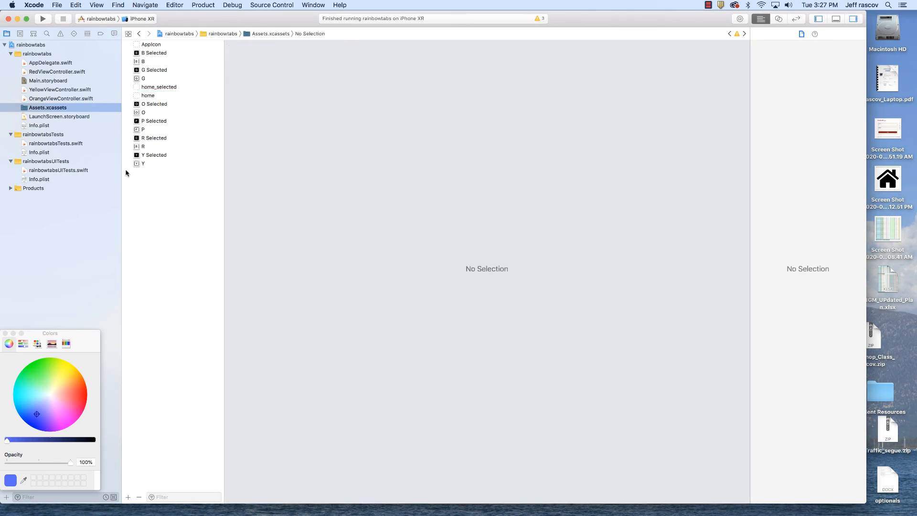
Open Main.storyboard and select the tab bar item of the Red scene.
{"action": "left_click", "coordinate": [51, 81]}
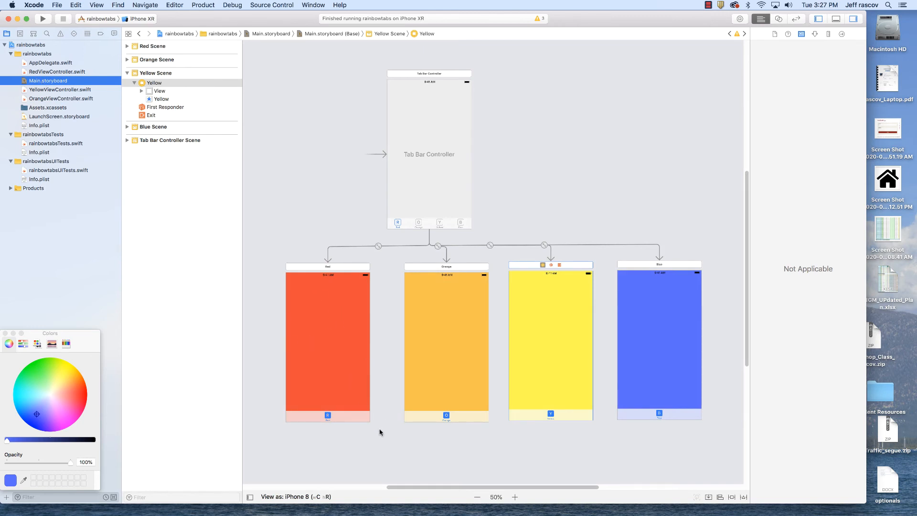
{"action": "left_click", "coordinate": [515, 497]}
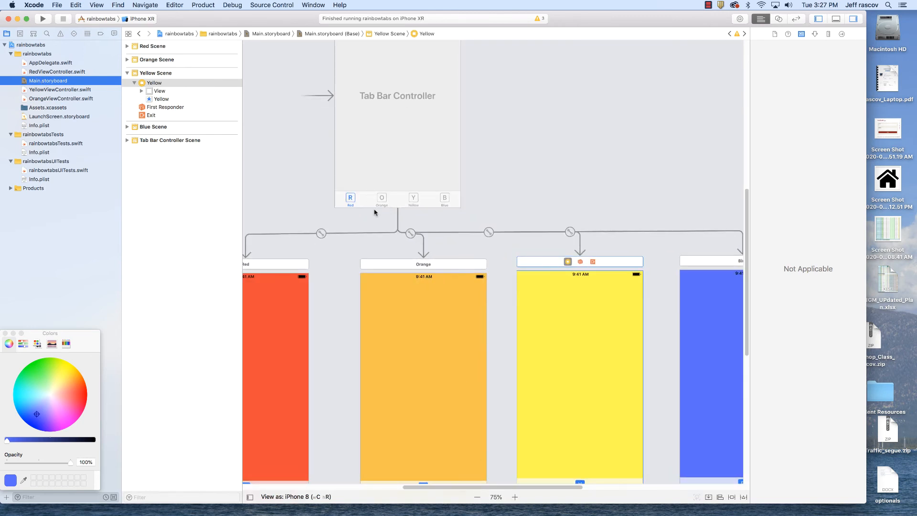
{"action": "scroll", "coordinate": [453, 455], "scroll_direction": "left", "scroll_amount": 5}
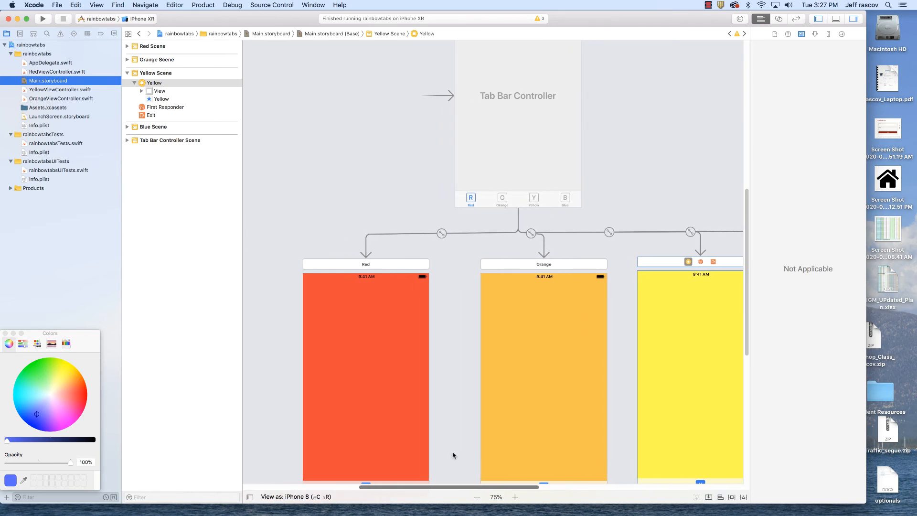
{"action": "left_click_drag", "start_coordinate": [747, 310], "coordinate": [748, 355]}
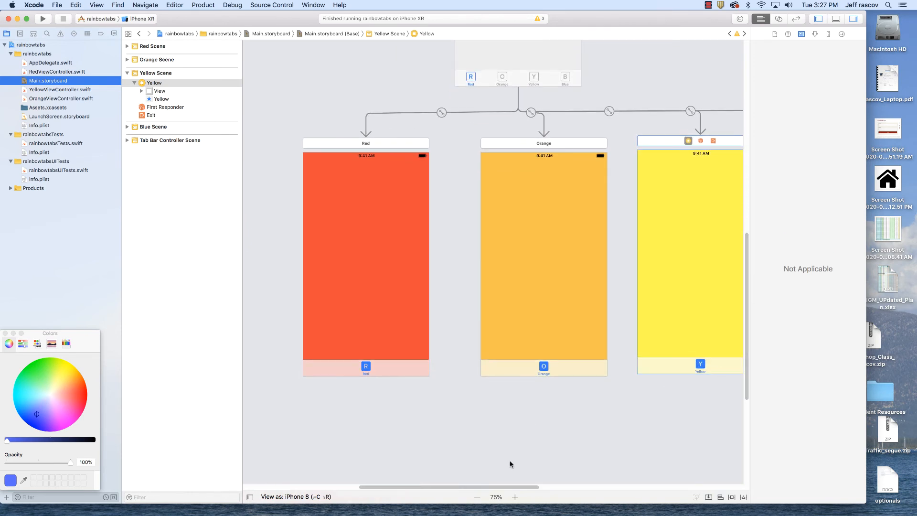
{"action": "left_click", "coordinate": [515, 497]}
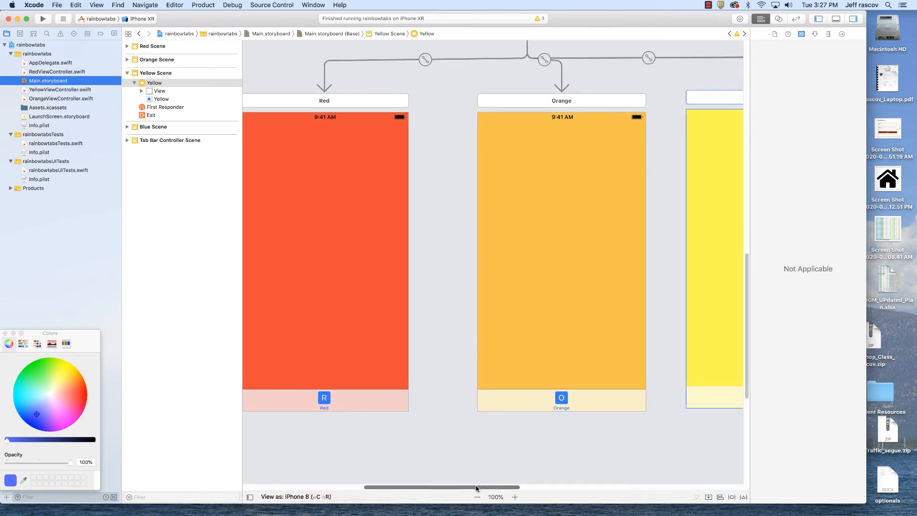
{"action": "left_click_drag", "start_coordinate": [476, 488], "coordinate": [433, 488]}
{"action": "left_click", "coordinate": [514, 497]}
{"action": "left_click", "coordinate": [503, 436]}
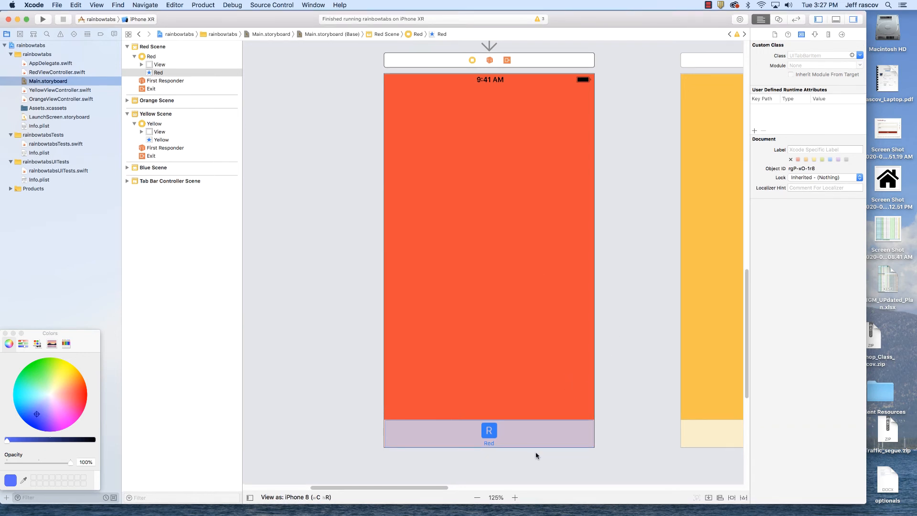
{"action": "left_click", "coordinate": [491, 434]}
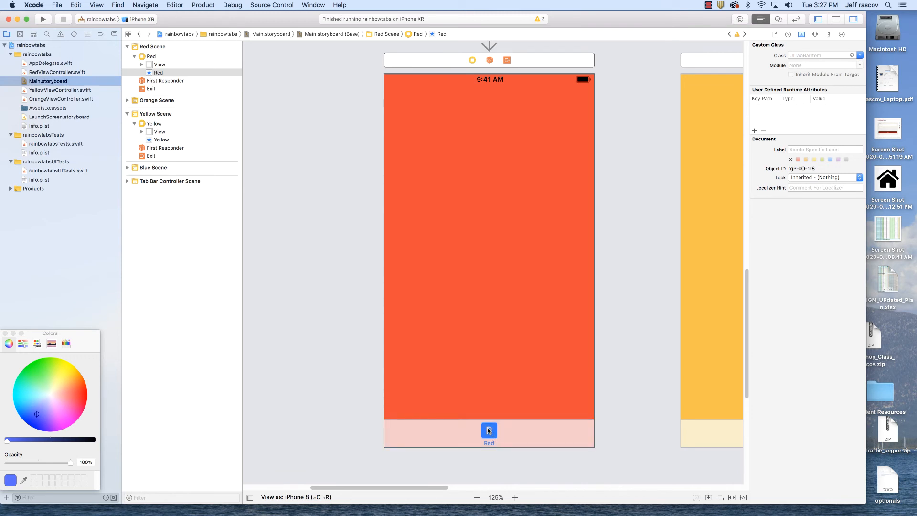
{"action": "left_click", "coordinate": [532, 465]}
{"action": "left_click", "coordinate": [491, 432]}
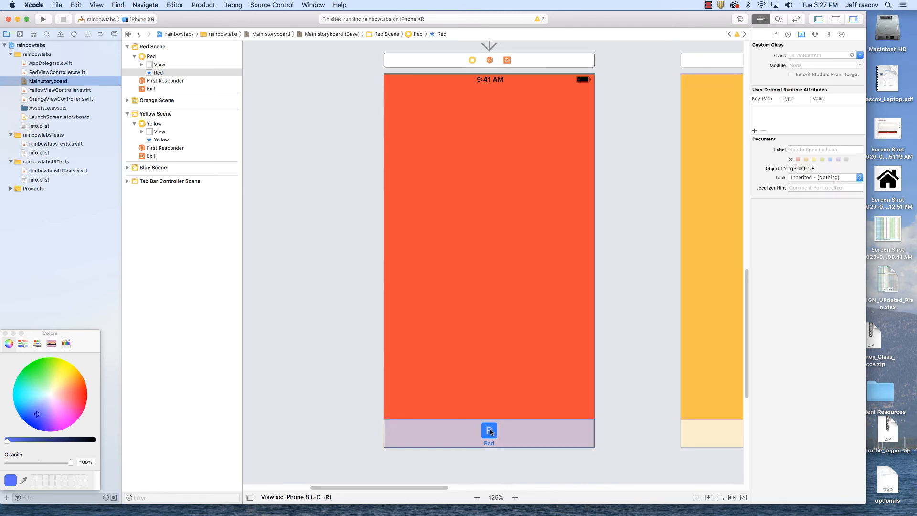
{"action": "left_click", "coordinate": [149, 73]}
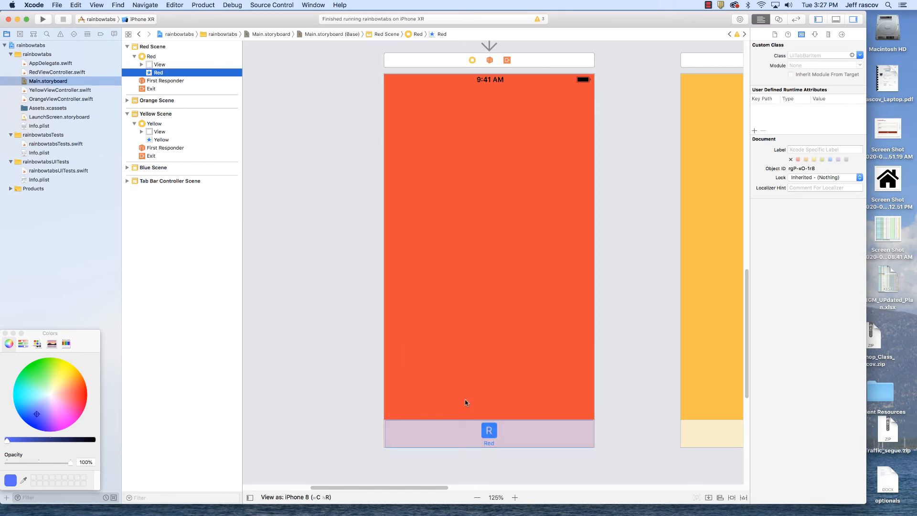
{"action": "left_click", "coordinate": [489, 430]}
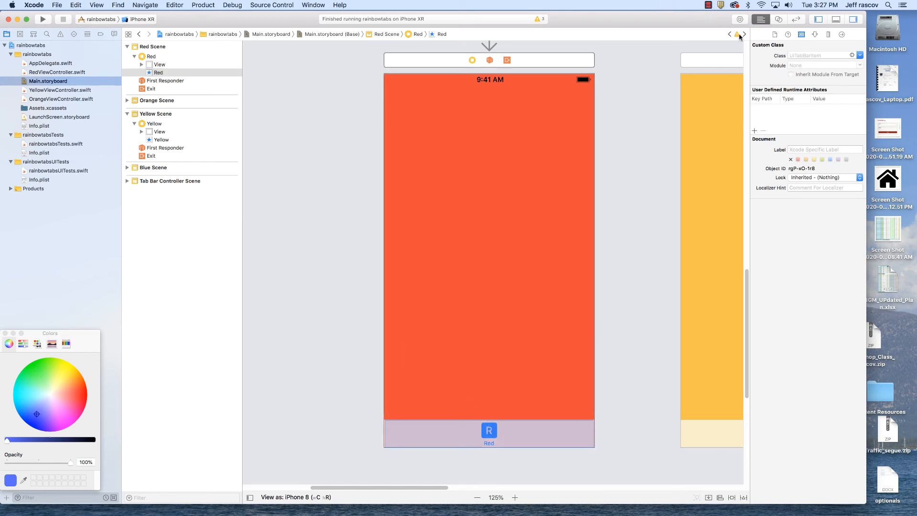
Set the Red scene tab bar item's selected image to home_selected.
{"action": "left_click", "coordinate": [815, 34]}
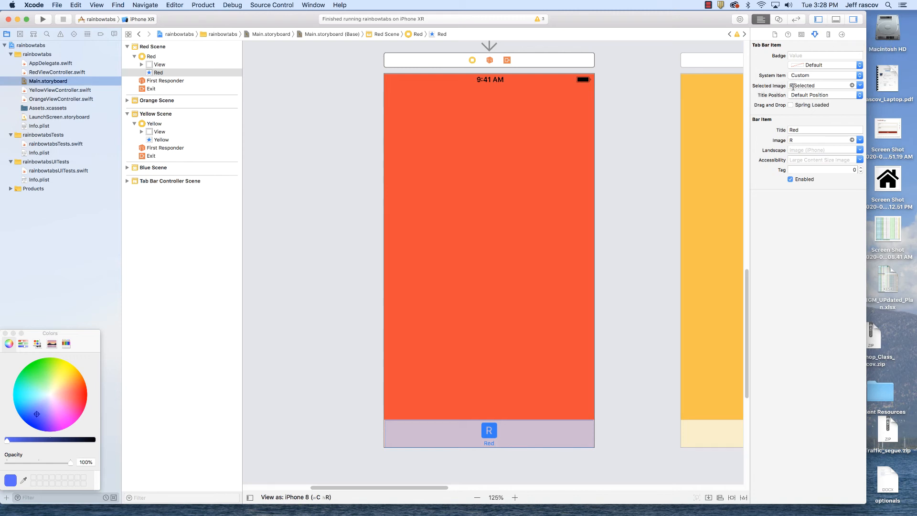
{"action": "left_click", "coordinate": [860, 85]}
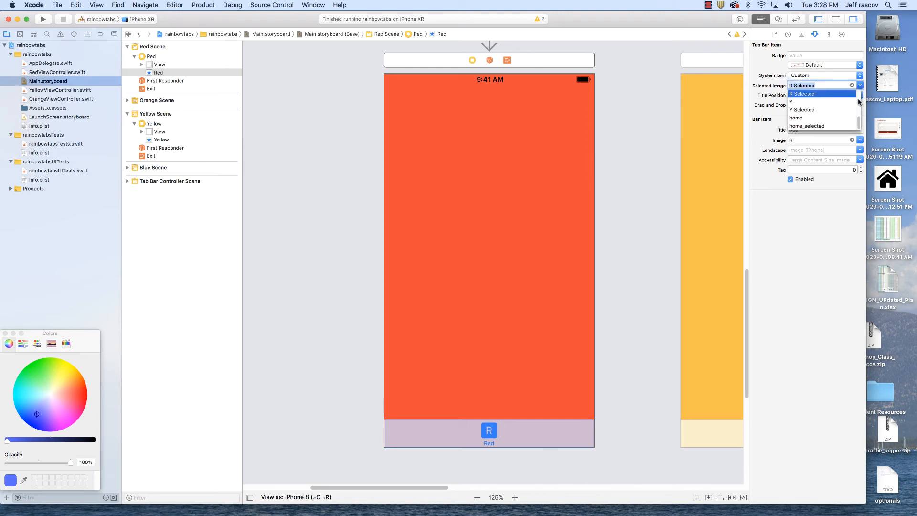
{"action": "left_click", "coordinate": [821, 127]}
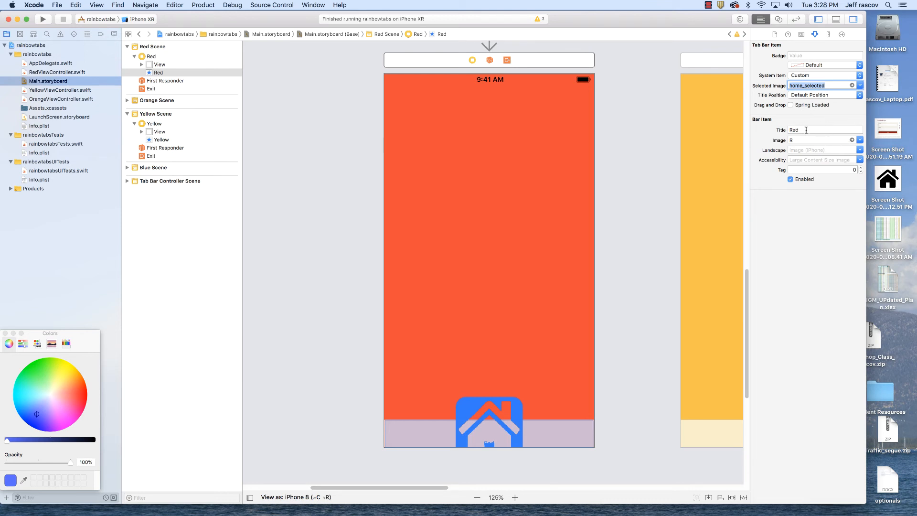
Title the Red scene's tab bar item Home and set its regular image to home.
{"action": "double_click", "coordinate": [807, 130]}
{"action": "type", "text": "Home"}
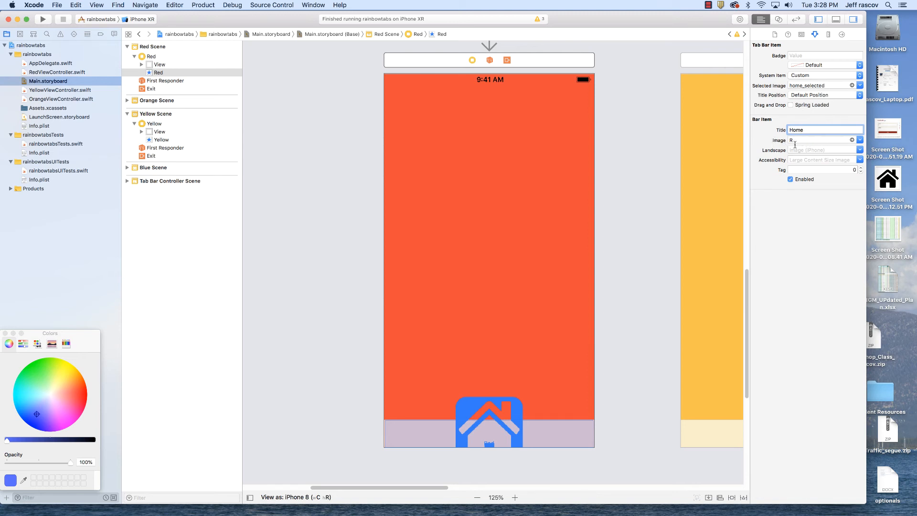
{"action": "left_click", "coordinate": [860, 140]}
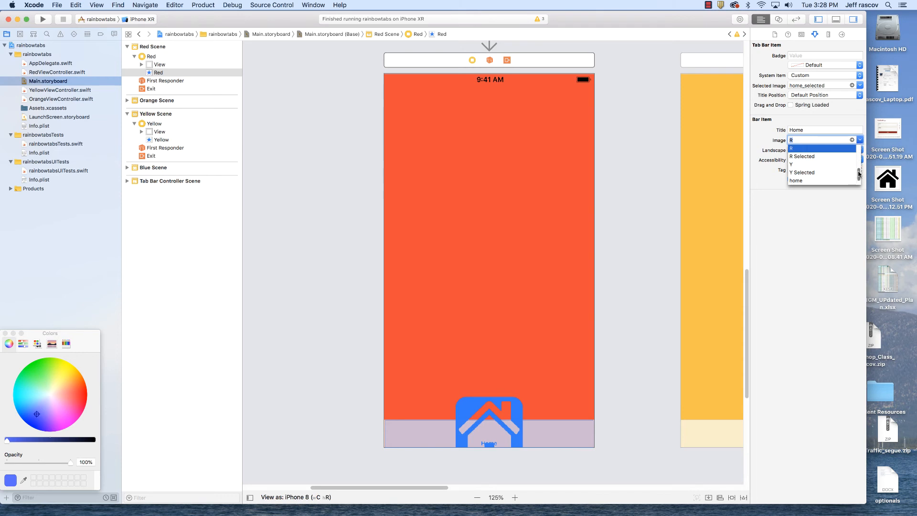
{"action": "scroll", "coordinate": [859, 173], "scroll_direction": "down", "scroll_amount": 2}
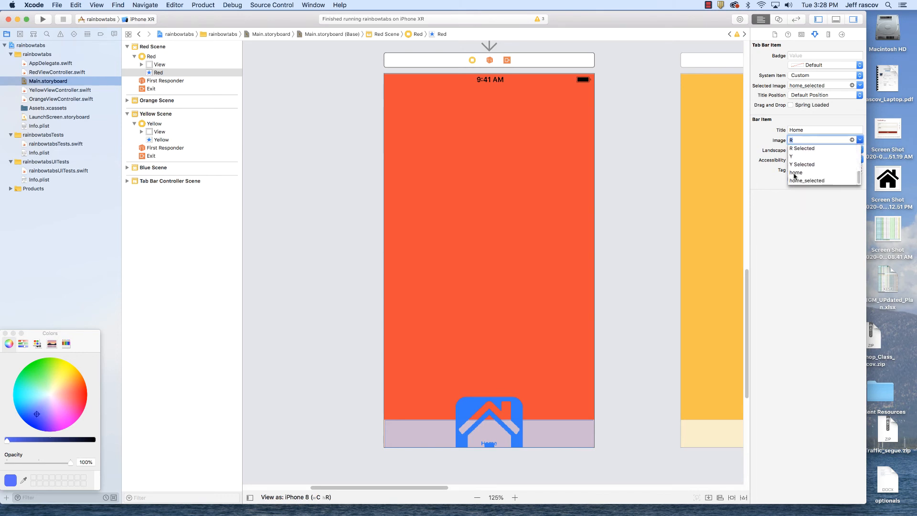
{"action": "left_click", "coordinate": [795, 174]}
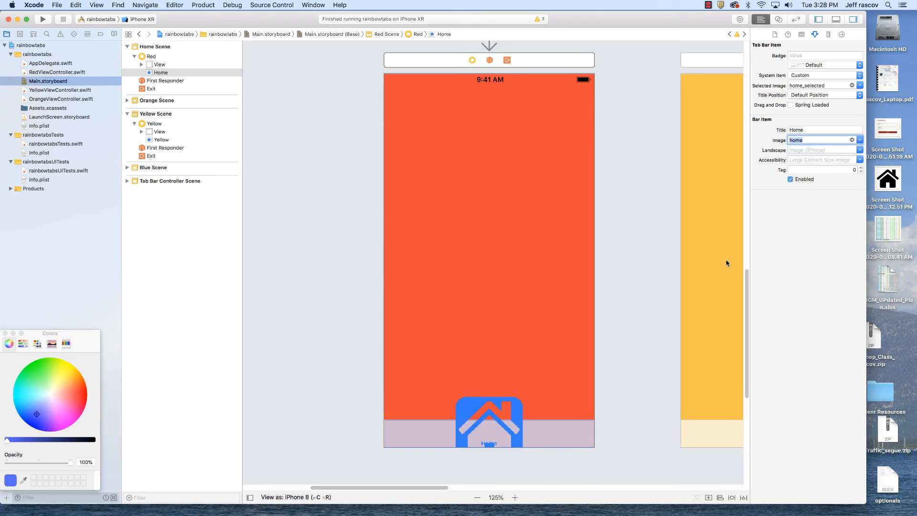
Check the size of the home icon in the Tab Bar Controller and in the red view's tab bar.
{"action": "scroll", "coordinate": [643, 312], "scroll_direction": "up", "scroll_amount": 10}
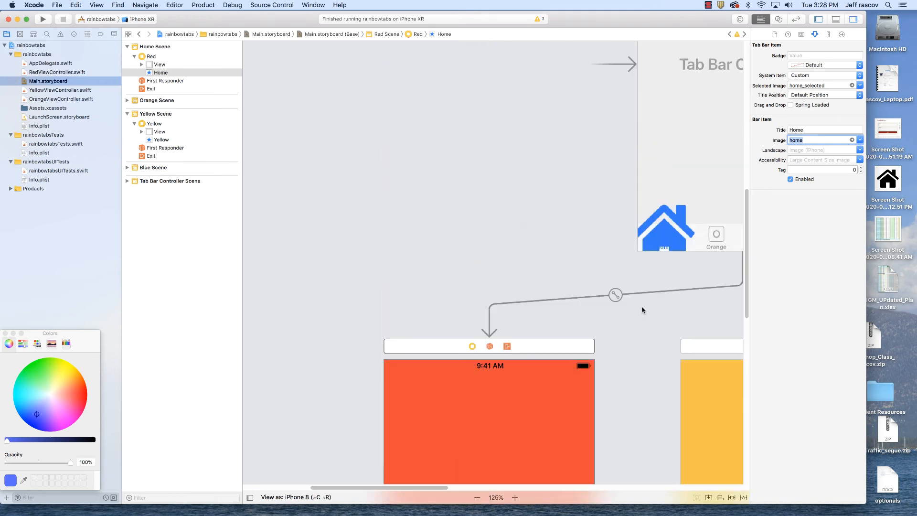
{"action": "scroll", "coordinate": [656, 289], "scroll_direction": "down", "scroll_amount": 11}
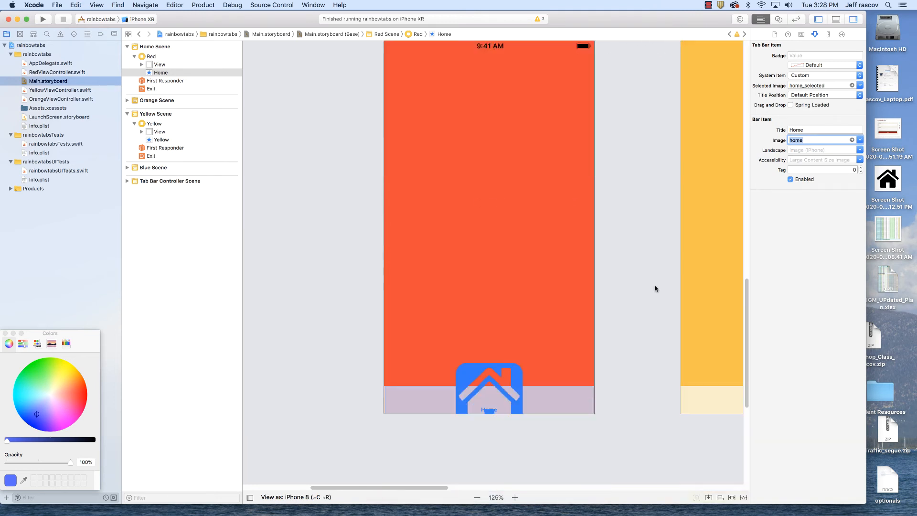
{"action": "left_click", "coordinate": [518, 378]}
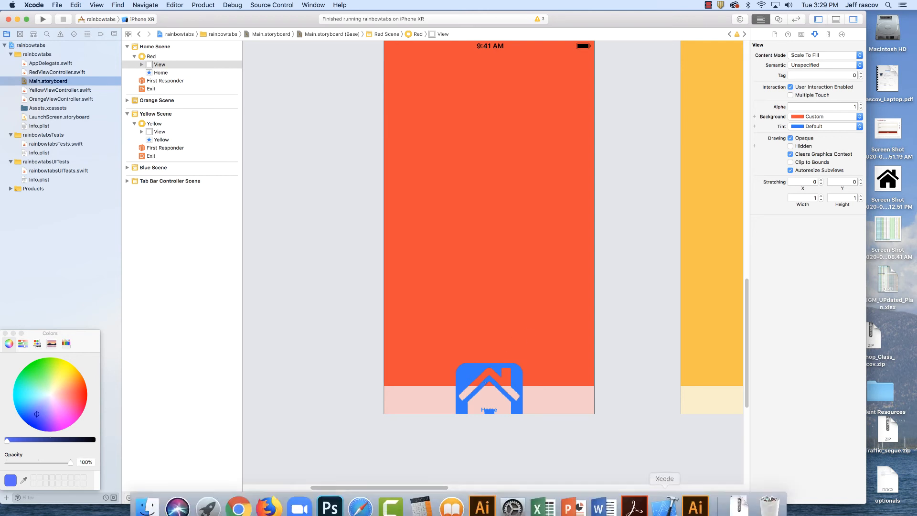
Switch to Illustrator, bring up the B.pdf document and show its list of artboards.
{"action": "left_click", "coordinate": [695, 497]}
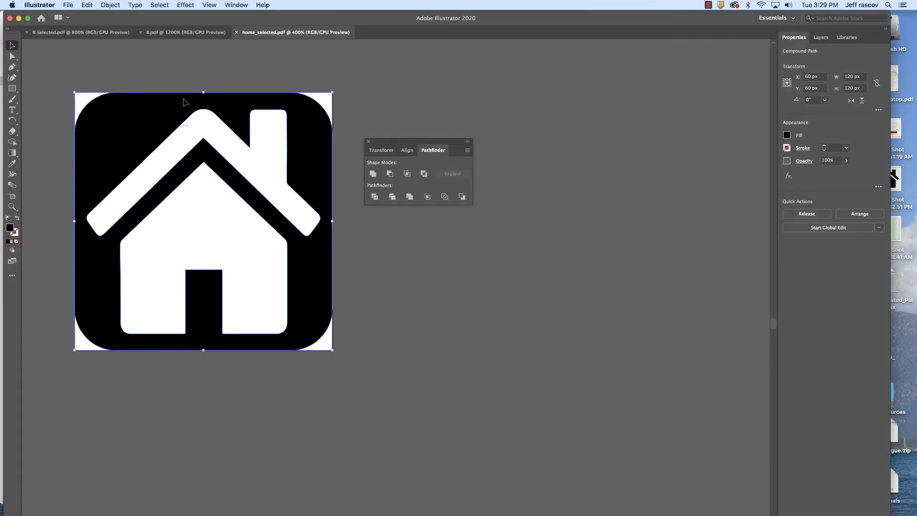
{"action": "left_click", "coordinate": [183, 33]}
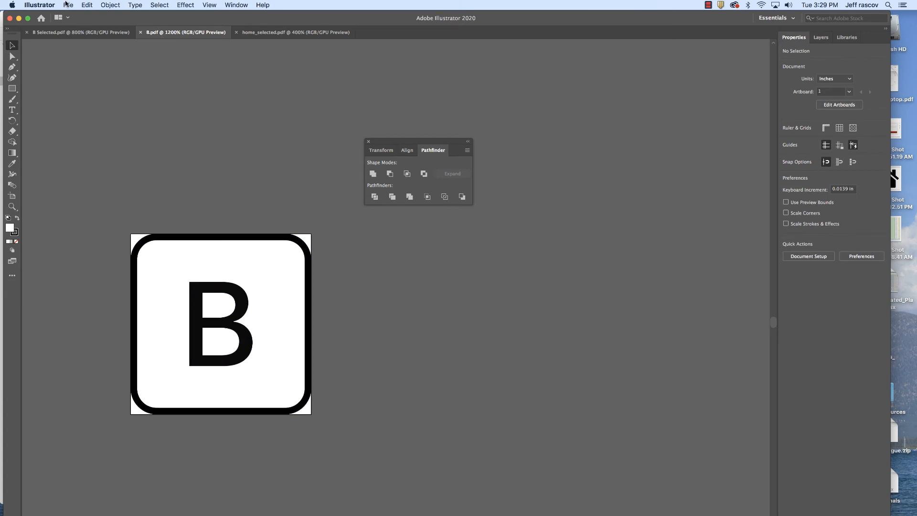
{"action": "left_click", "coordinate": [237, 5]}
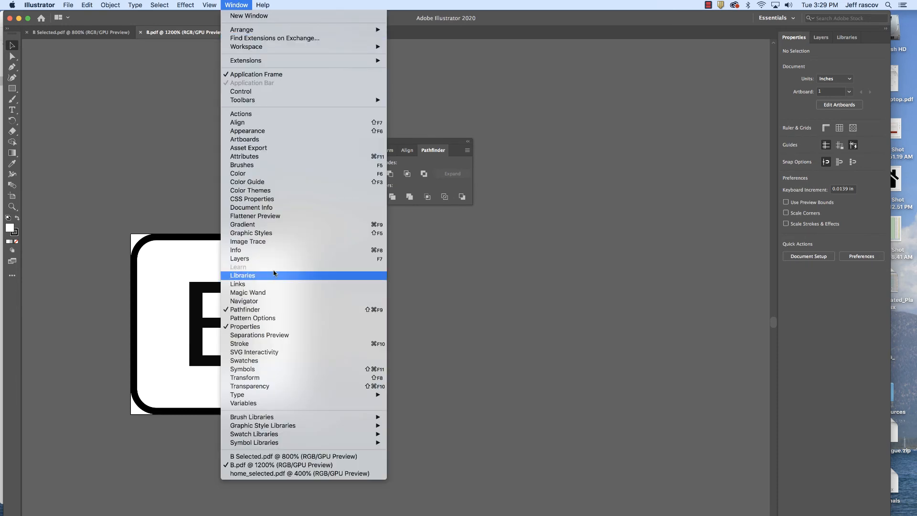
{"action": "left_click", "coordinate": [257, 140]}
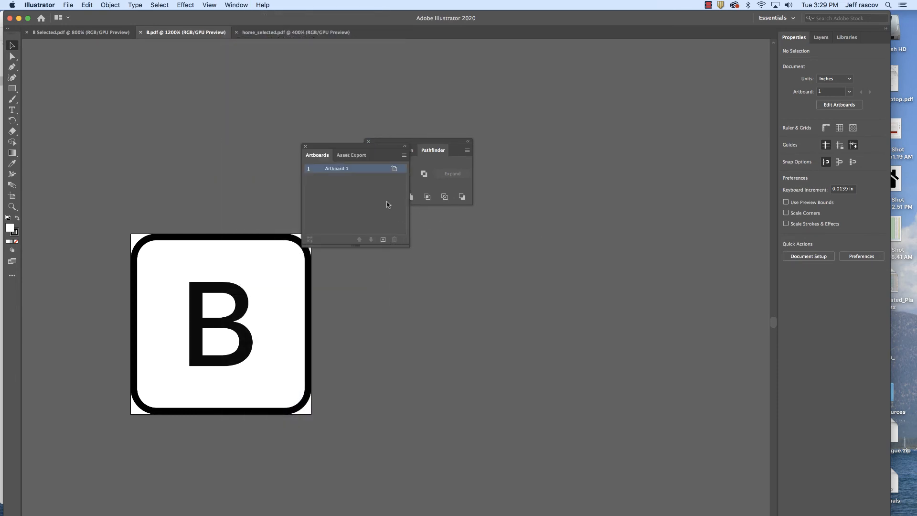
Examine the dimensions of B.pdf's Artboard 1 in its artboard options, leaving them as they are.
{"action": "double_click", "coordinate": [381, 170]}
{"action": "left_click", "coordinate": [405, 155]}
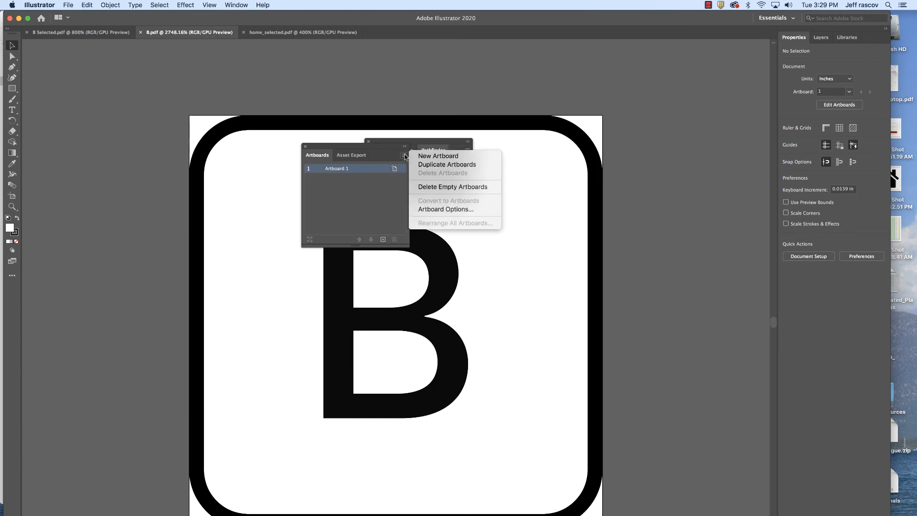
{"action": "left_click", "coordinate": [449, 210]}
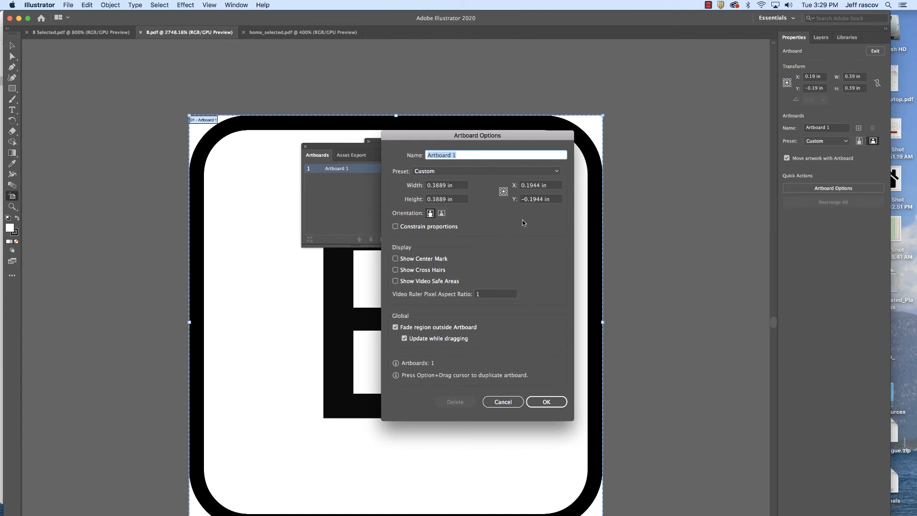
{"action": "left_click", "coordinate": [504, 402]}
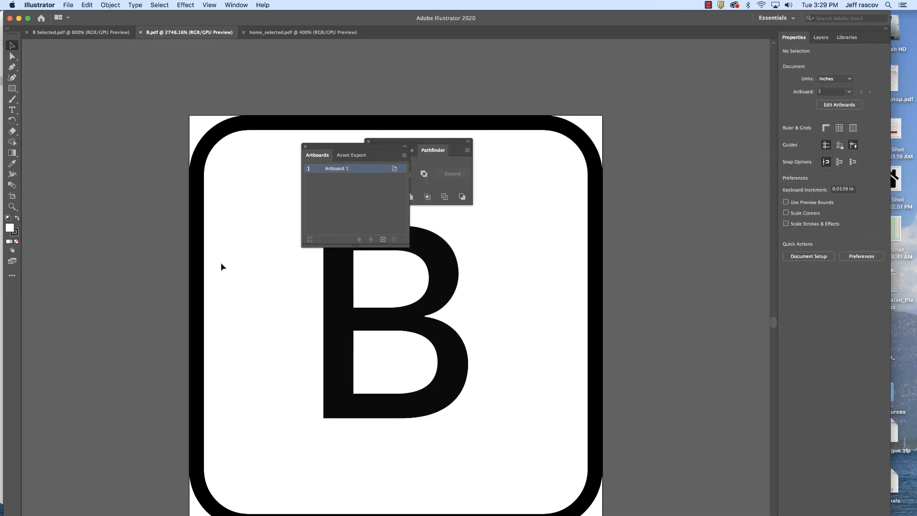
Review Illustrator's General and Units preferences without changing anything.
{"action": "left_click", "coordinate": [40, 4]}
{"action": "mouse_move", "coordinate": [47, 30]}
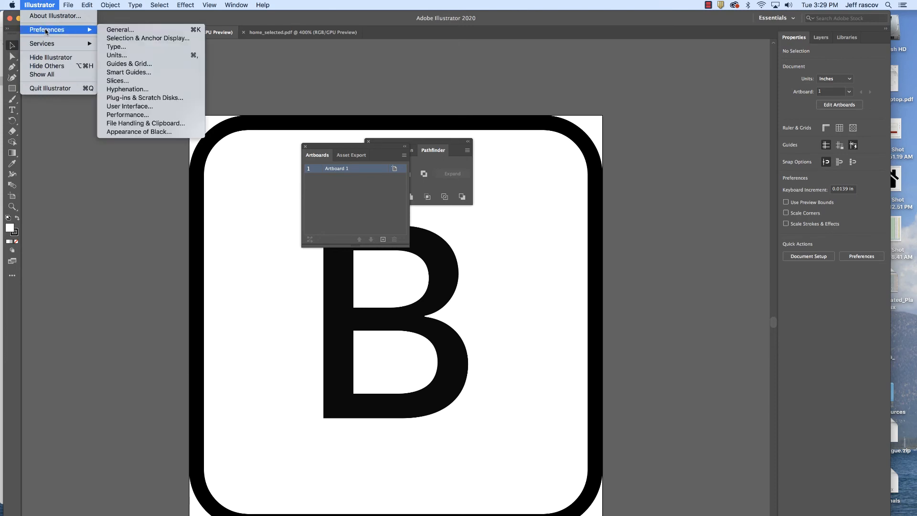
{"action": "left_click", "coordinate": [128, 32]}
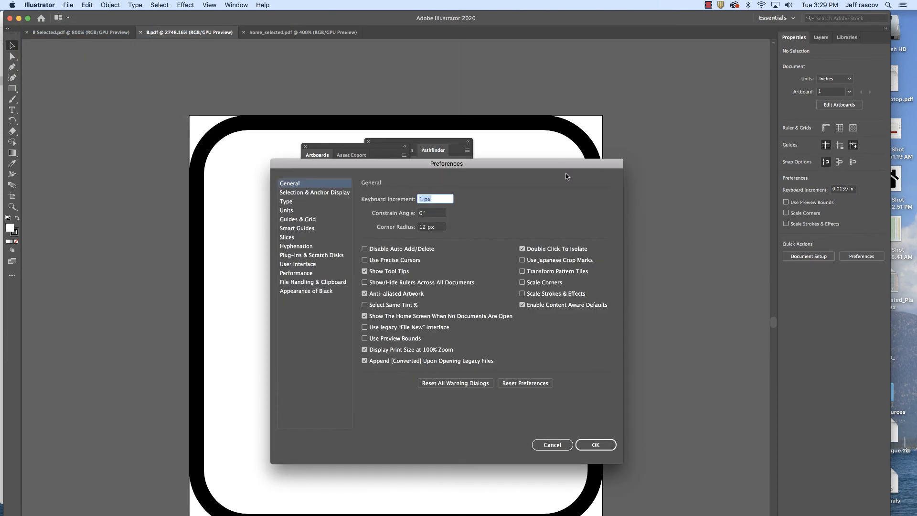
{"action": "left_click", "coordinate": [287, 210]}
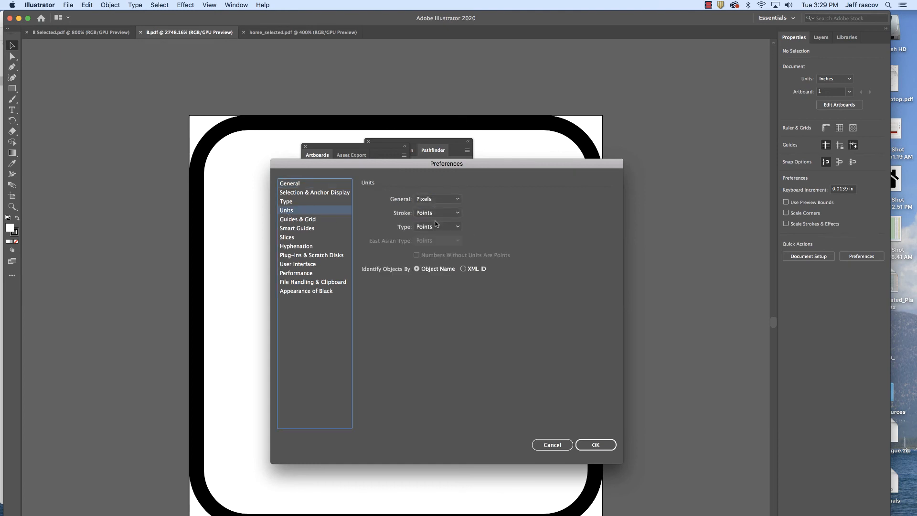
{"action": "left_click", "coordinate": [300, 185]}
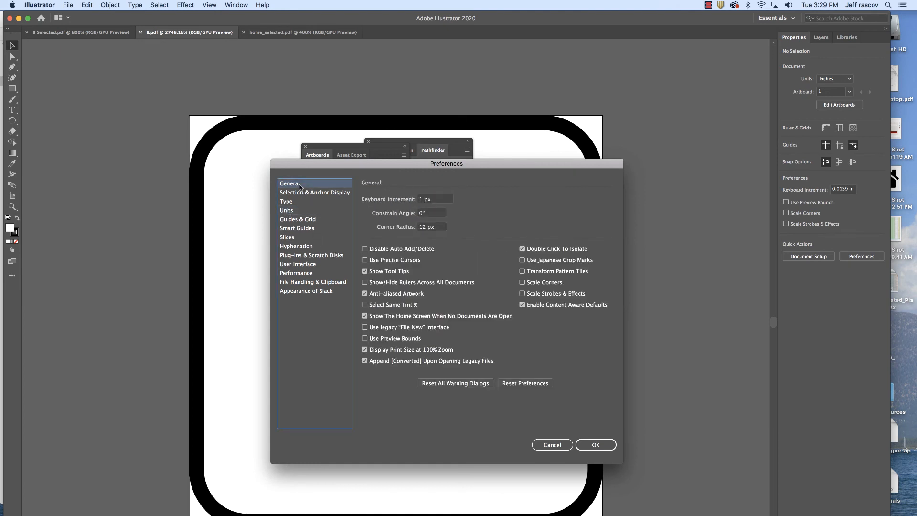
{"action": "left_click", "coordinate": [300, 211]}
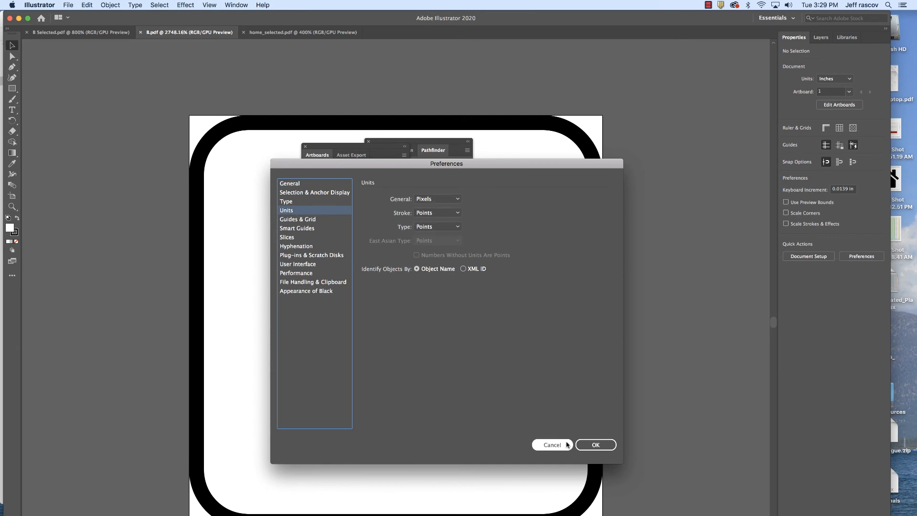
{"action": "left_click", "coordinate": [552, 445]}
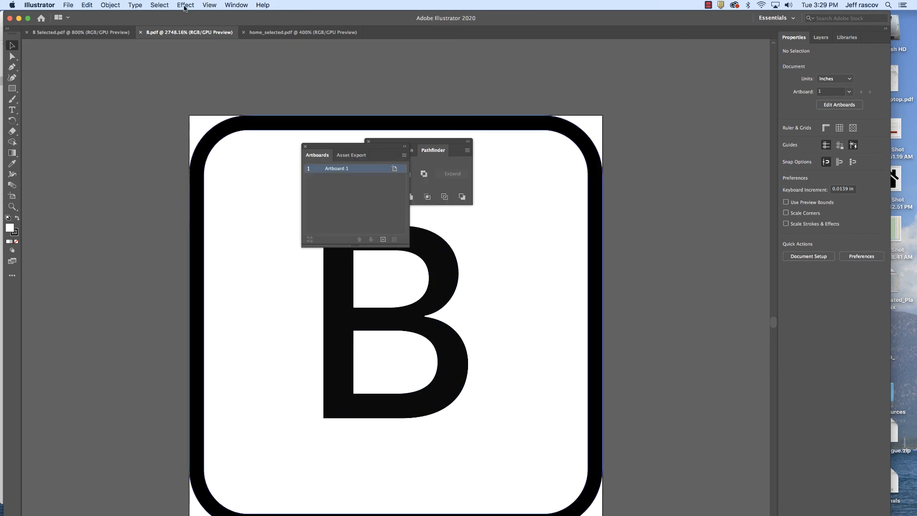
Show the rulers around the B.pdf artboard.
{"action": "left_click", "coordinate": [211, 5]}
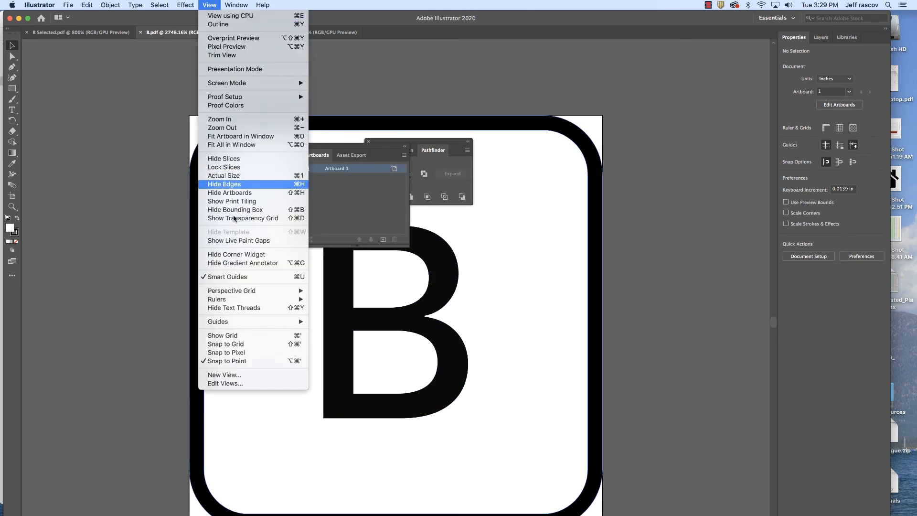
{"action": "mouse_move", "coordinate": [248, 301]}
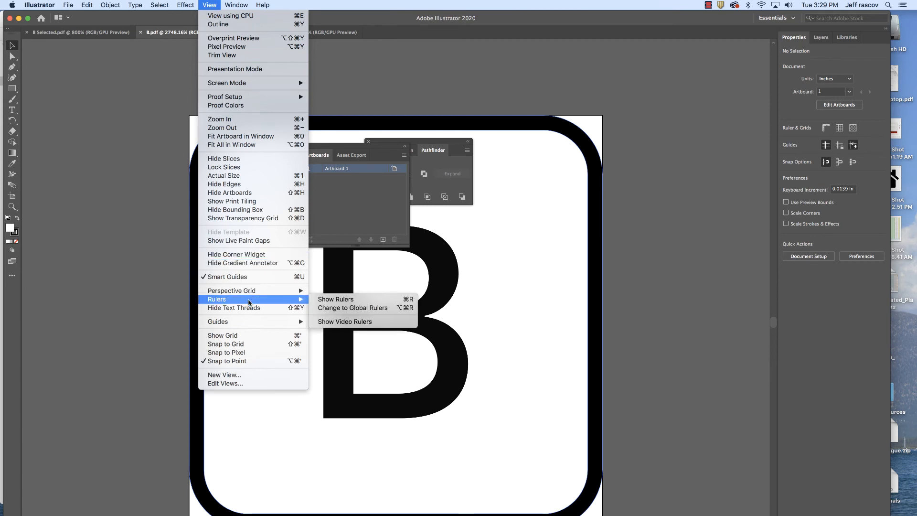
{"action": "left_click", "coordinate": [346, 301]}
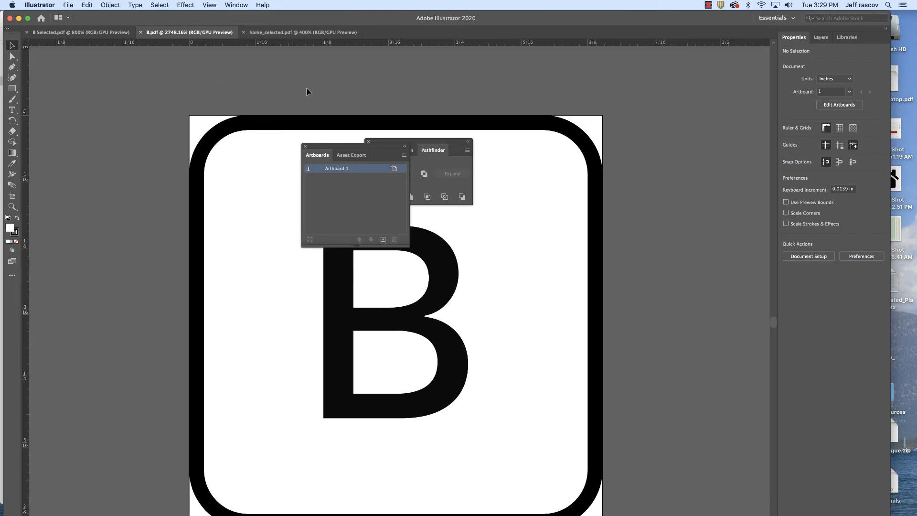
Look through every category of Illustrator's preferences, from General to Appearance of Black, without changing anything.
{"action": "left_click", "coordinate": [40, 5]}
{"action": "mouse_move", "coordinate": [57, 30]}
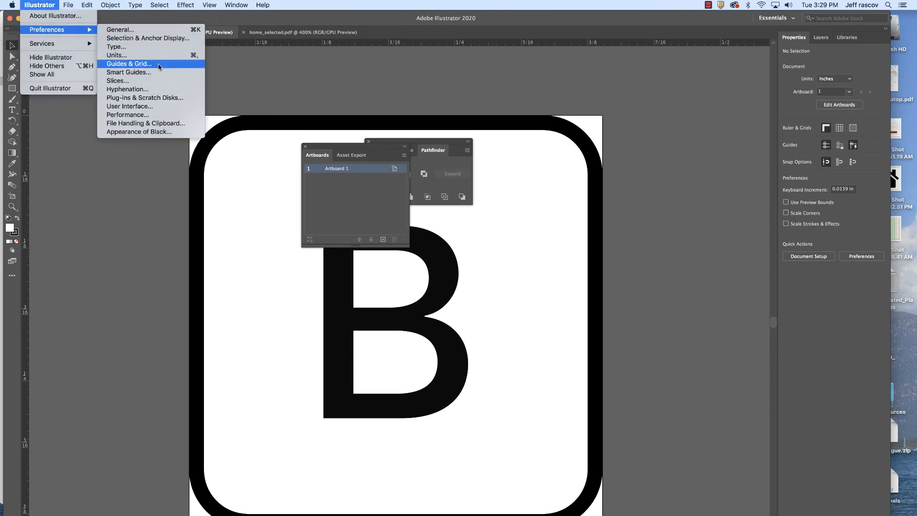
{"action": "left_click", "coordinate": [142, 30]}
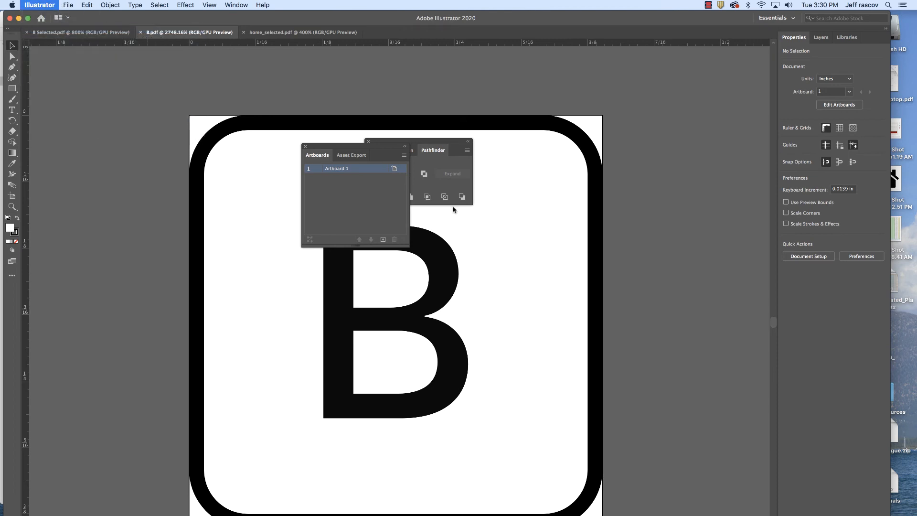
{"action": "left_click", "coordinate": [315, 193]}
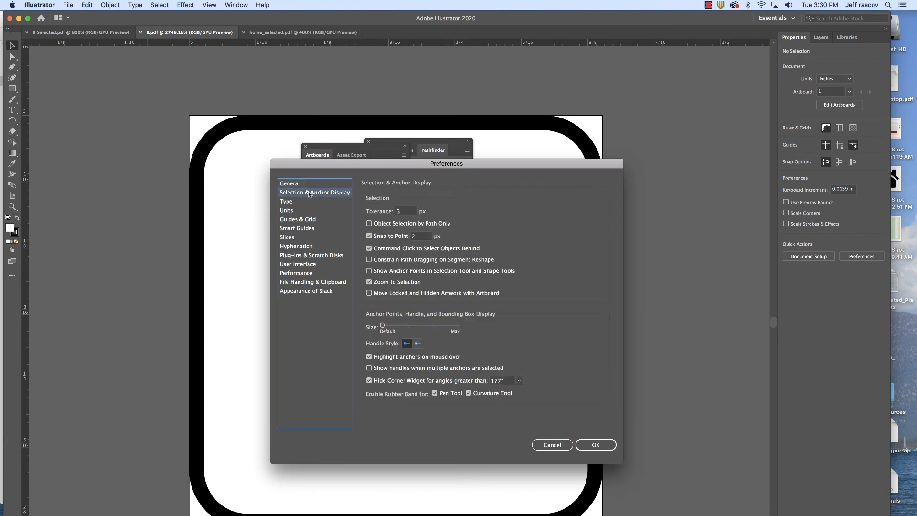
{"action": "left_click", "coordinate": [286, 202]}
{"action": "left_click", "coordinate": [287, 211]}
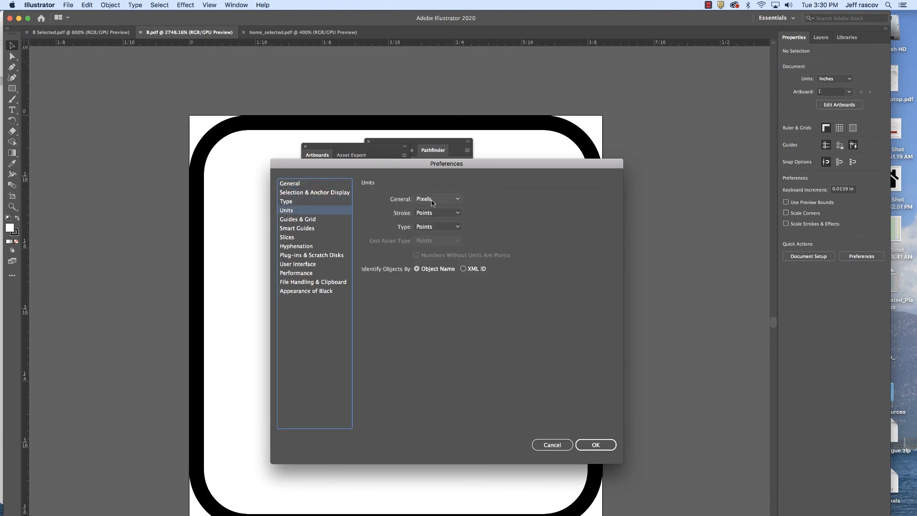
{"action": "left_click", "coordinate": [305, 220]}
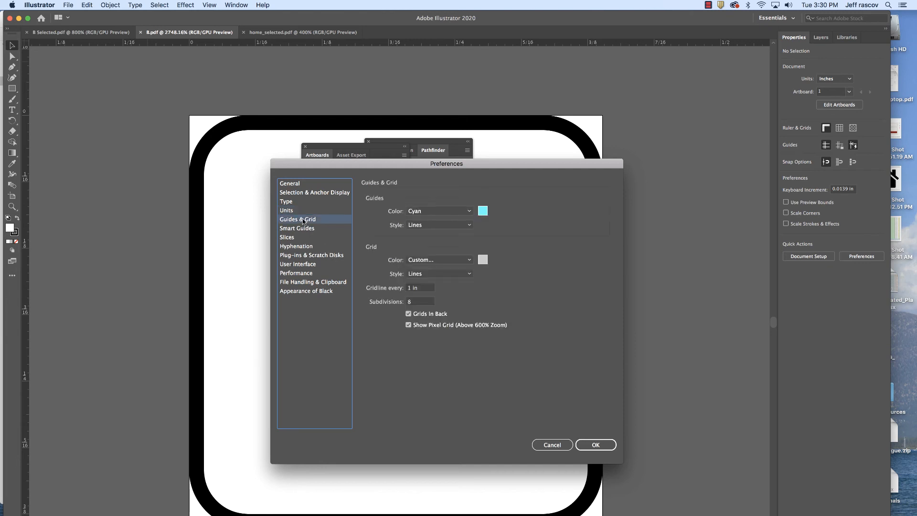
{"action": "left_click", "coordinate": [300, 229]}
{"action": "left_click", "coordinate": [296, 237]}
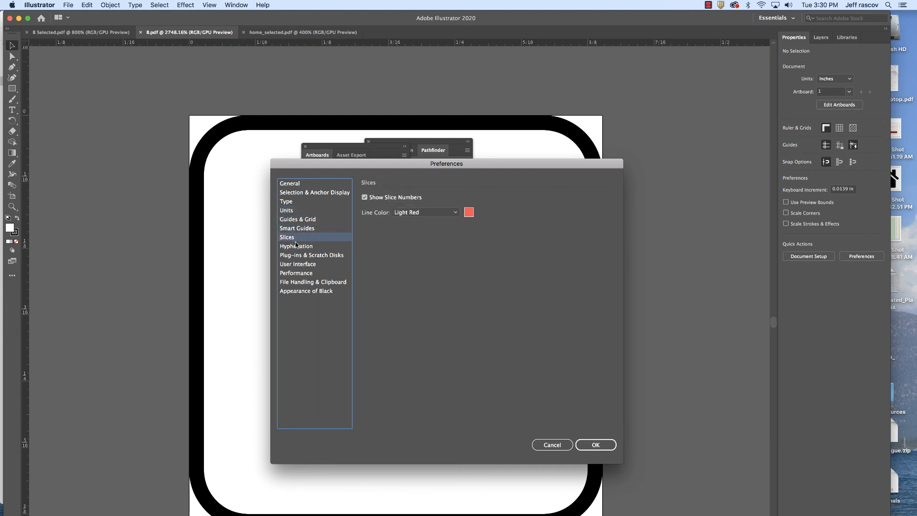
{"action": "left_click", "coordinate": [300, 246]}
{"action": "left_click", "coordinate": [302, 257]}
{"action": "left_click", "coordinate": [302, 266]}
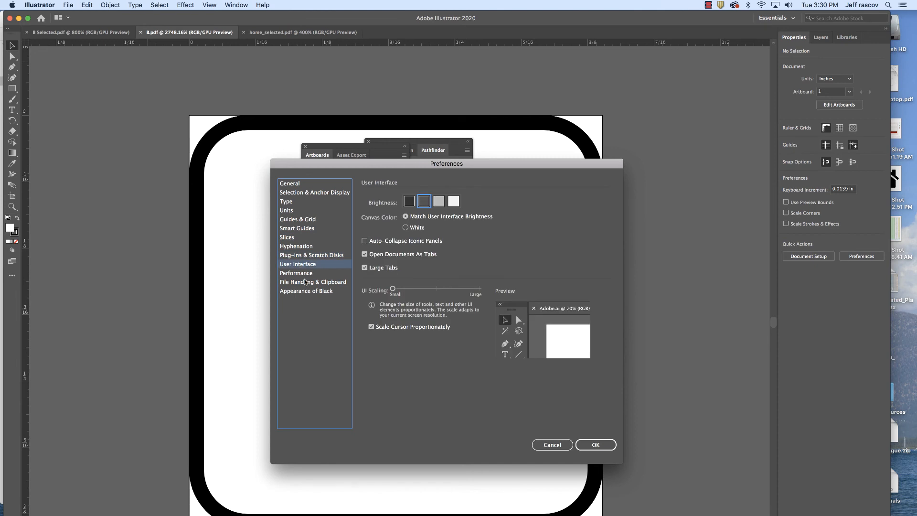
{"action": "left_click", "coordinate": [304, 274]}
{"action": "left_click", "coordinate": [306, 282]}
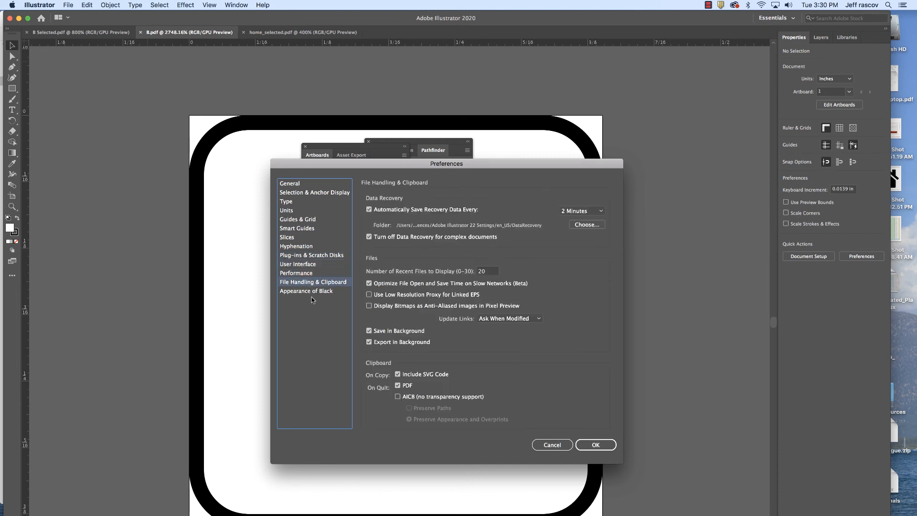
{"action": "left_click", "coordinate": [308, 291]}
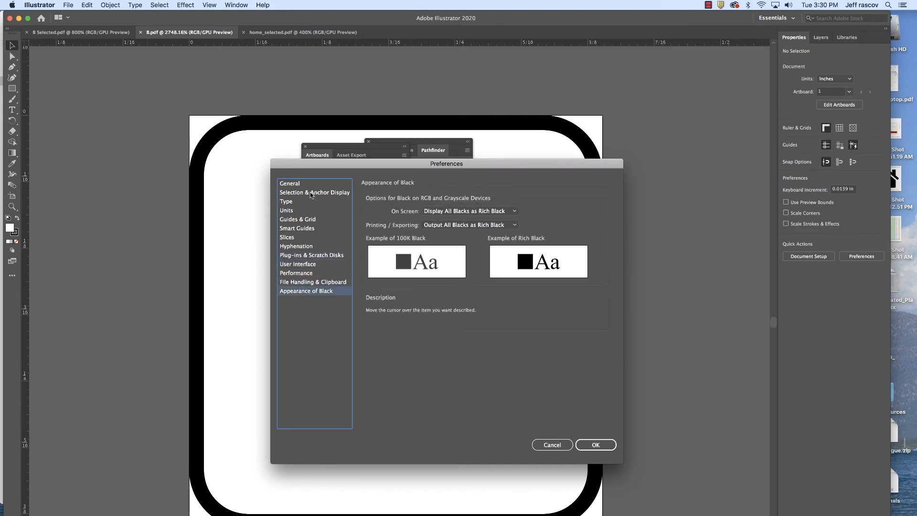
{"action": "left_click", "coordinate": [550, 444]}
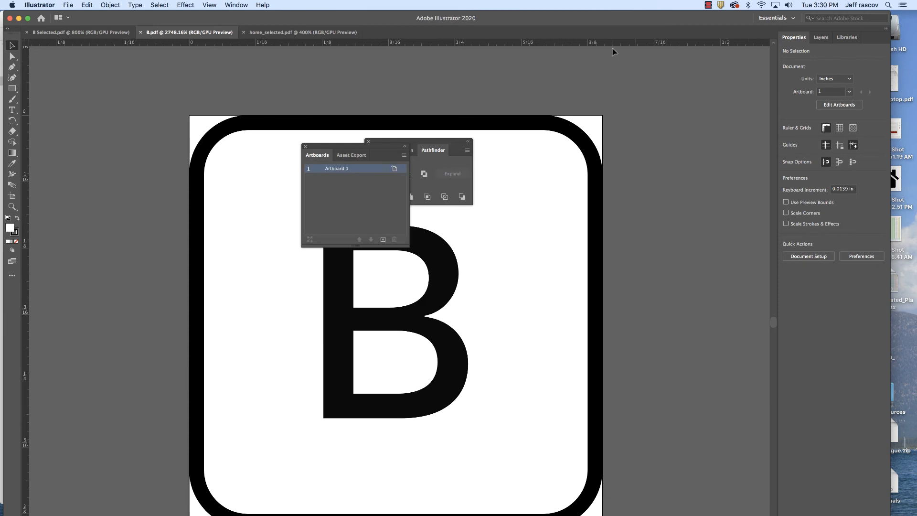
{"action": "left_click", "coordinate": [708, 4]}
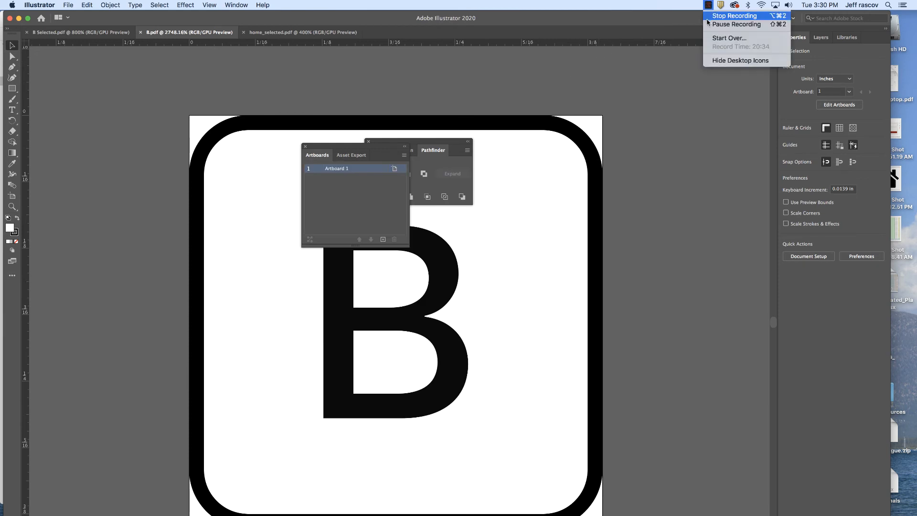
{"action": "left_click", "coordinate": [709, 23]}
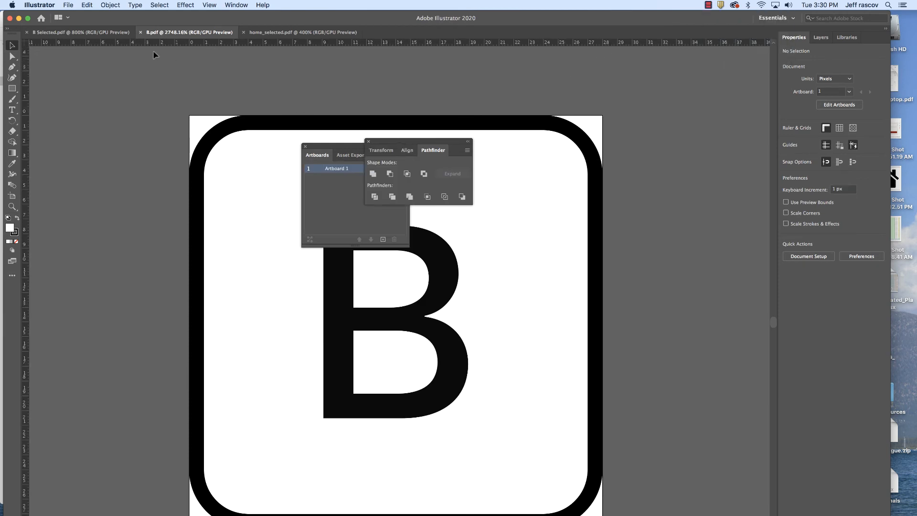
Check which measurement unit is active for B.pdf's rulers, leaving it as it is.
{"action": "right_click", "coordinate": [129, 45]}
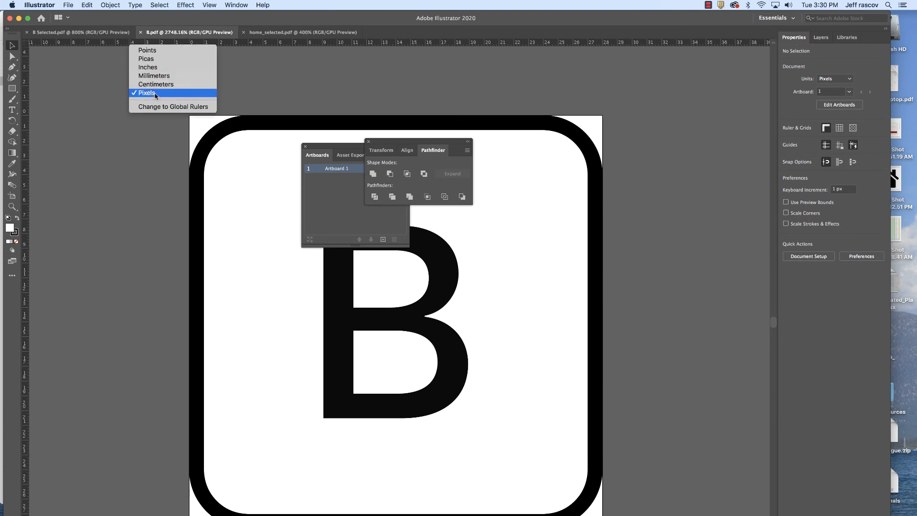
{"action": "left_click", "coordinate": [282, 21]}
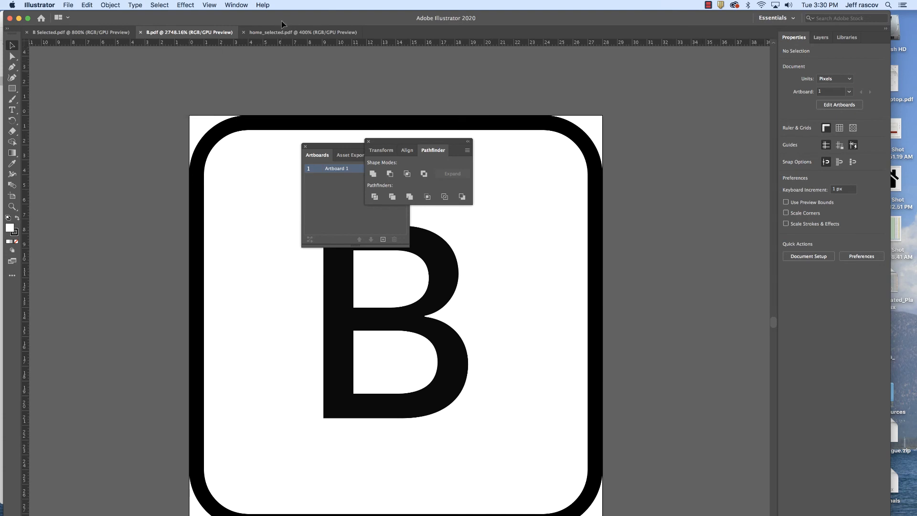
Move the floating Pathfinder and Artboards panels off the B artwork and close the home_selected.pdf document.
{"action": "left_click_drag", "start_coordinate": [409, 140], "coordinate": [706, 94]}
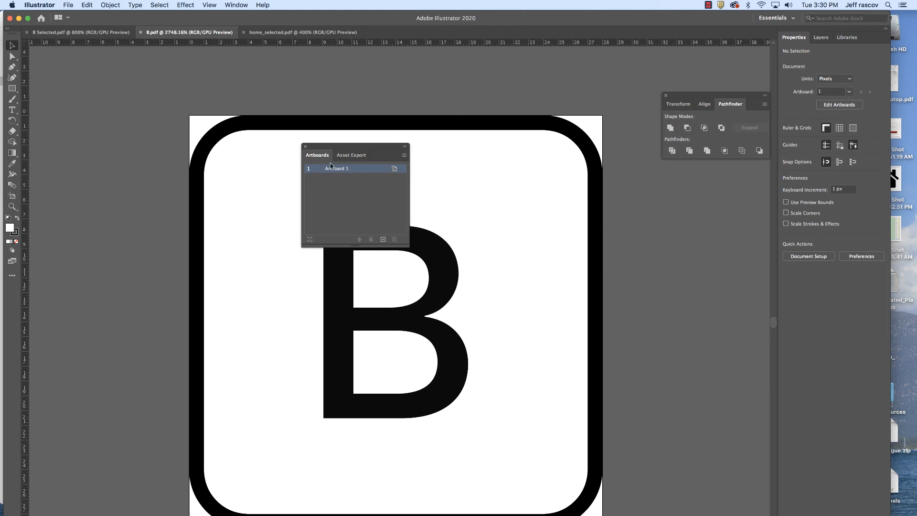
{"action": "left_click_drag", "start_coordinate": [329, 143], "coordinate": [685, 193]}
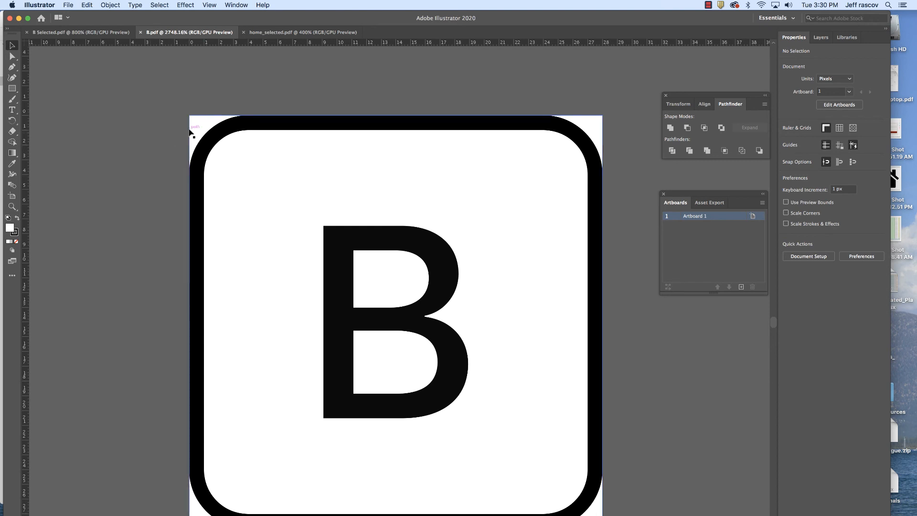
{"action": "left_click", "coordinate": [245, 34]}
{"action": "left_click", "coordinate": [244, 33]}
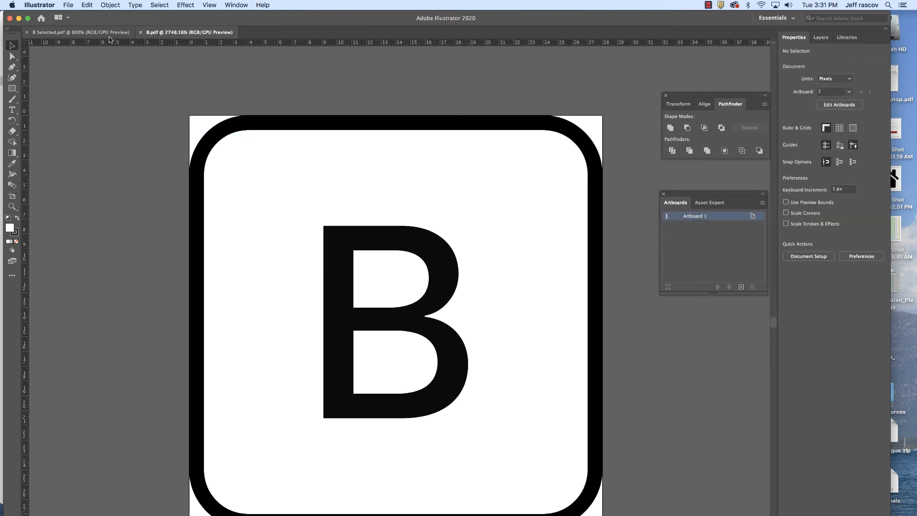
Create a new document with a 28 px wide and 28 px high artboard.
{"action": "left_click", "coordinate": [68, 5]}
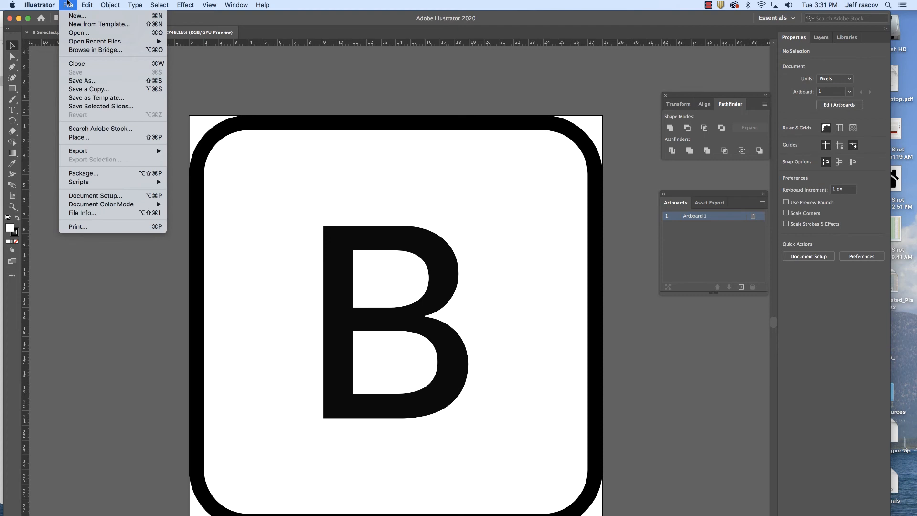
{"action": "left_click", "coordinate": [75, 16]}
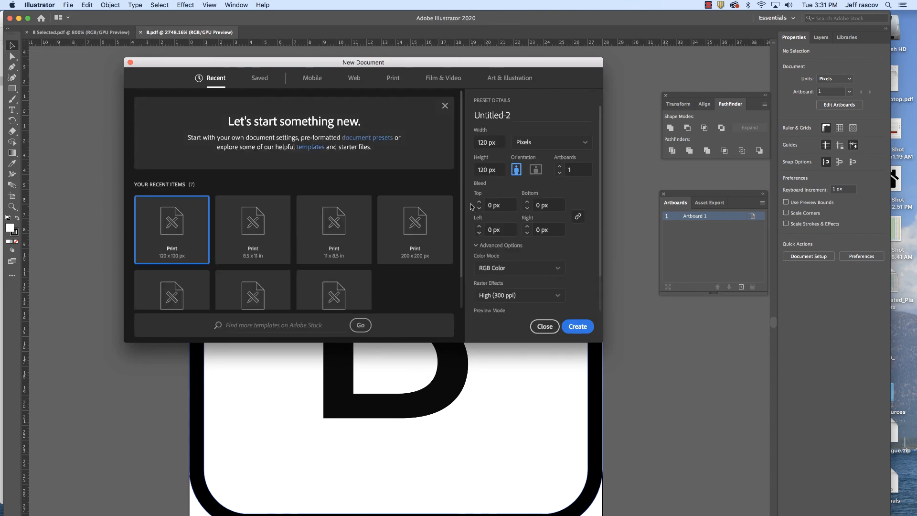
{"action": "double_click", "coordinate": [487, 141]}
{"action": "type", "text": "28"}
{"action": "double_click", "coordinate": [486, 168]}
{"action": "type", "text": "28"}
{"action": "left_click", "coordinate": [578, 327]}
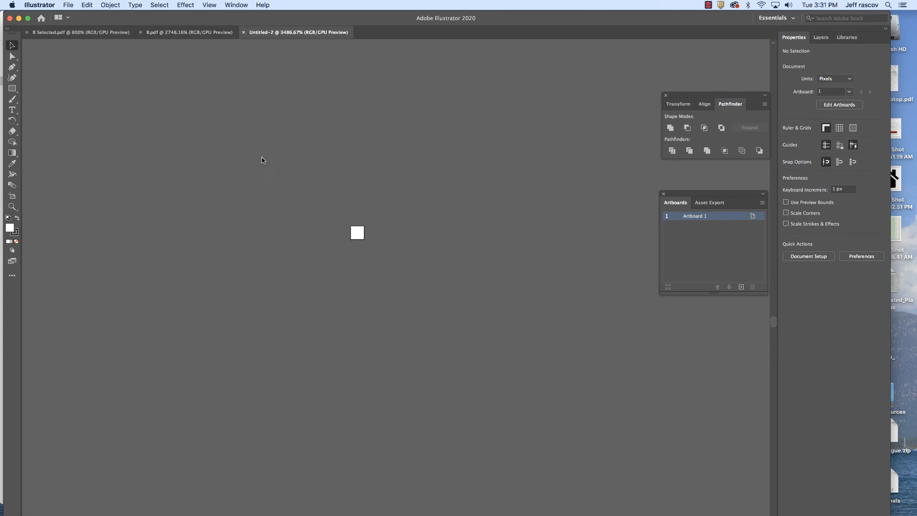
Place home_selected.ai from the Desktop into the new document, scaled to 28 × 28 px to match the artboard.
{"action": "key", "text": "super+minus"}
{"action": "key", "text": "super+minus"}
{"action": "key", "text": "super+minus"}
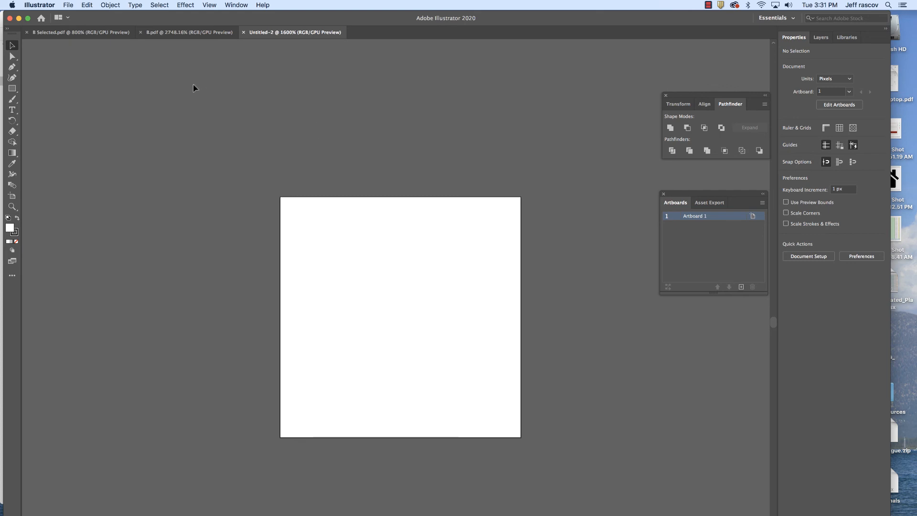
{"action": "left_click", "coordinate": [68, 4]}
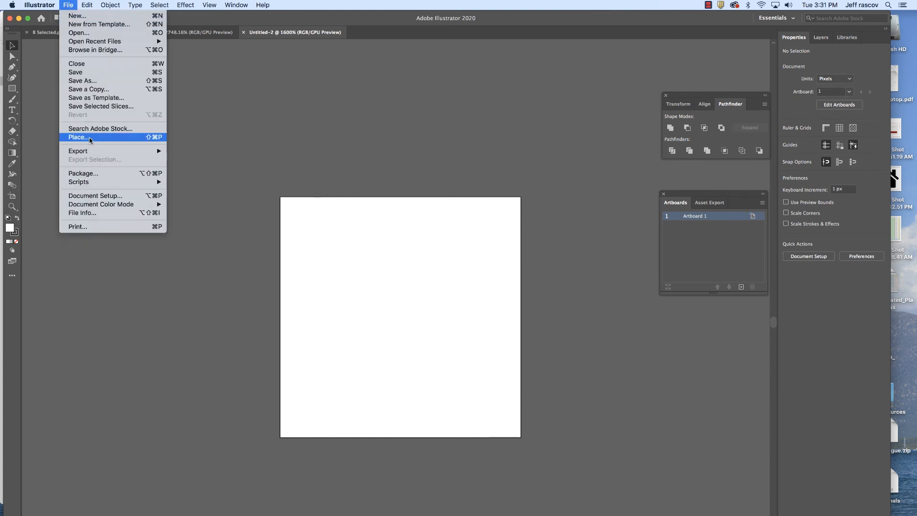
{"action": "left_click", "coordinate": [79, 137]}
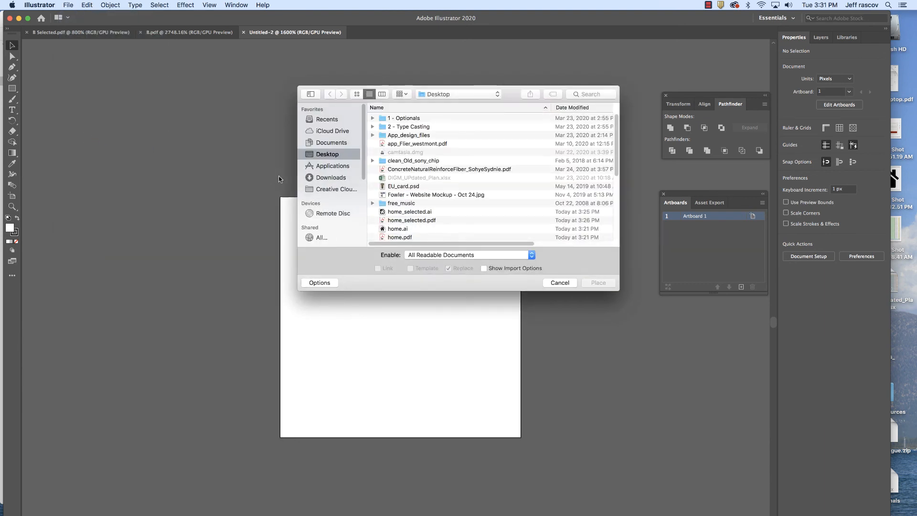
{"action": "left_click", "coordinate": [411, 213]}
{"action": "left_click", "coordinate": [599, 283]}
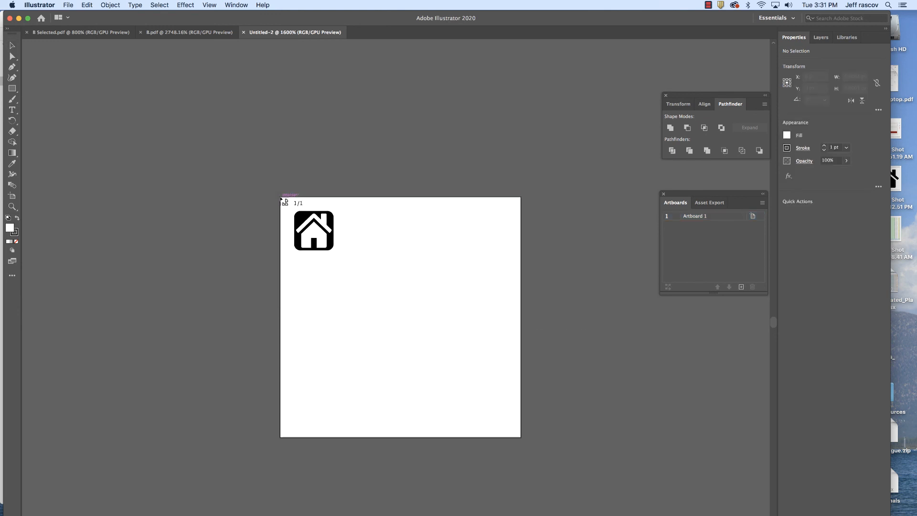
{"action": "left_click_drag", "start_coordinate": [280, 197], "coordinate": [531, 437]}
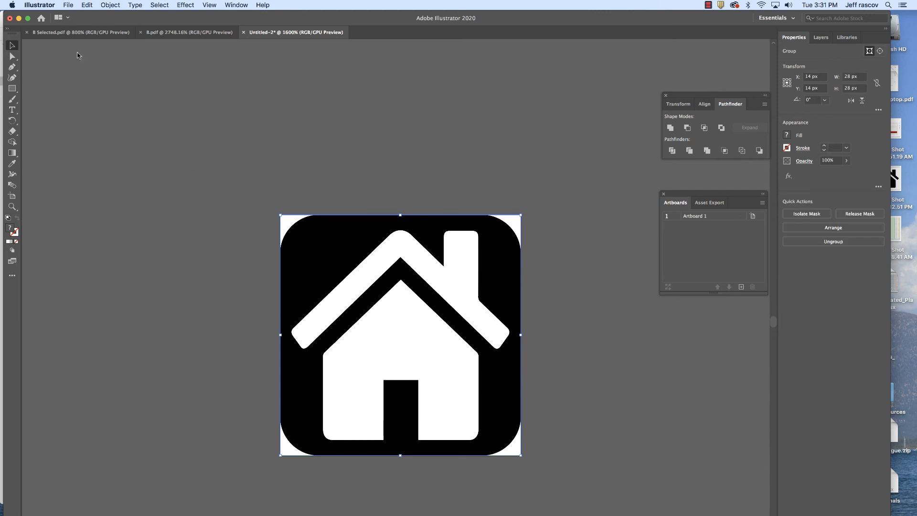
Save the document to the Desktop in Adobe PDF format as home_selected.pdf, replacing the existing file and using the Illustrator Default preset.
{"action": "left_click", "coordinate": [68, 5]}
{"action": "left_click", "coordinate": [82, 80]}
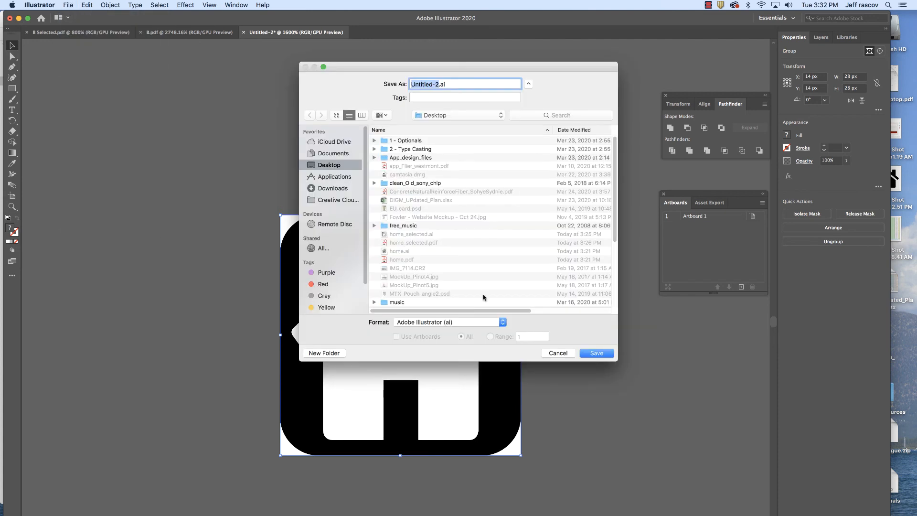
{"action": "left_click", "coordinate": [473, 325]}
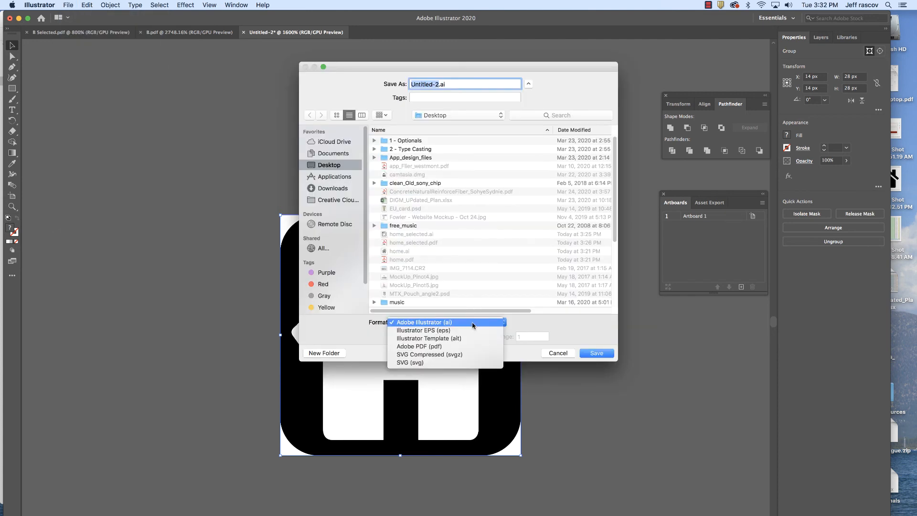
{"action": "left_click", "coordinate": [454, 346]}
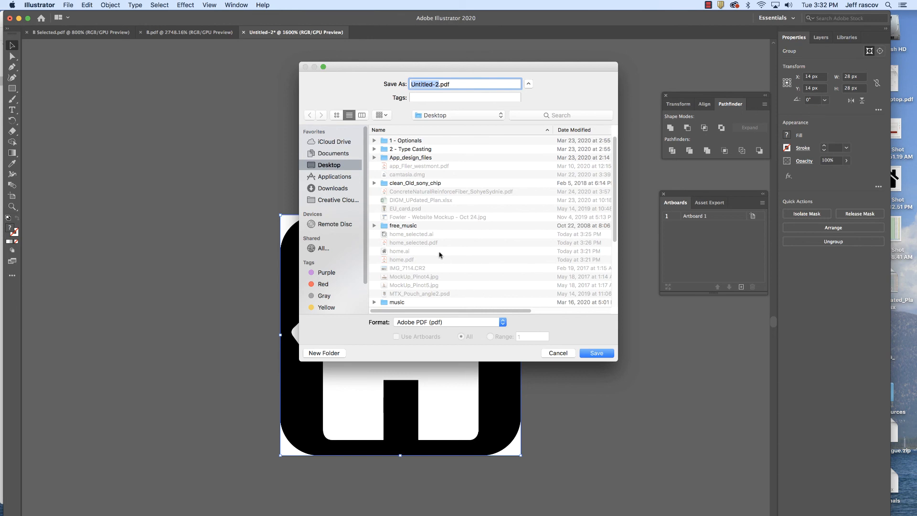
{"action": "left_click", "coordinate": [421, 243]}
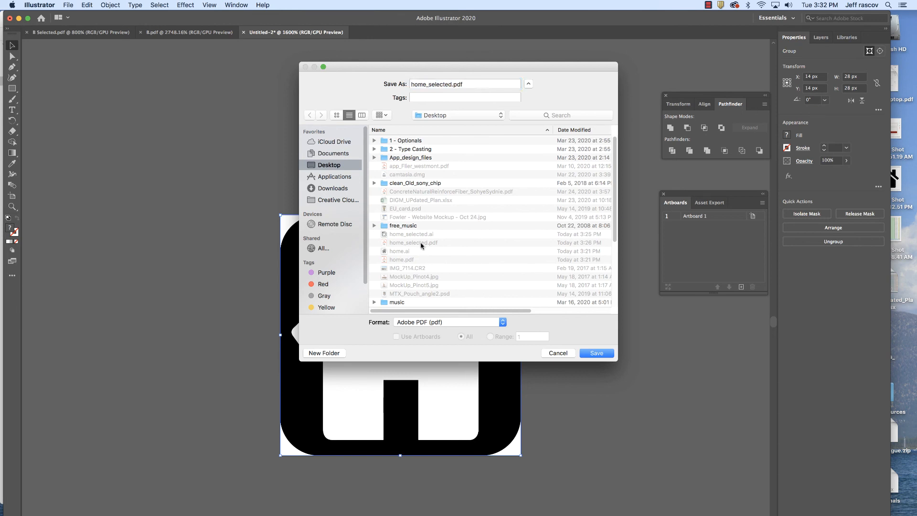
{"action": "left_click", "coordinate": [601, 355]}
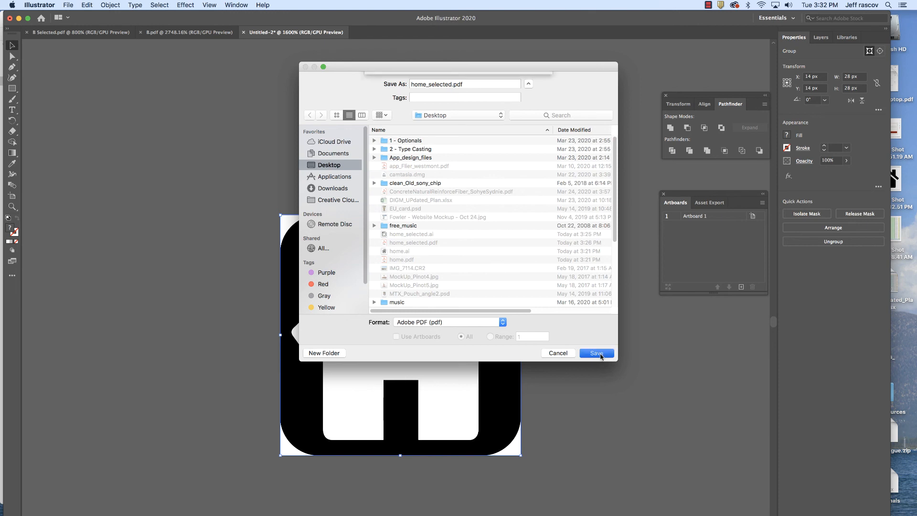
{"action": "left_click", "coordinate": [530, 128]}
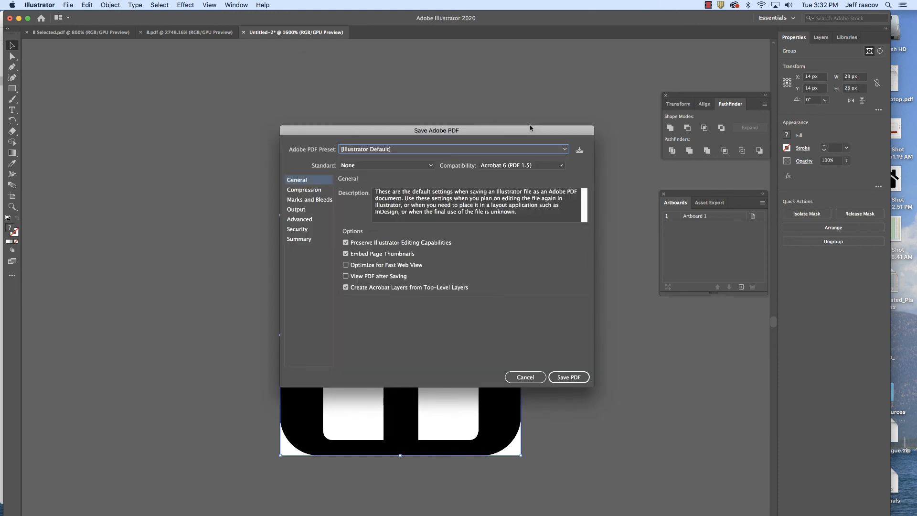
{"action": "left_click", "coordinate": [566, 377]}
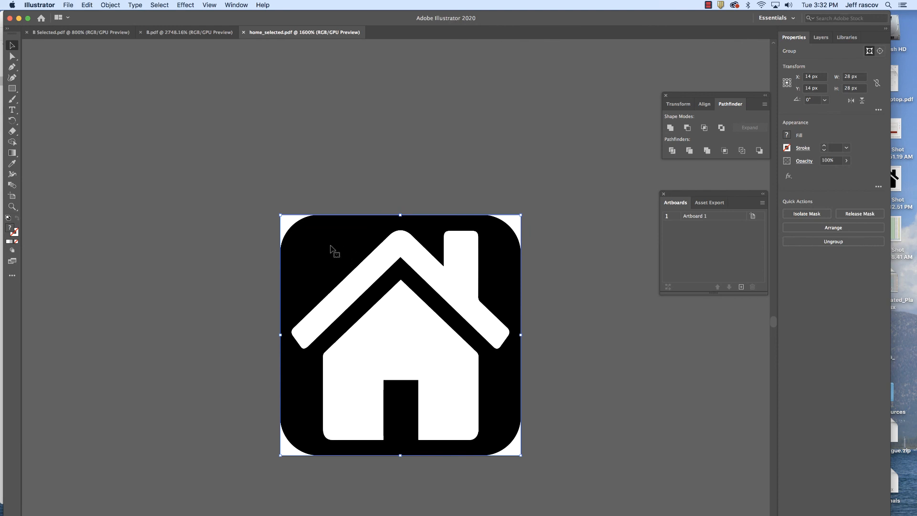
Create another new document with a 28 px wide and 28 px high artboard.
{"action": "left_click", "coordinate": [67, 5]}
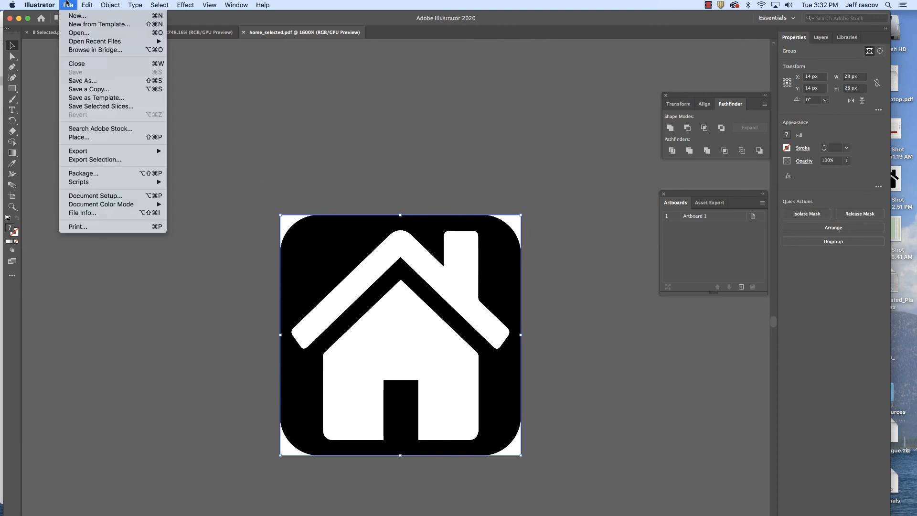
{"action": "left_click", "coordinate": [67, 15]}
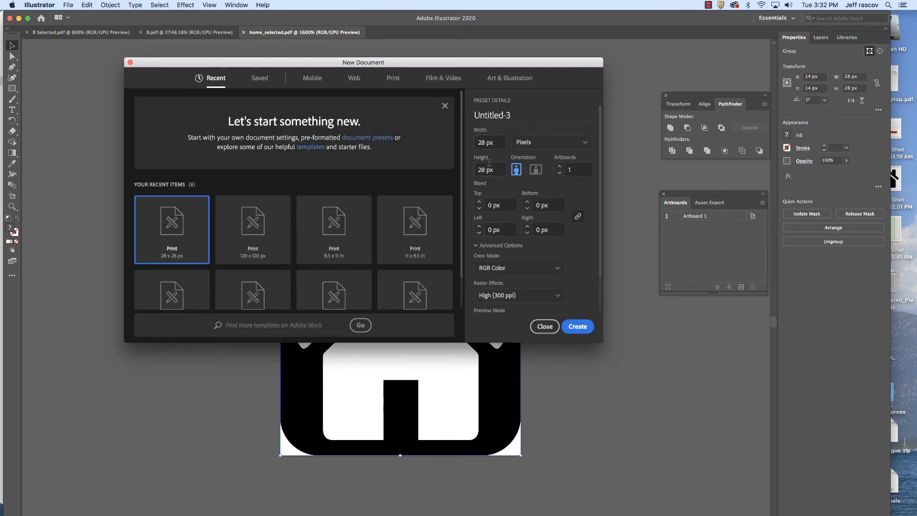
{"action": "left_click", "coordinate": [579, 327]}
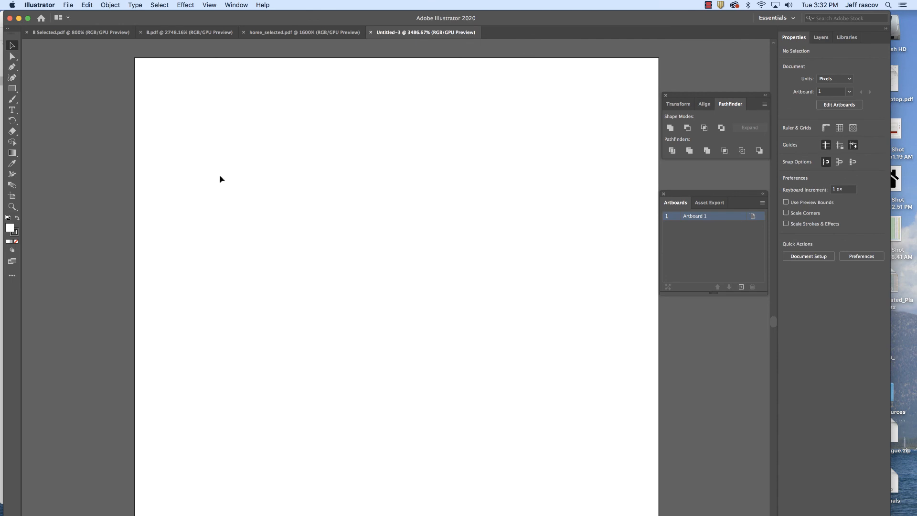
Place home.ai from the Desktop into the new document, scaled to 28 × 28 px to fill the artboard.
{"action": "left_click", "coordinate": [68, 4]}
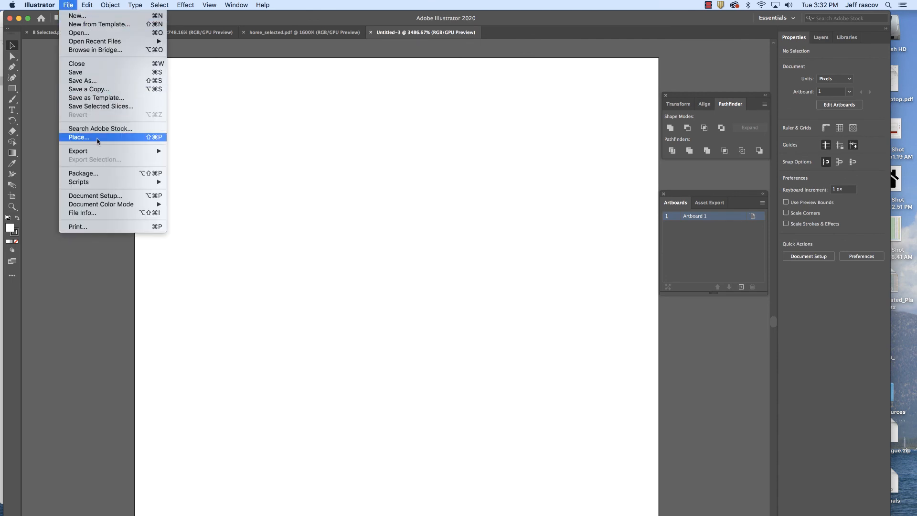
{"action": "left_click", "coordinate": [99, 141]}
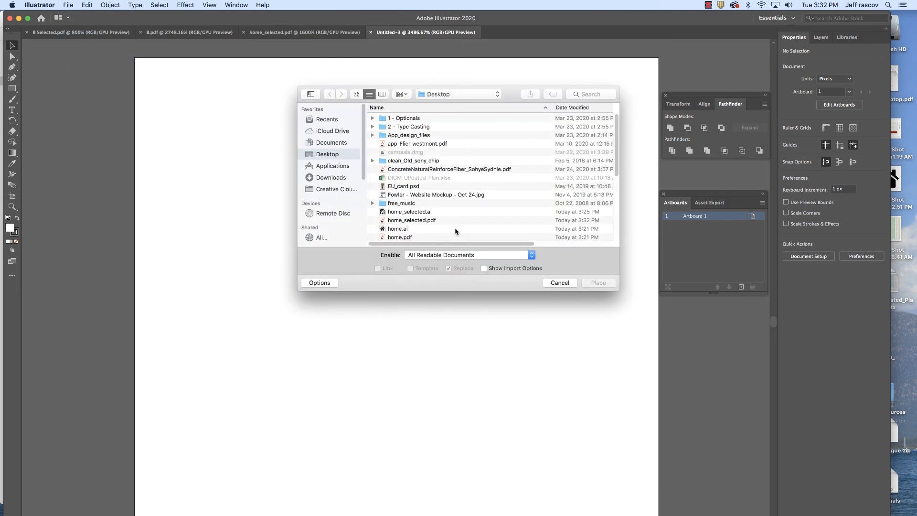
{"action": "left_click", "coordinate": [401, 231]}
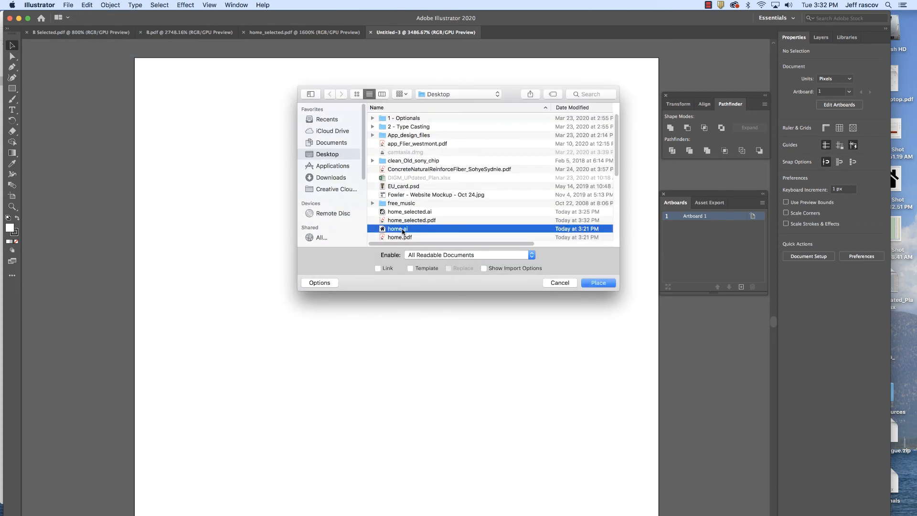
{"action": "left_click", "coordinate": [595, 284]}
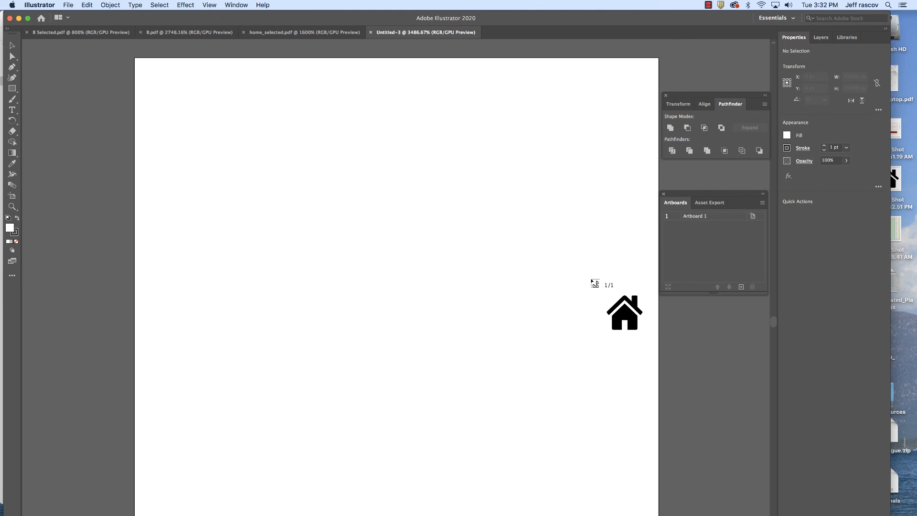
{"action": "key", "text": "super+minus"}
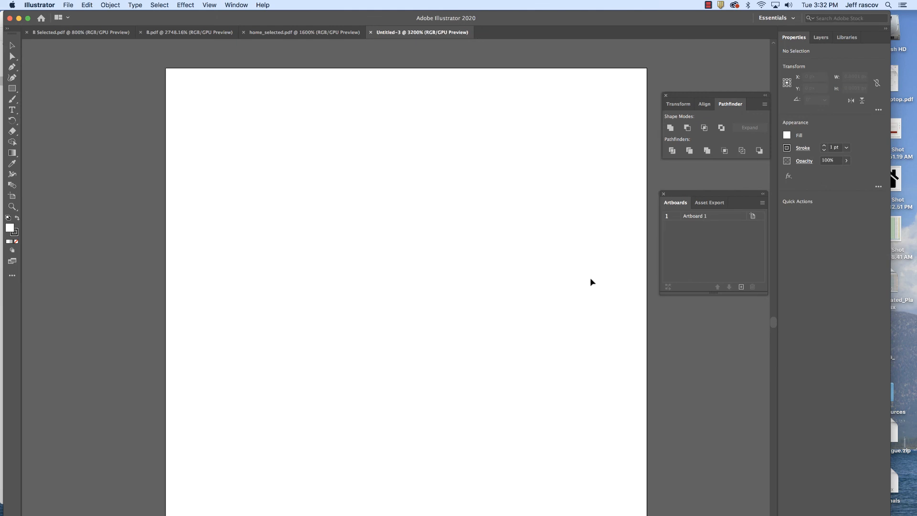
{"action": "key", "text": "super+minus"}
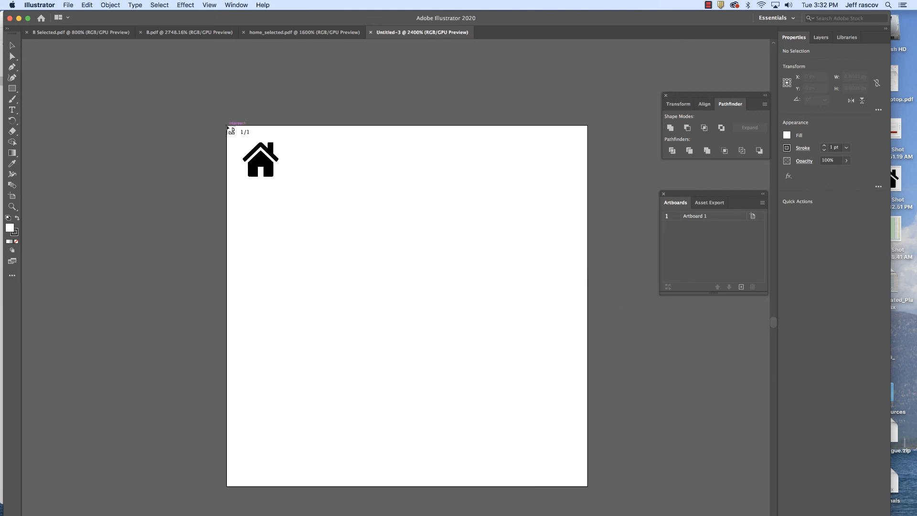
{"action": "left_click_drag", "start_coordinate": [227, 126], "coordinate": [599, 490]}
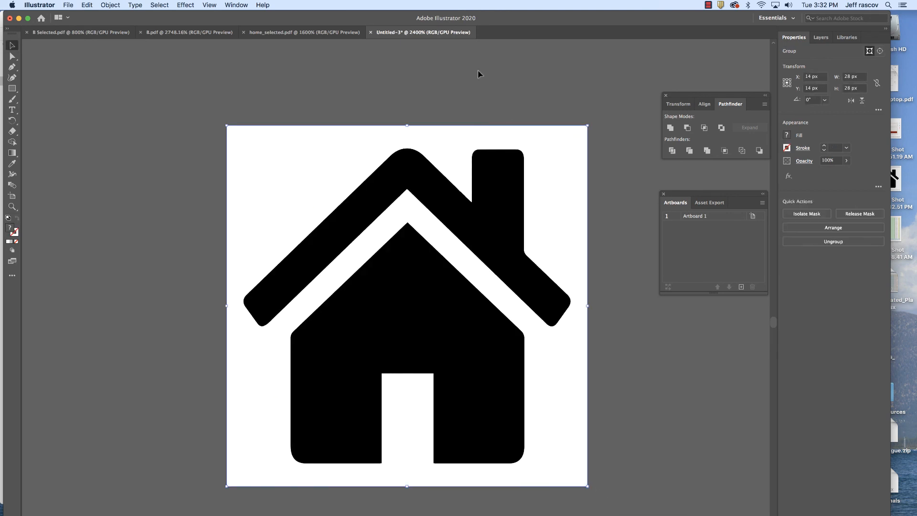
Save the document to the Desktop in Adobe PDF format as home.pdf, replacing the existing file and using the Illustrator Default preset.
{"action": "left_click", "coordinate": [66, 5]}
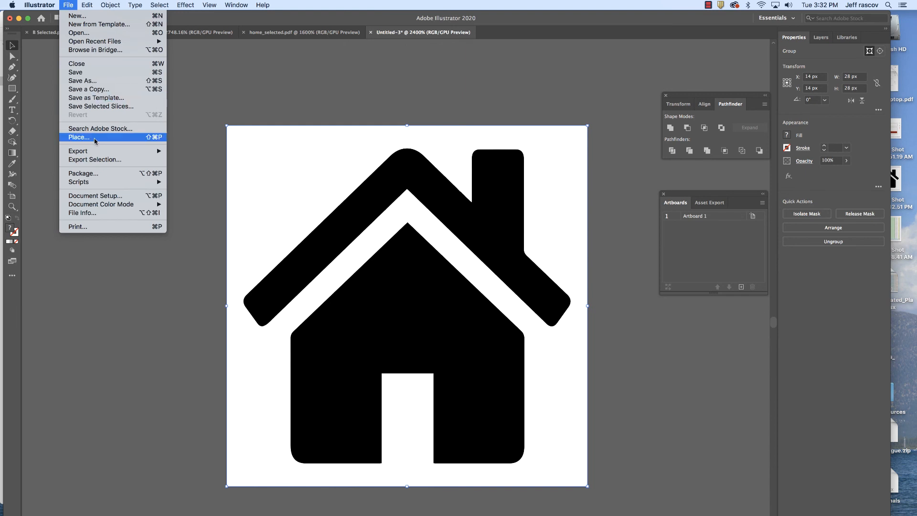
{"action": "left_click", "coordinate": [86, 81]}
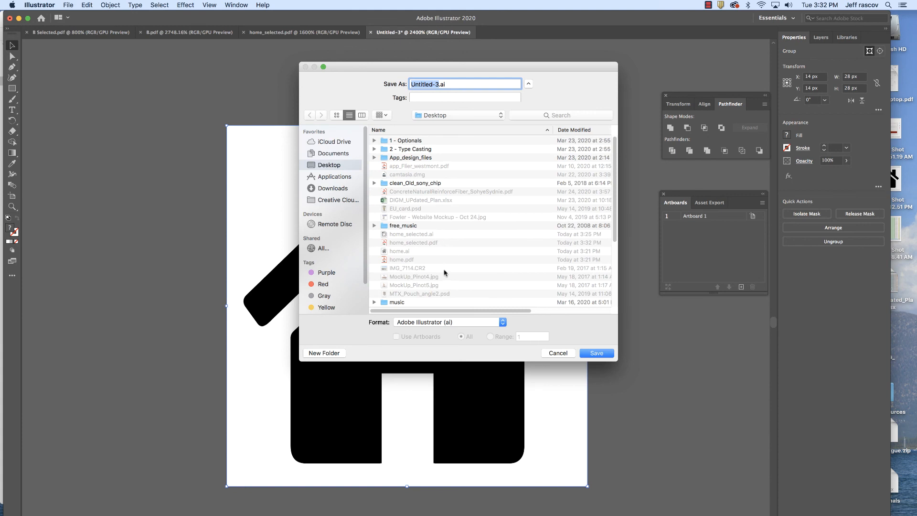
{"action": "left_click", "coordinate": [408, 261]}
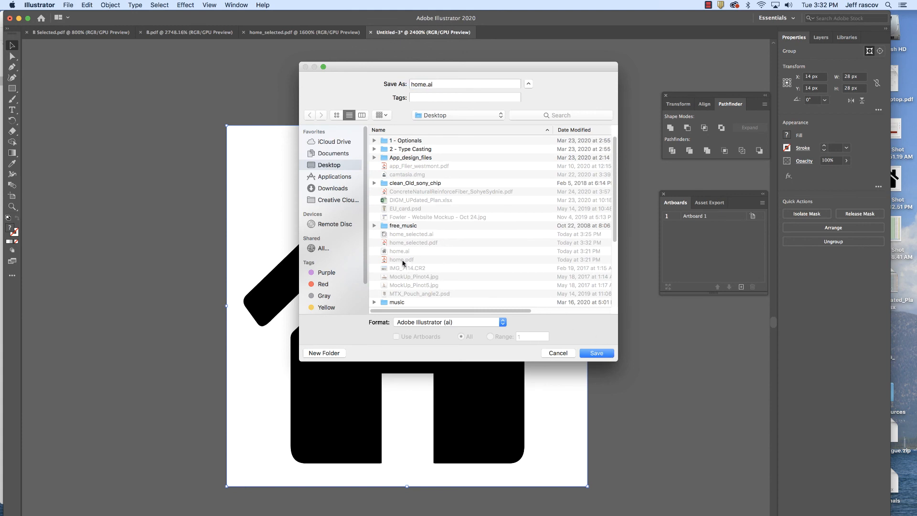
{"action": "left_click", "coordinate": [461, 324]}
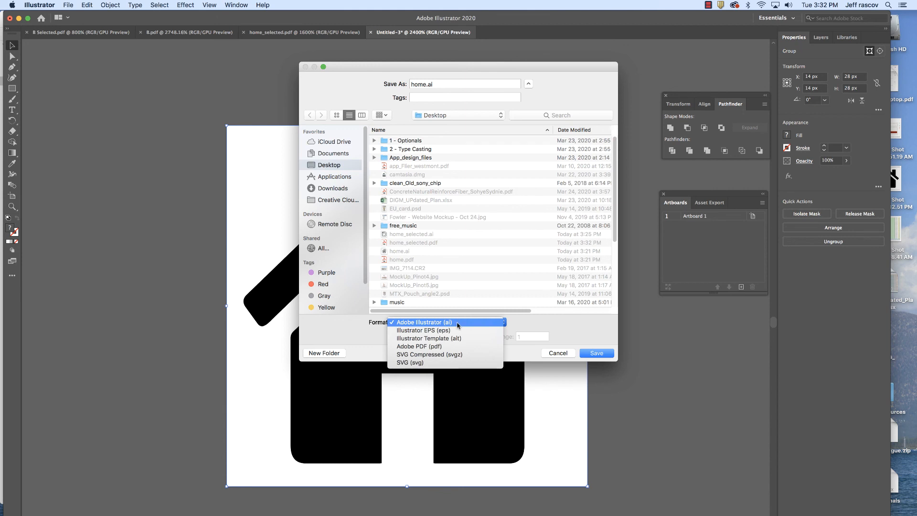
{"action": "left_click", "coordinate": [453, 347]}
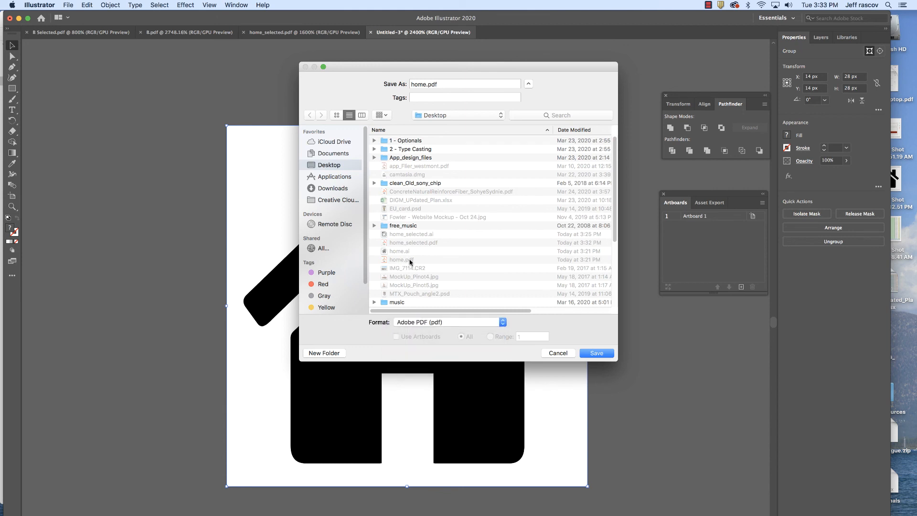
{"action": "left_click", "coordinate": [604, 354]}
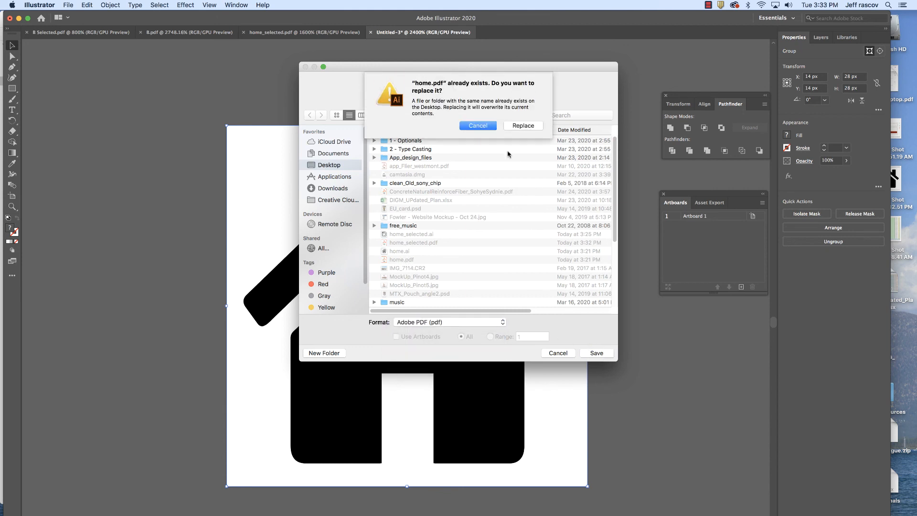
{"action": "left_click", "coordinate": [520, 125]}
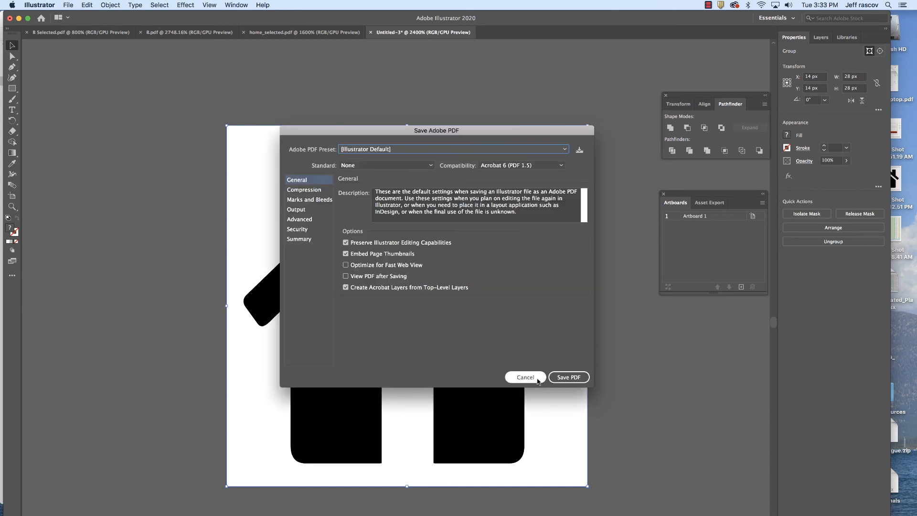
{"action": "left_click", "coordinate": [571, 378]}
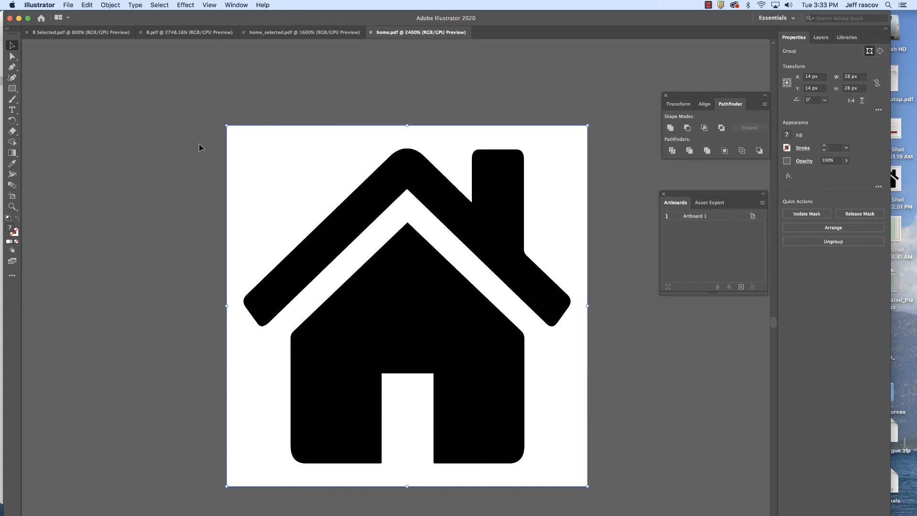
Hide Illustrator, switch to Xcode and open Assets.xcassets with the window moved aside to uncover the PDFs on the desktop.
{"action": "left_click", "coordinate": [44, 3]}
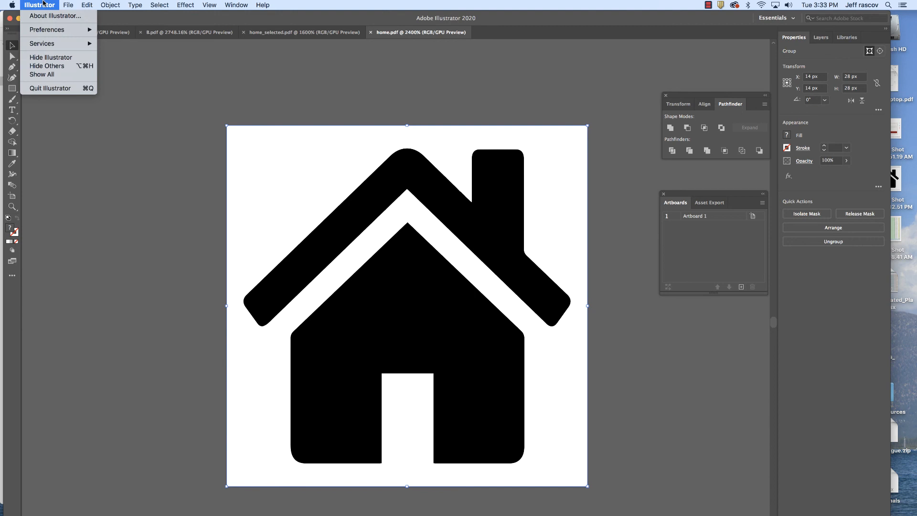
{"action": "left_click", "coordinate": [57, 58]}
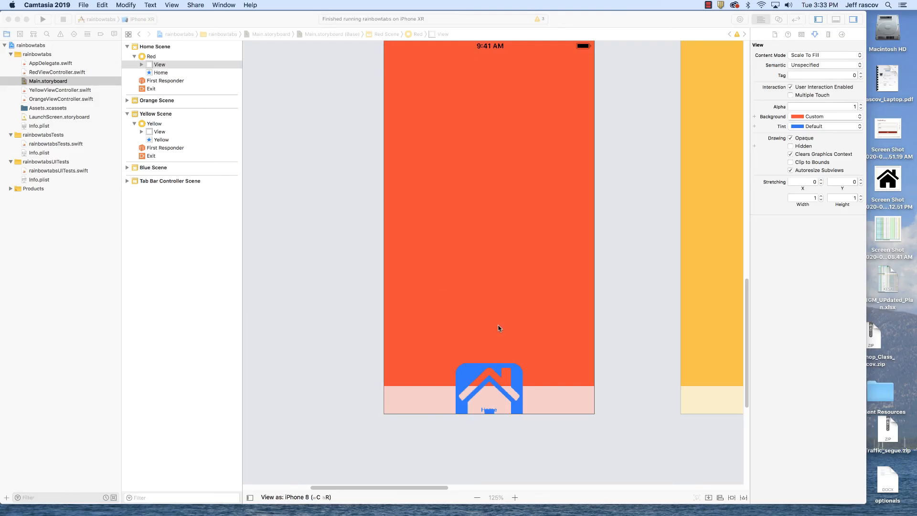
{"action": "left_click", "coordinate": [56, 112]}
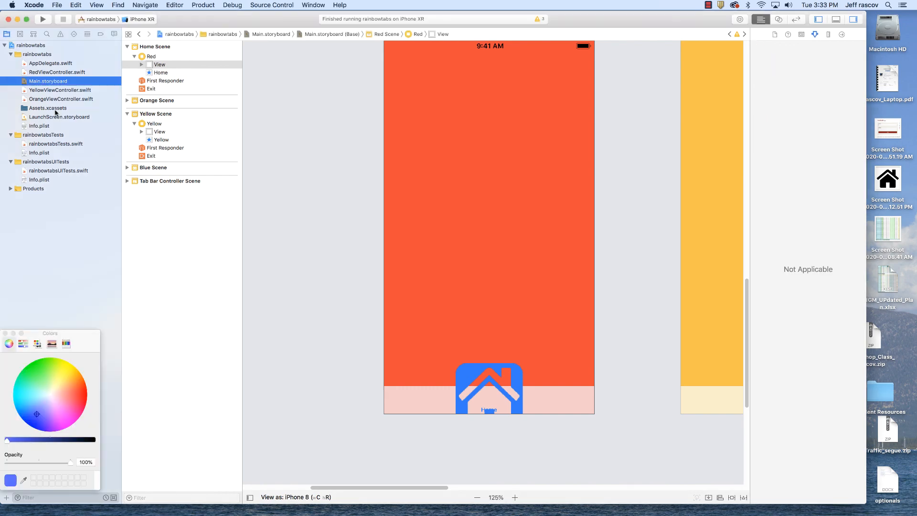
{"action": "left_click", "coordinate": [56, 109]}
{"action": "left_click_drag", "start_coordinate": [191, 23], "coordinate": [292, 27]}
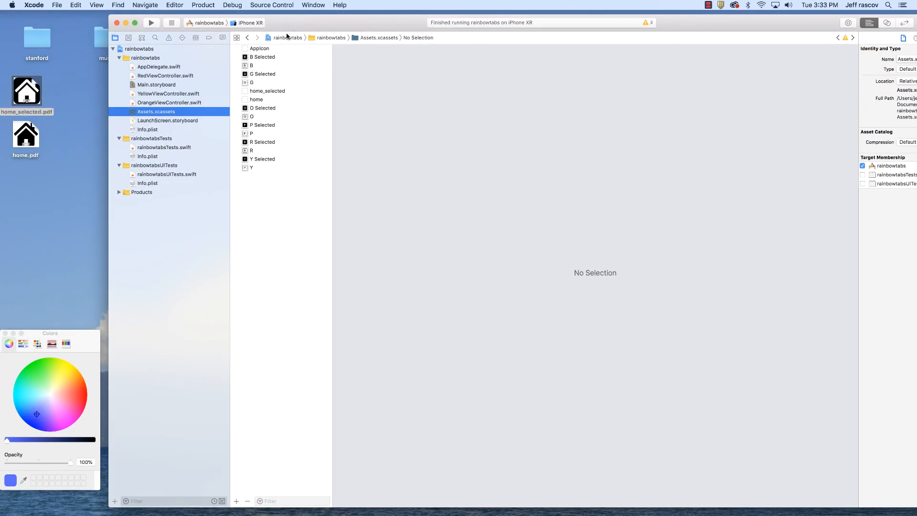
Delete the old home_selected and home image sets from the asset catalog.
{"action": "left_click", "coordinate": [260, 92]}
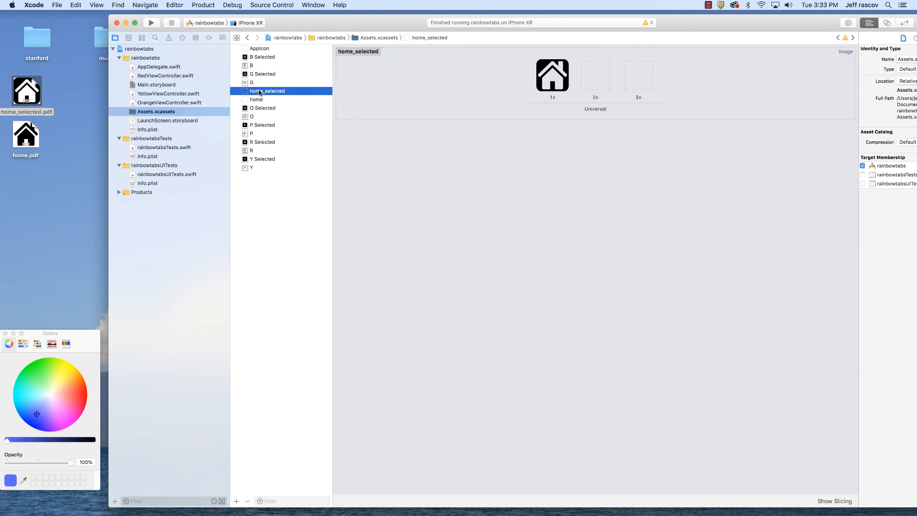
{"action": "key", "text": "BackSpace"}
{"action": "left_click", "coordinate": [260, 91]}
{"action": "key", "text": "BackSpace"}
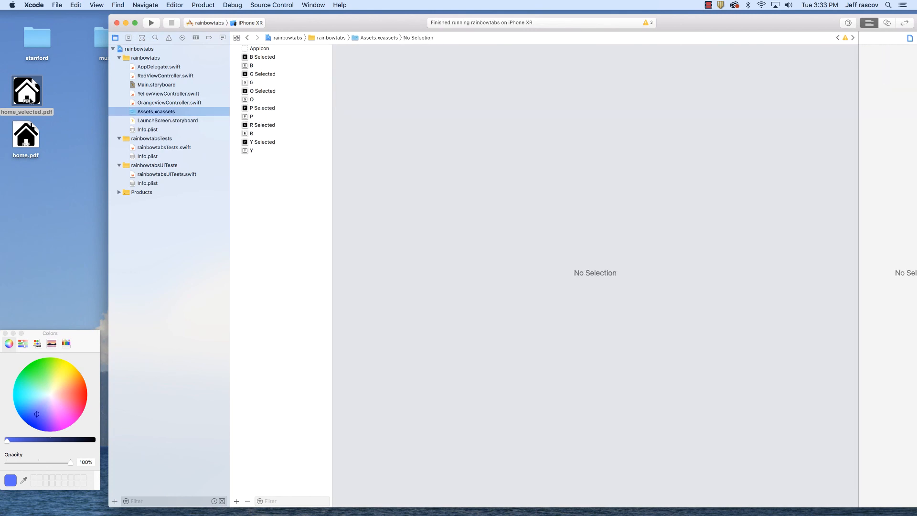
Add the rebuilt home_selected.pdf and home.pdf from the desktop to the asset catalog, and move the Xcode window back into place.
{"action": "left_click", "coordinate": [36, 96]}
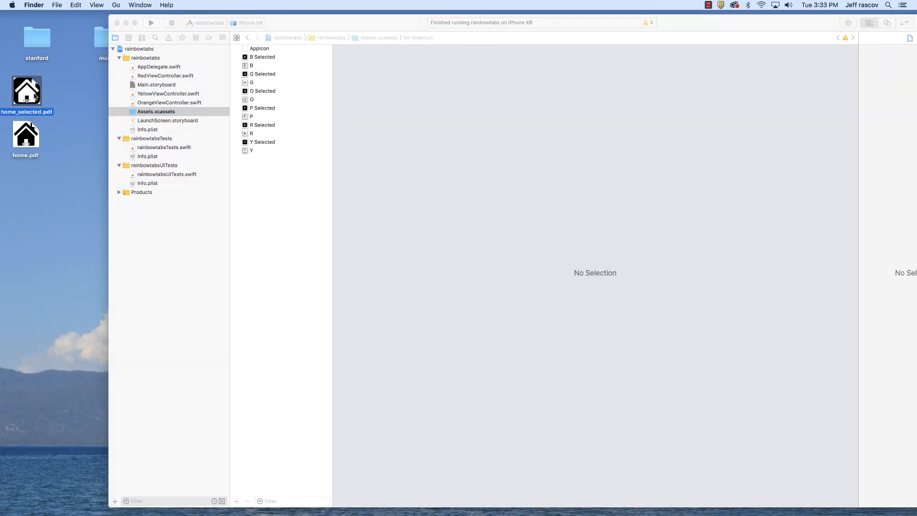
{"action": "left_click", "coordinate": [36, 143], "text": "super"}
{"action": "left_click_drag", "start_coordinate": [36, 143], "coordinate": [274, 226]}
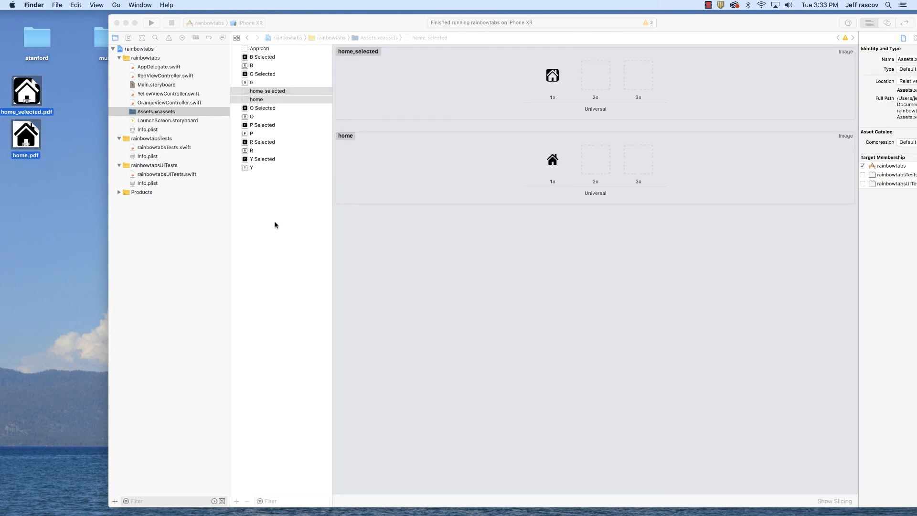
{"action": "left_click", "coordinate": [721, 20]}
{"action": "left_click_drag", "start_coordinate": [729, 24], "coordinate": [609, 9]}
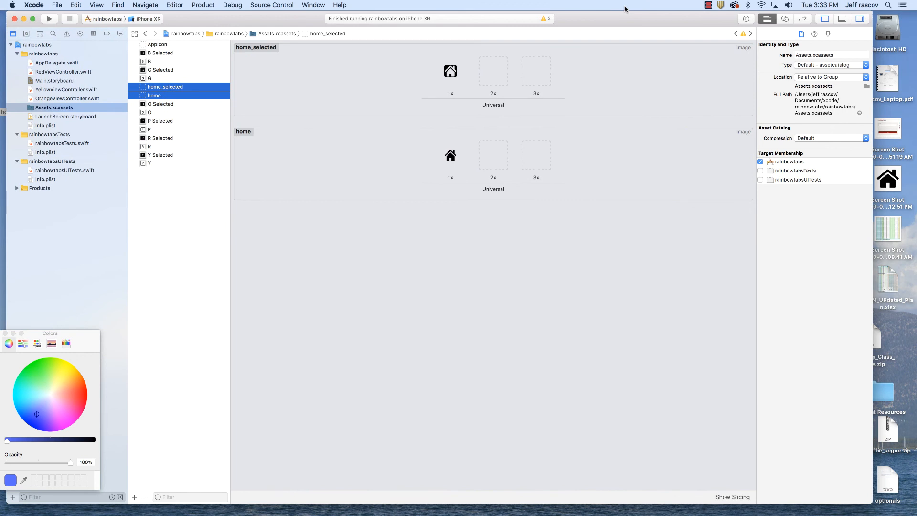
Check the new home icon on the Red scene's tab bar in Main.storyboard and its image sets in Assets.xcassets.
{"action": "left_click", "coordinate": [62, 81]}
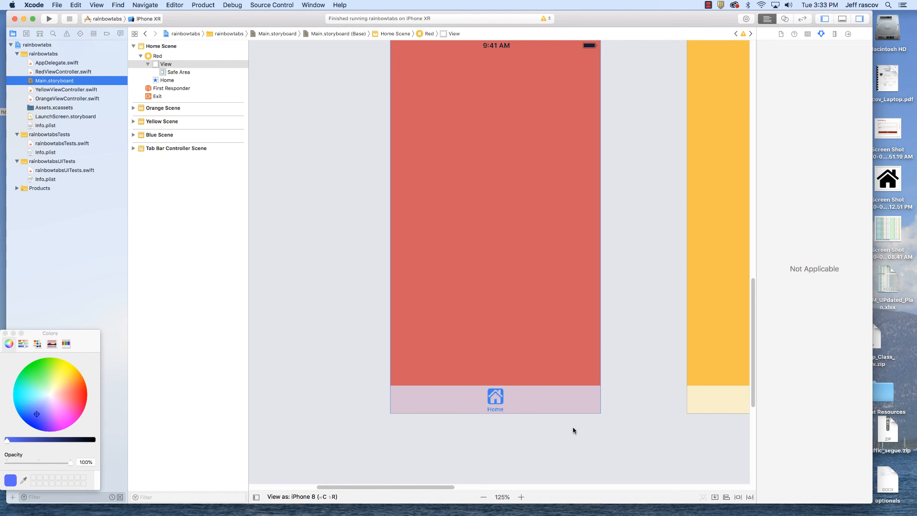
{"action": "mouse_move", "coordinate": [430, 487]}
{"action": "left_mouse_down"}
{"action": "mouse_move", "coordinate": [471, 487]}
{"action": "mouse_move", "coordinate": [426, 487]}
{"action": "left_mouse_up"}
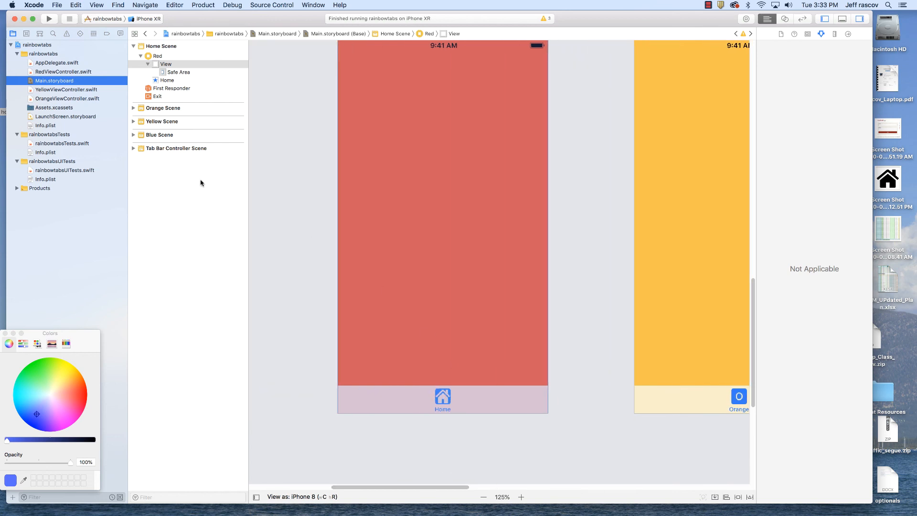
{"action": "left_click", "coordinate": [63, 108]}
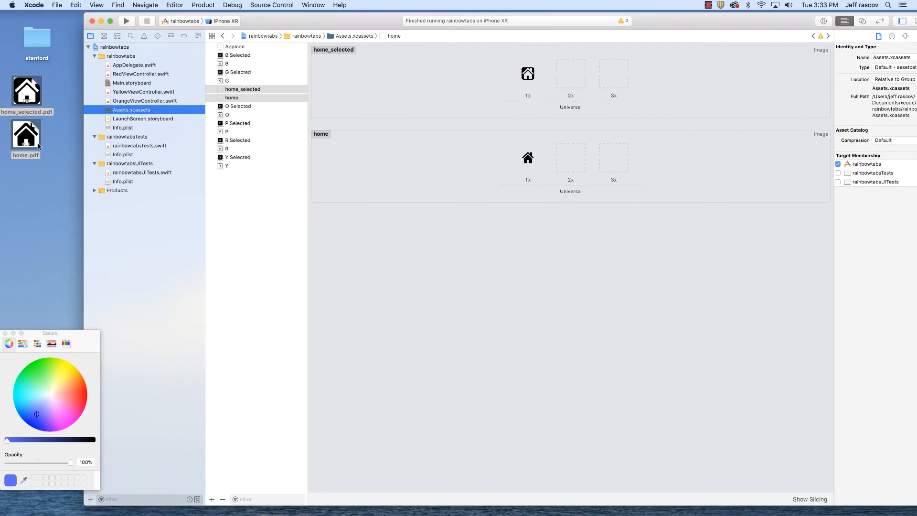
{"action": "left_click_drag", "start_coordinate": [338, 22], "coordinate": [257, 21]}
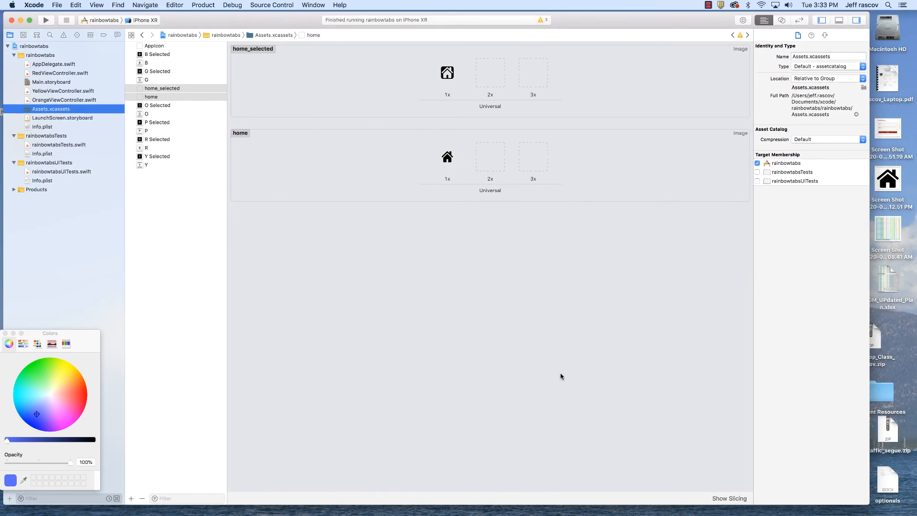
{"action": "left_click", "coordinate": [37, 82]}
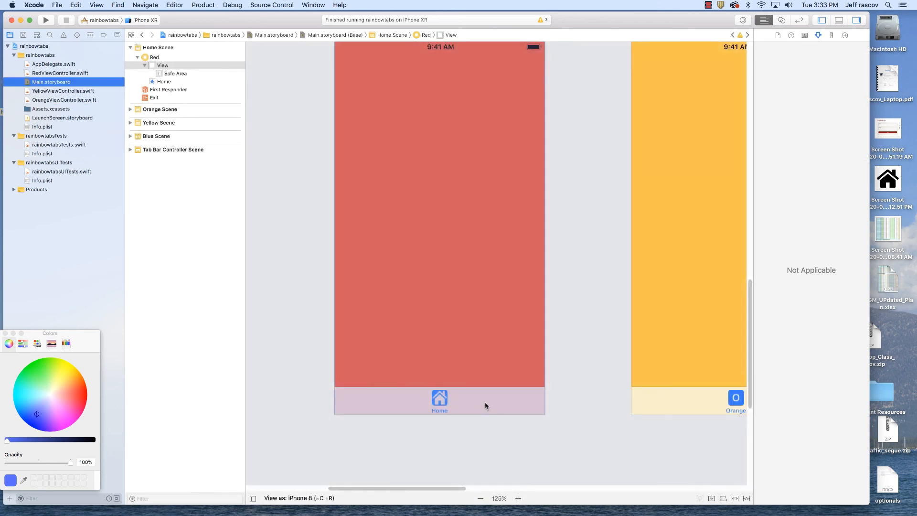
Select the Home tab bar item to check its image settings, and run rainbowtabs in the iPhone XR simulator.
{"action": "left_click", "coordinate": [479, 396]}
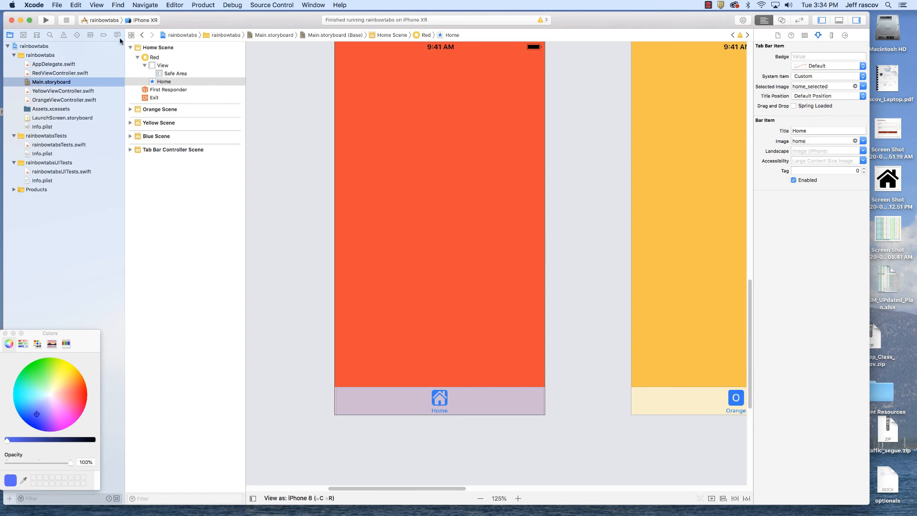
{"action": "left_click", "coordinate": [42, 21]}
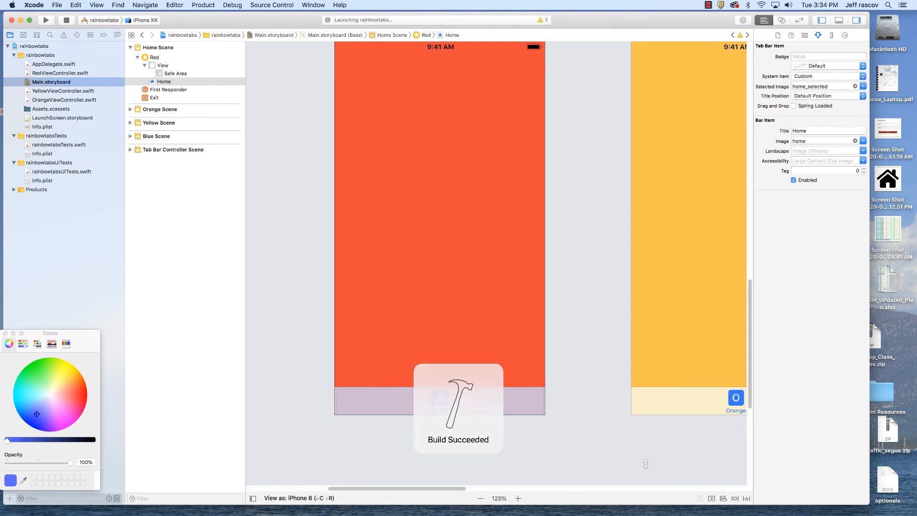
{"action": "mouse_move", "coordinate": [710, 515]}
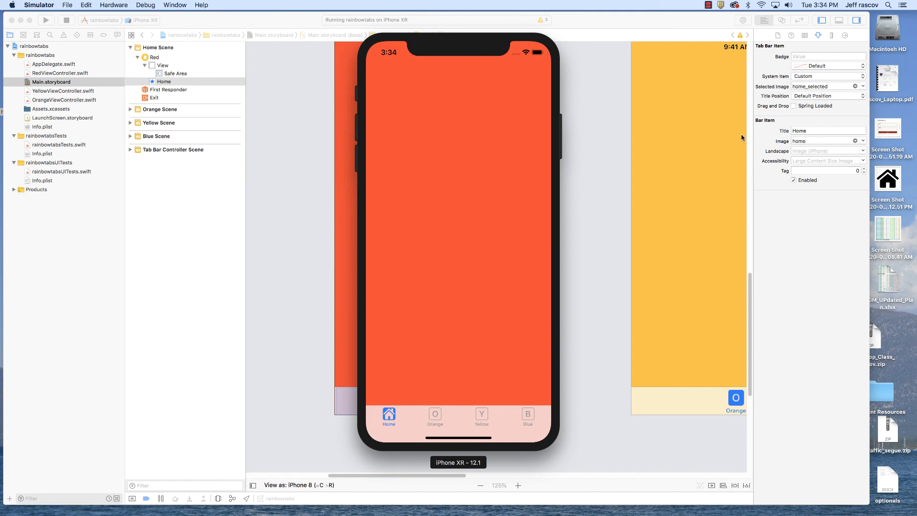
Test the running app's tab bar by switching among the Orange, Yellow, Blue and Home tabs, checking the home icon selected and unselected.
{"action": "left_click", "coordinate": [438, 418]}
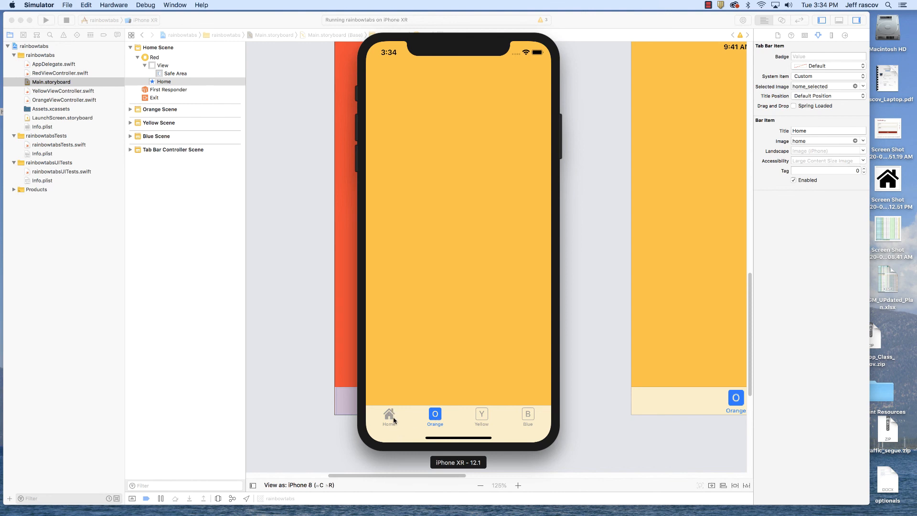
{"action": "left_click", "coordinate": [483, 416]}
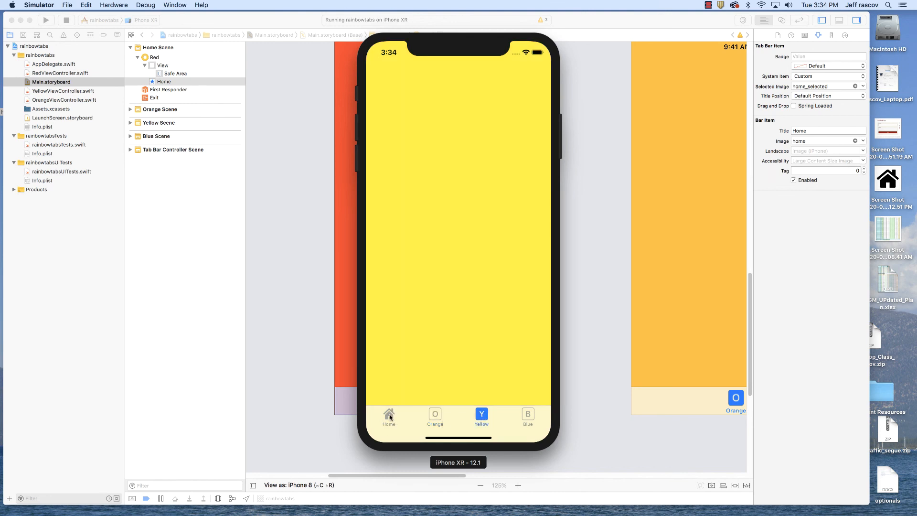
{"action": "left_click", "coordinate": [431, 417]}
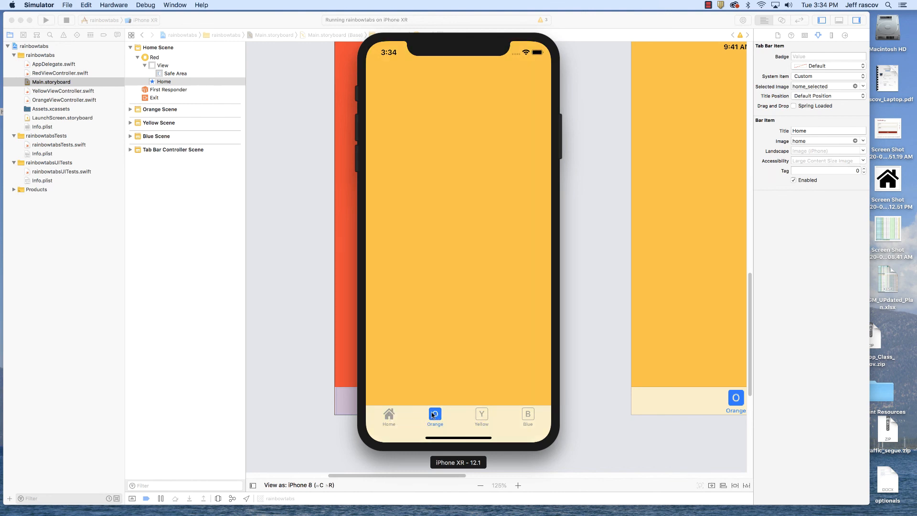
{"action": "left_click", "coordinate": [388, 415]}
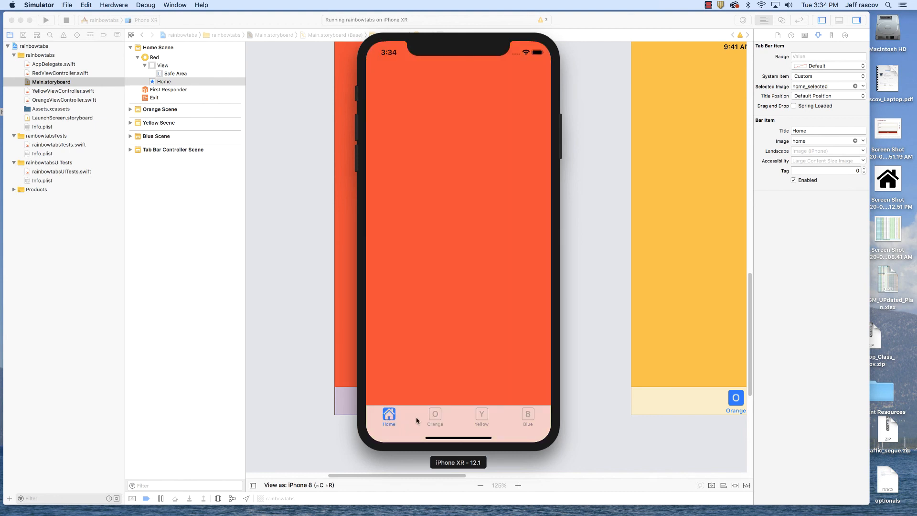
{"action": "left_click", "coordinate": [436, 416]}
{"action": "left_click", "coordinate": [481, 416]}
{"action": "left_click", "coordinate": [527, 418]}
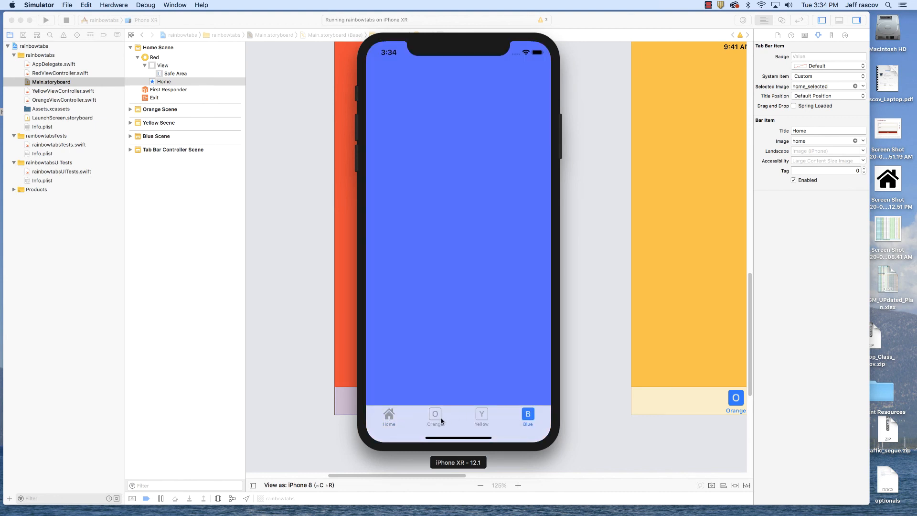
{"action": "left_click", "coordinate": [435, 416]}
{"action": "left_click", "coordinate": [482, 415]}
{"action": "left_click", "coordinate": [392, 418]}
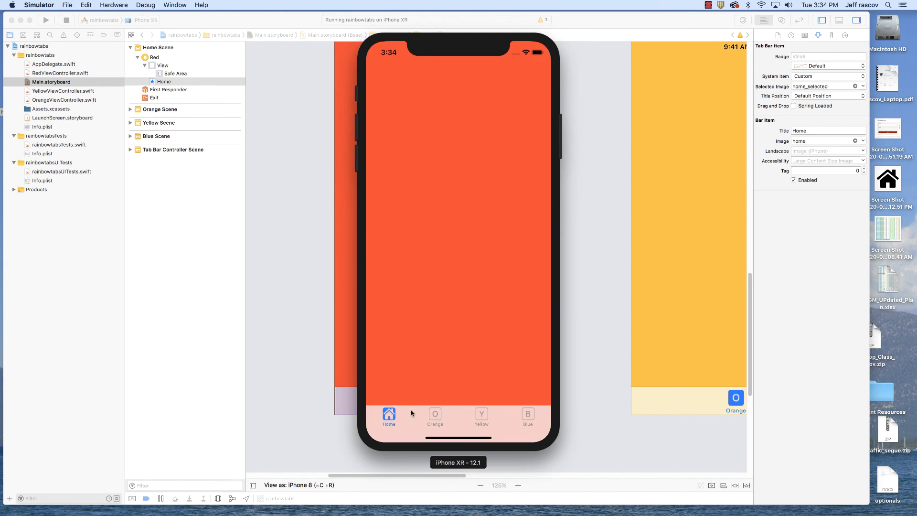